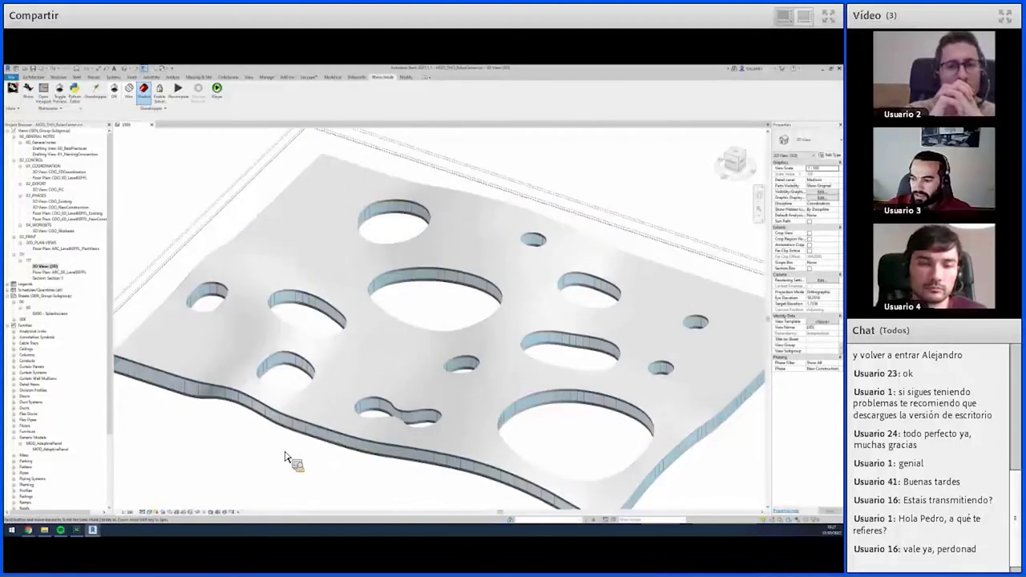
- Orbit, select and zoom in on the imported perforated roof slab, then show the Massing & Site tools
middle_click_drag(289, 458, 383, 360, "shift")
left_click(393, 350)
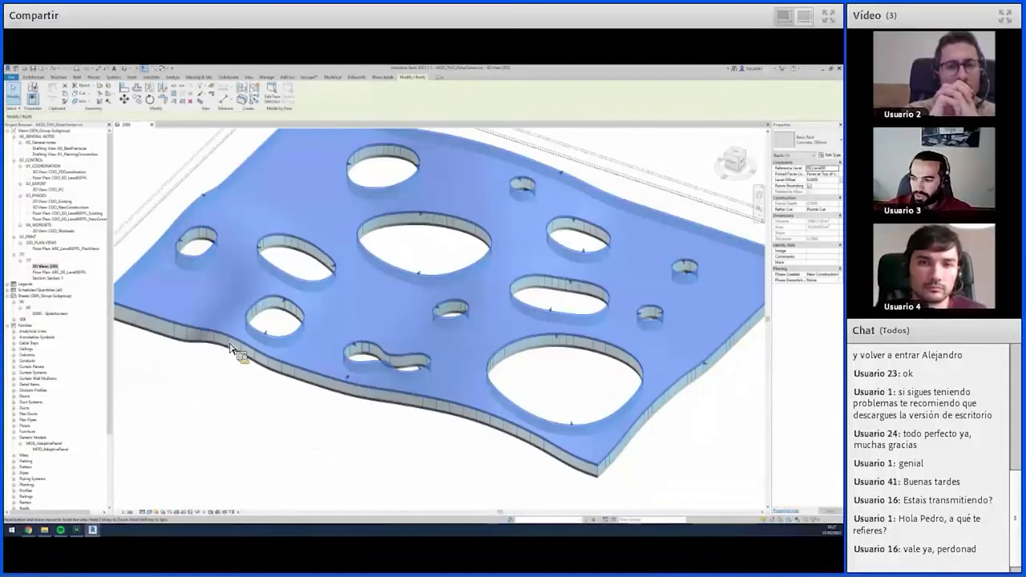
mouse_move(392, 350)
middle_mouse_down("shift")
mouse_move(379, 362)
mouse_move(422, 279)
middle_mouse_up("shift")
mouse_move(367, 319)
middle_mouse_down("shift")
mouse_move(530, 337)
mouse_move(502, 344)
mouse_move(473, 392)
mouse_move(335, 346)
middle_mouse_up("shift")
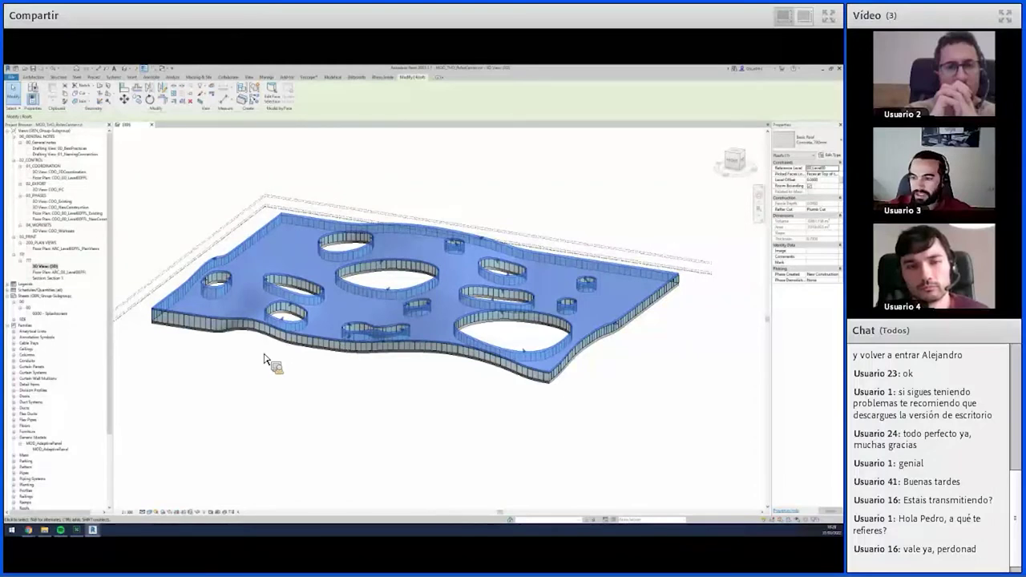
scroll(214, 340, "up", 2)
scroll(202, 339, "up", 1)
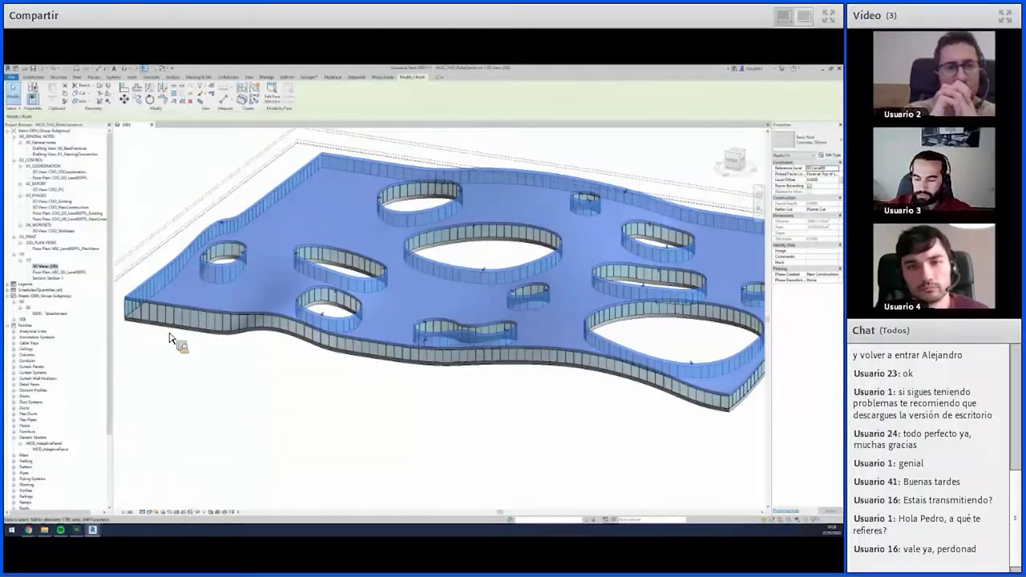
middle_click_drag(228, 337, 235, 346)
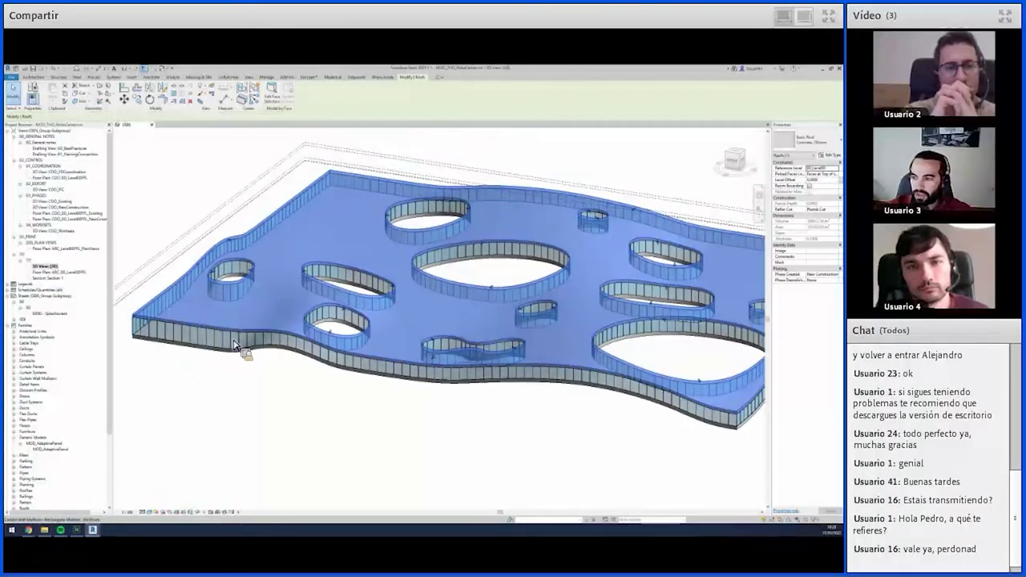
left_click(199, 77)
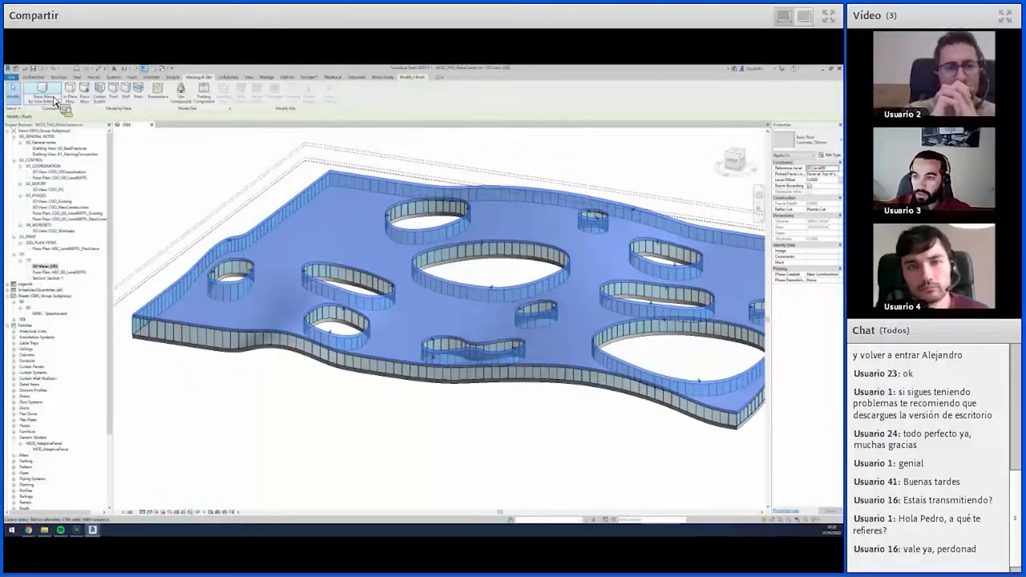
- Turn on Show Mass and review the whole perforated roof slab in the 3D view
left_click(46, 95)
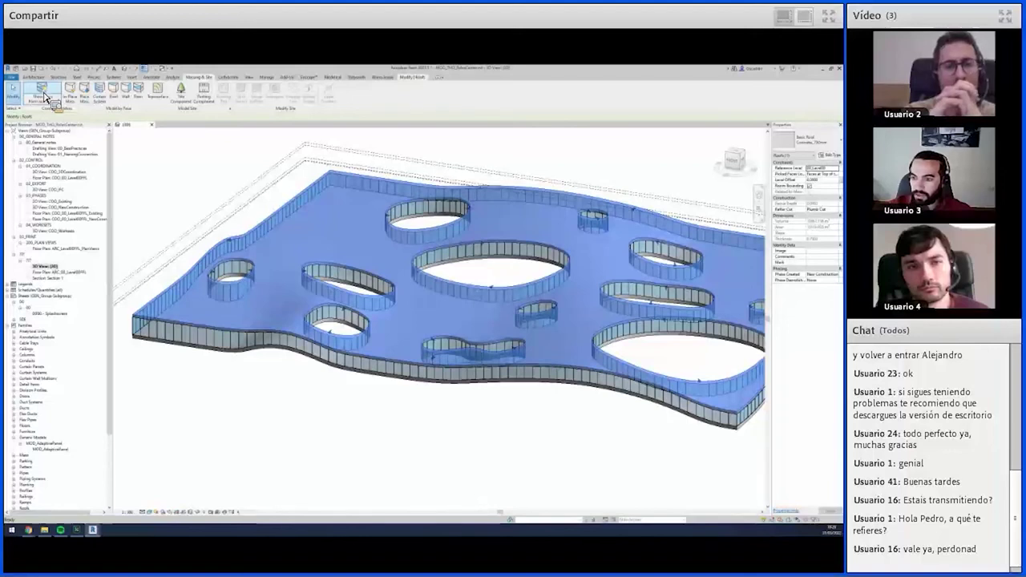
left_click(368, 310)
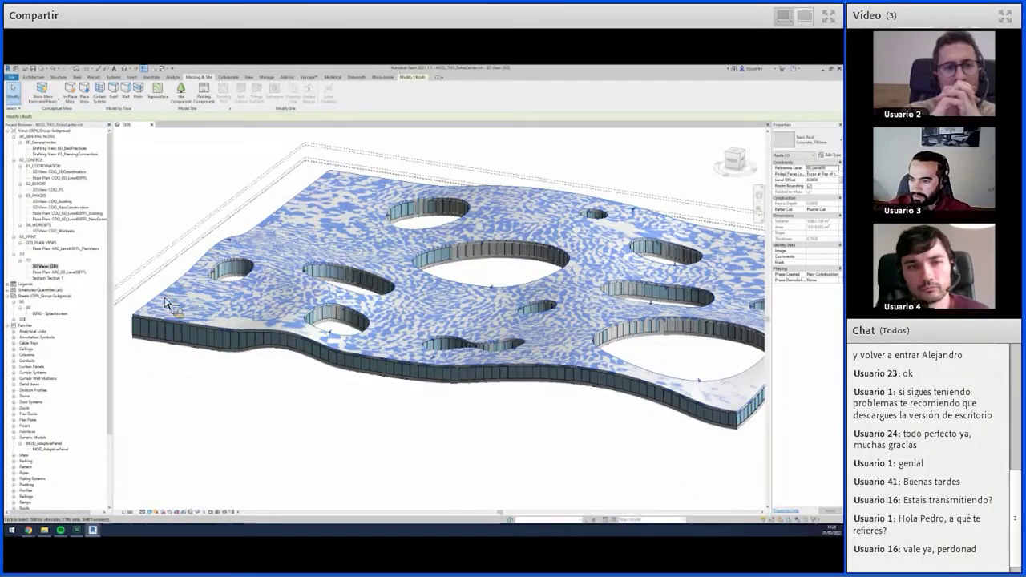
scroll(195, 340, "up", 2)
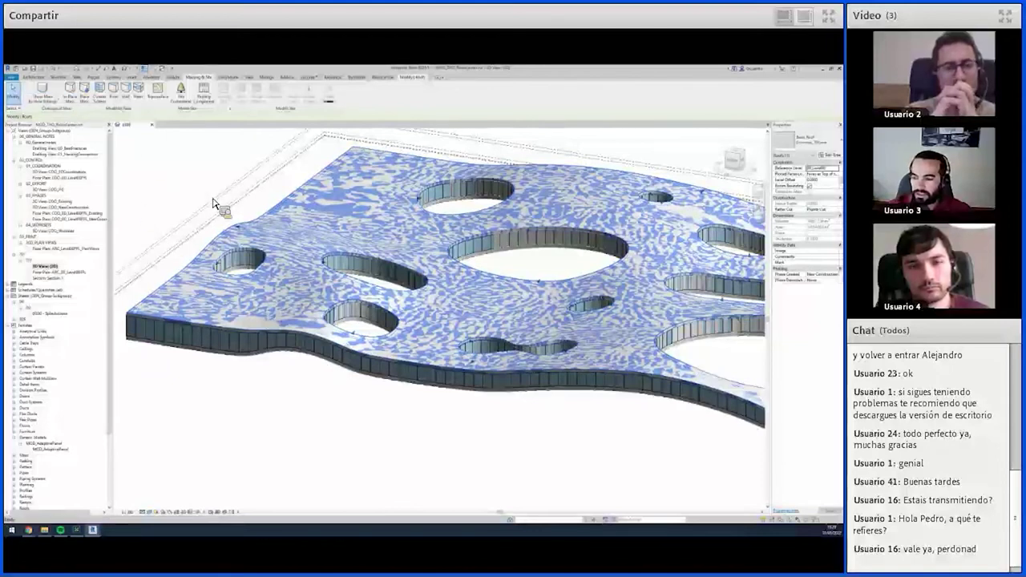
left_click(216, 203)
scroll(447, 343, "down", 2)
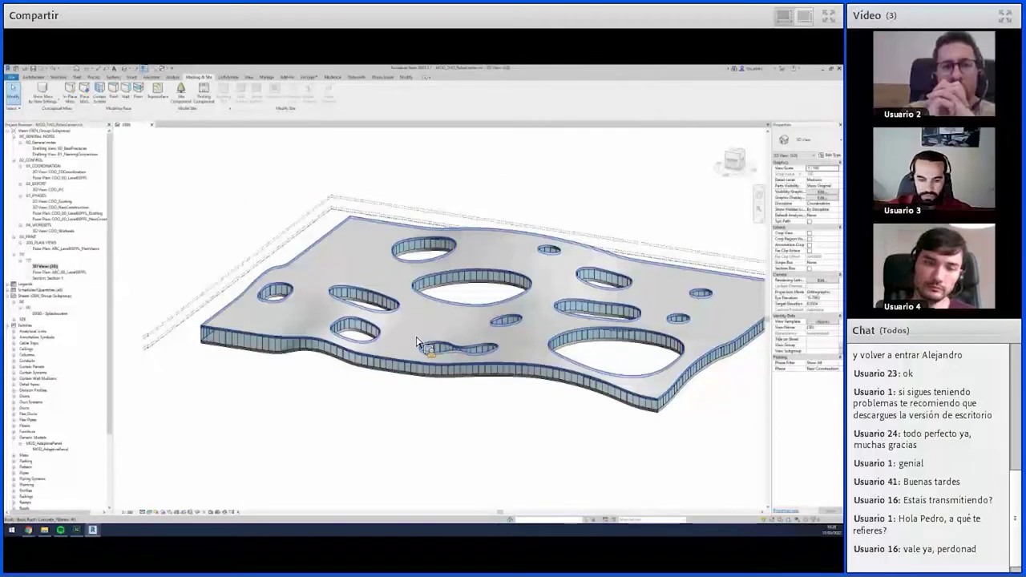
middle_click_drag(417, 342, 398, 347)
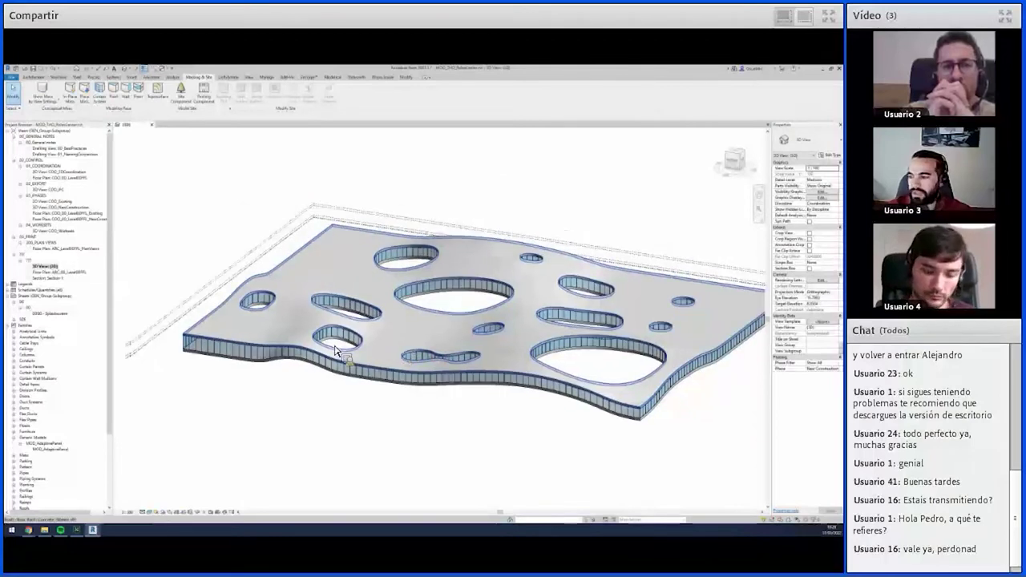
- Temporarily isolate the roof slab with HI and zoom in on it
left_click(394, 339)
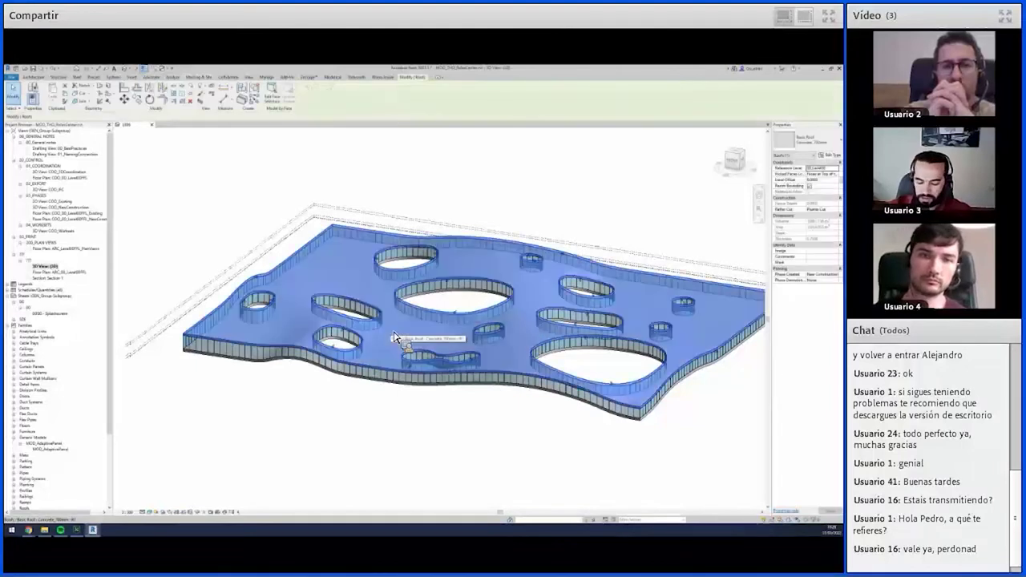
key("h")
key("i")
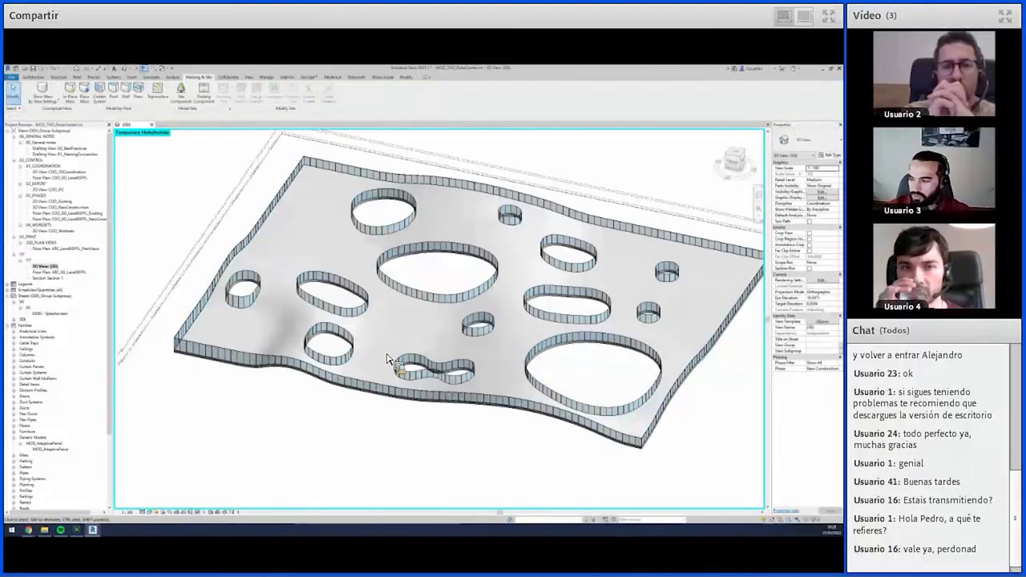
middle_click_drag(379, 411, 361, 433)
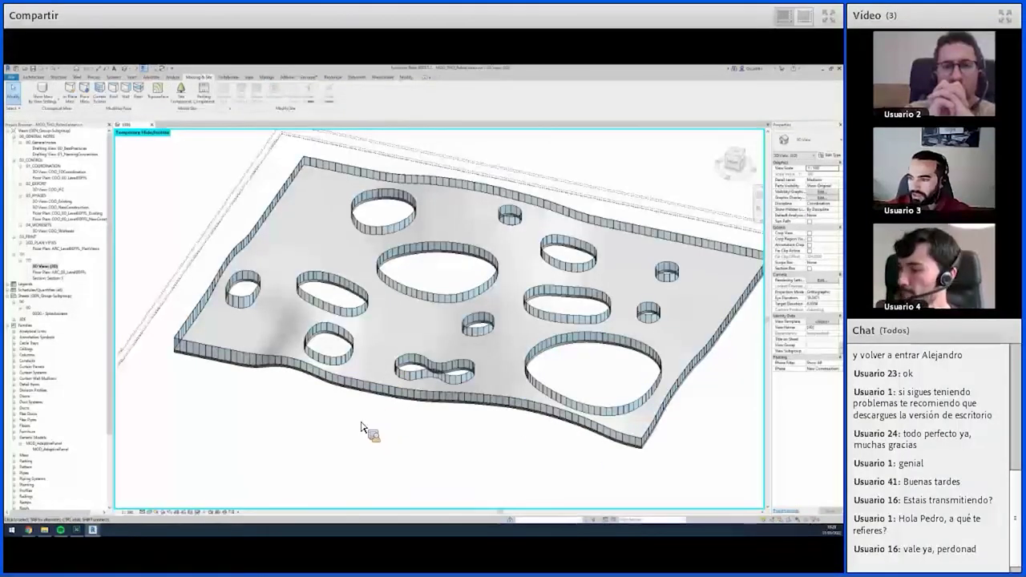
scroll(369, 422, "up", 2)
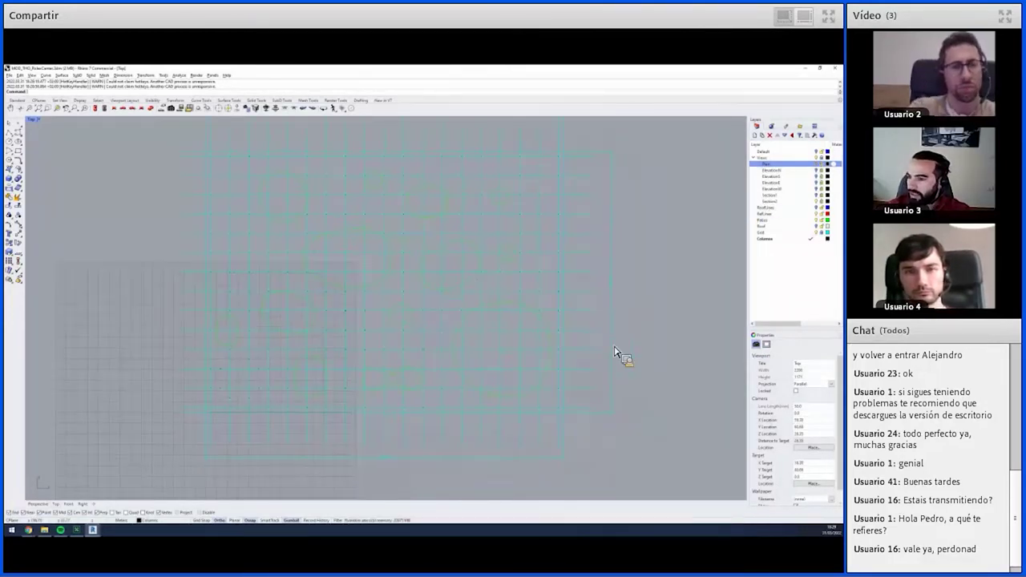
scroll(588, 348, "up", 3)
- Select a column block in the Top view, then zoom in on the column grid in Perspective
scroll(233, 376, "up", 2)
left_click(253, 365)
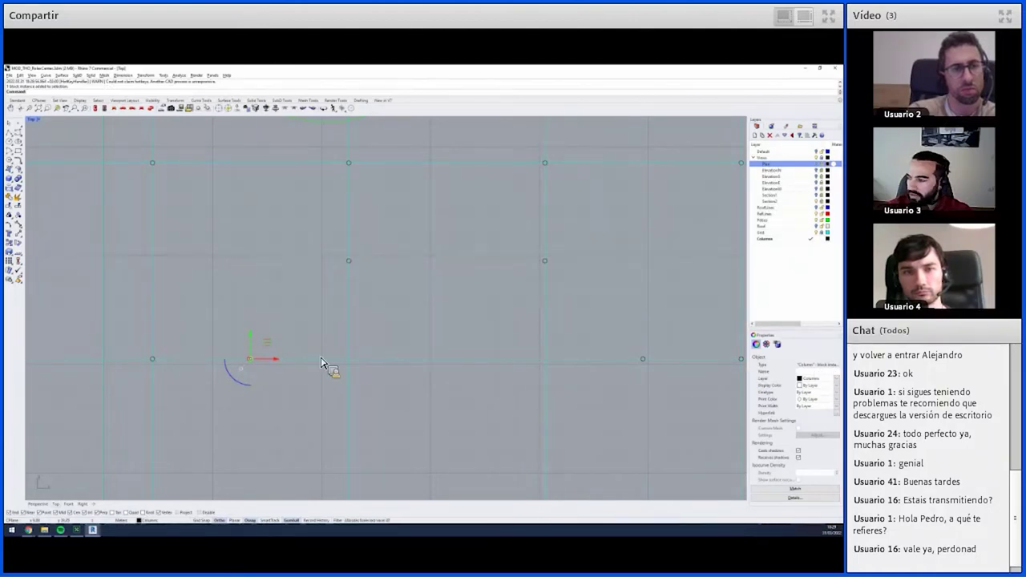
scroll(241, 345, "down", 2)
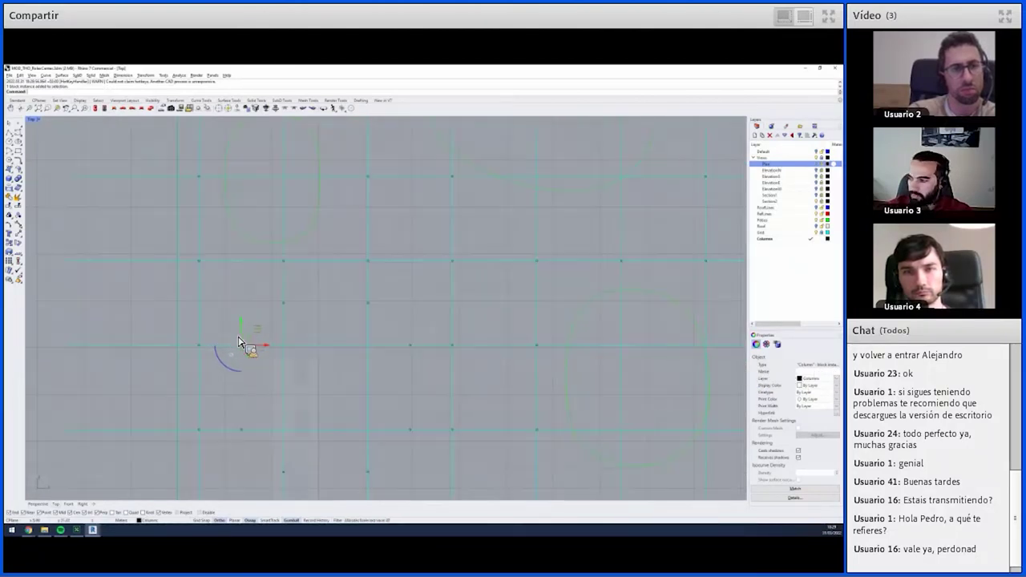
left_click(38, 504)
right_click_drag(315, 358, 374, 371)
scroll(328, 344, "up", 3)
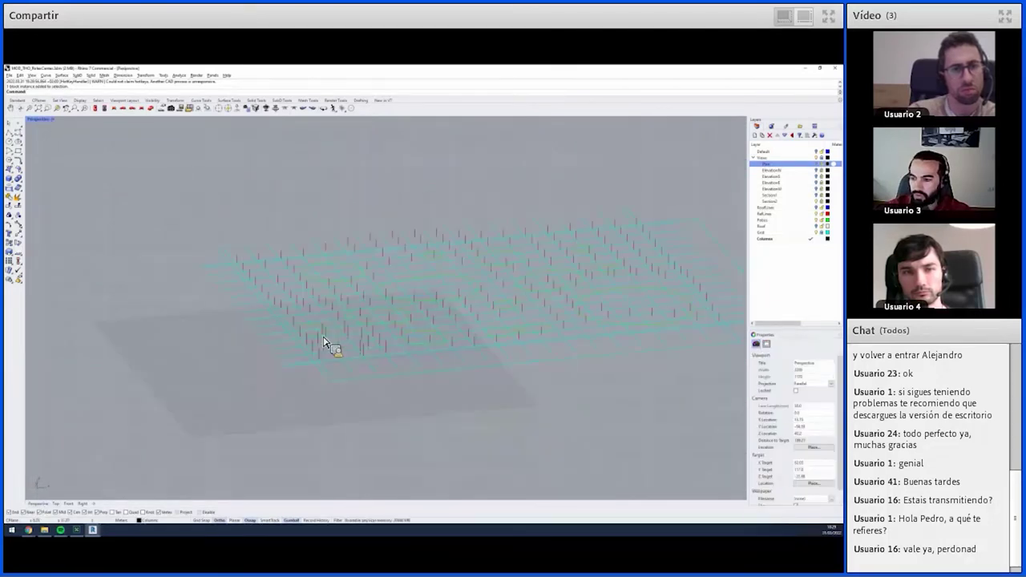
scroll(297, 433, "up", 2)
scroll(276, 313, "up", 2)
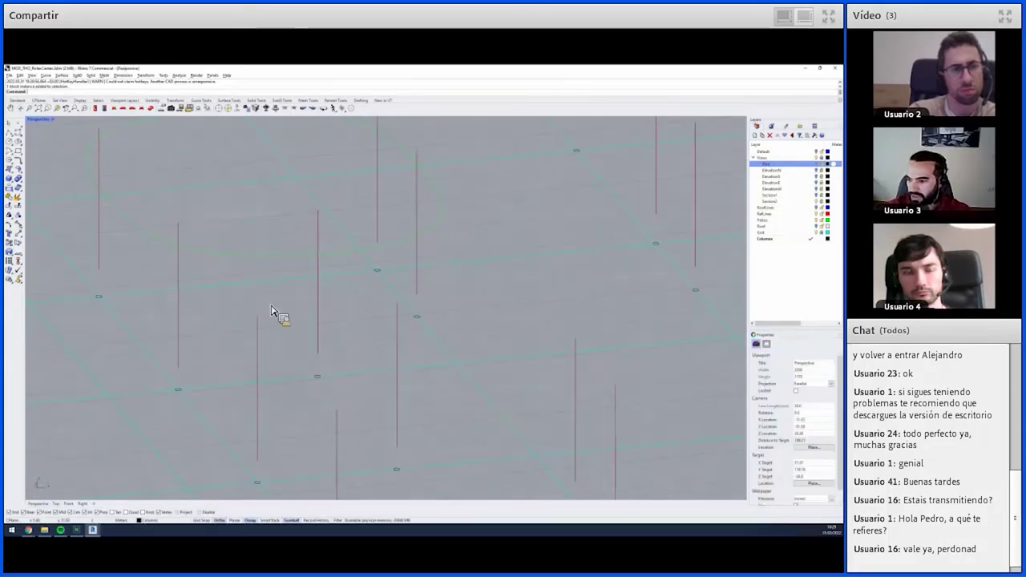
scroll(272, 449, "up", 2)
scroll(259, 481, "up", 2)
- Inspect a single column, tilt the view of the grid, and launch Grasshopper
left_click(253, 470)
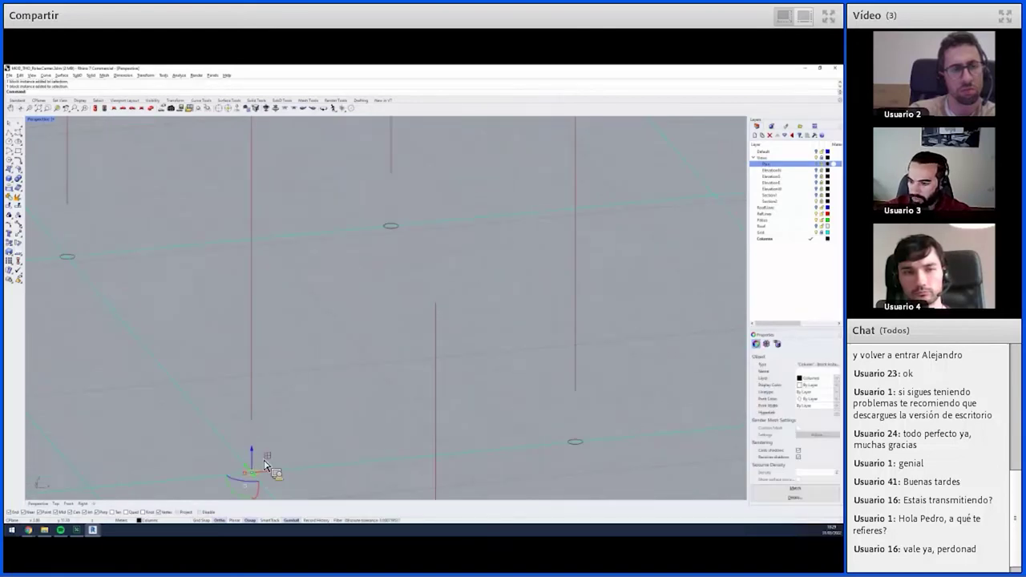
left_click(311, 399)
scroll(313, 397, "down", 5)
right_click_drag(328, 398, 346, 391)
right_click_drag(385, 447, 403, 470)
type("grasshopper")
key("Return")
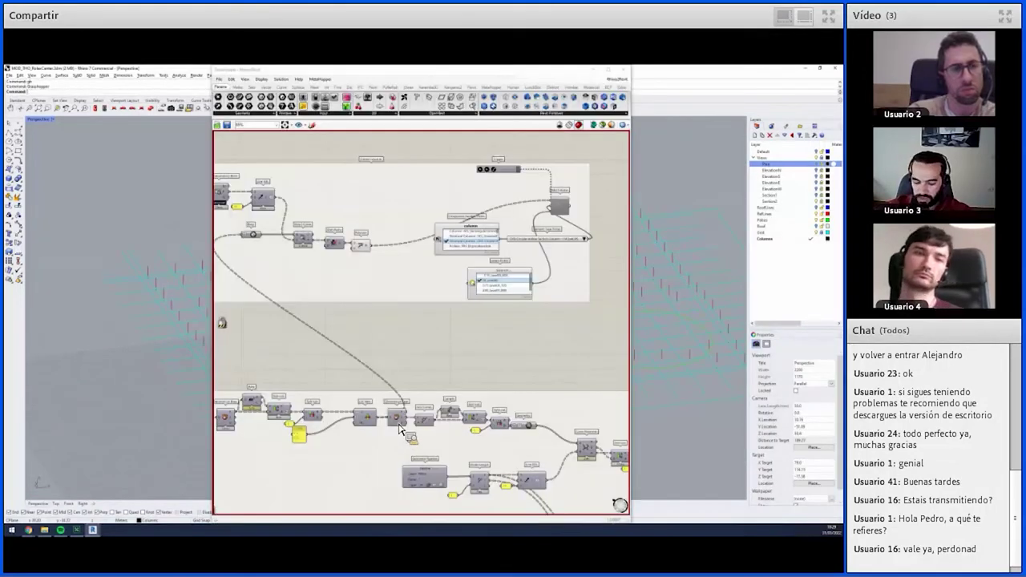
- Zoom out and pan the canvas to the Create Columns group
scroll(390, 366, "down", 2)
scroll(401, 353, "down", 1)
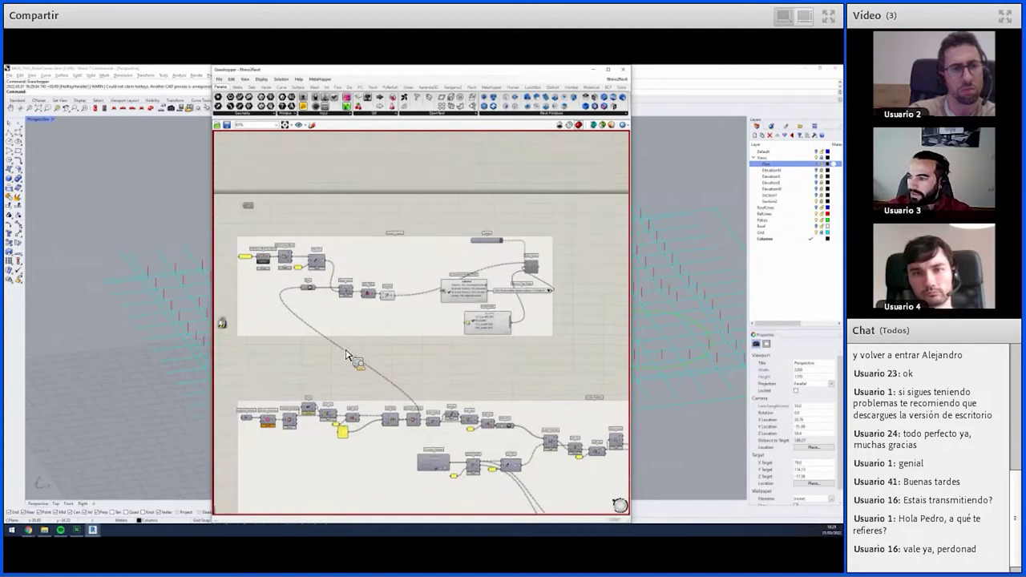
scroll(407, 367, "down", 1)
scroll(409, 362, "down", 1)
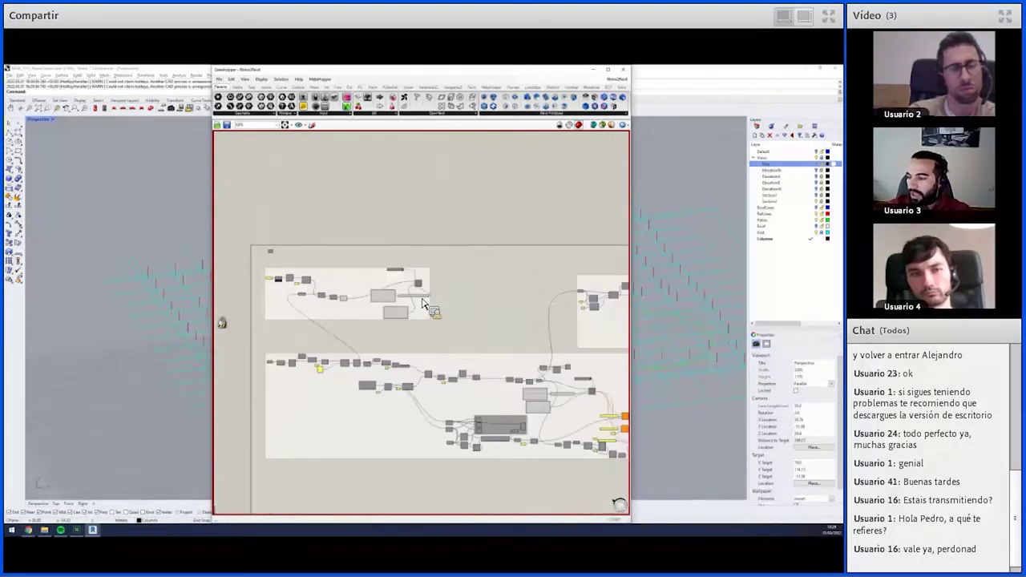
right_click_drag(423, 299, 376, 291)
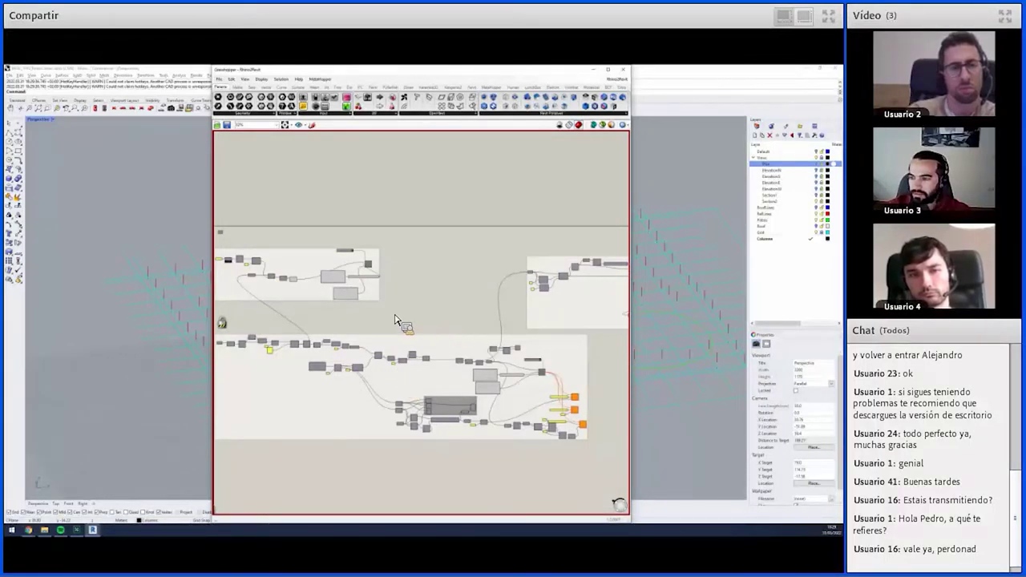
right_click_drag(394, 321, 404, 326)
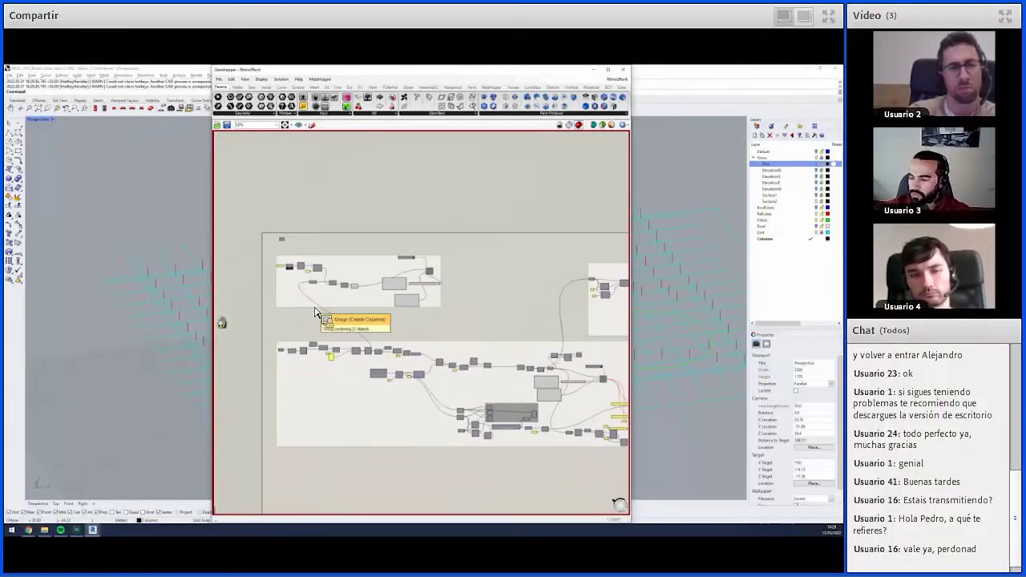
- Zoom in on the column components, select Line SDL, and shift Grasshopper right to uncover Rhino
scroll(315, 313, "up", 2)
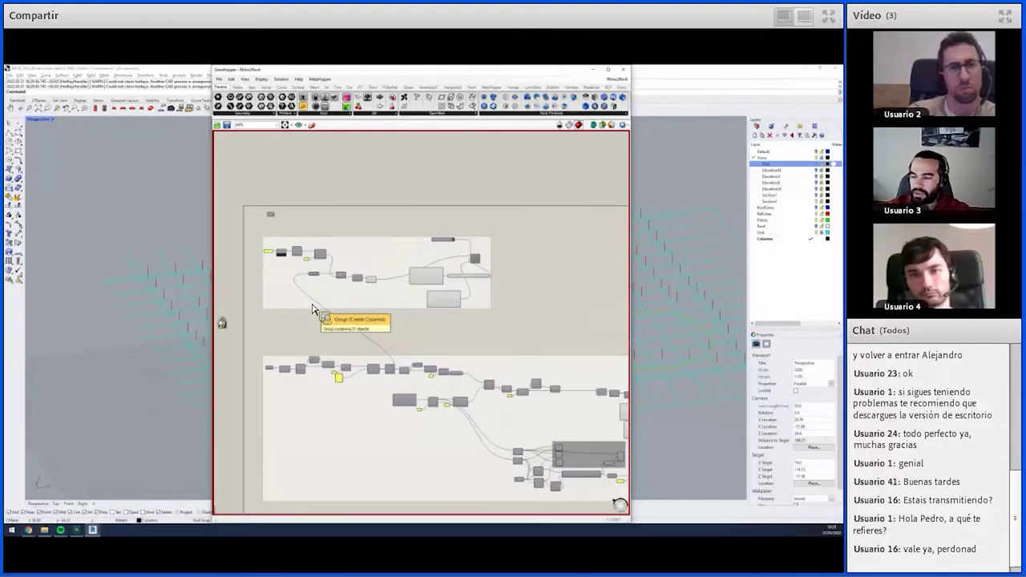
scroll(316, 310, "up", 1)
scroll(315, 311, "up", 2)
scroll(403, 254, "up", 1)
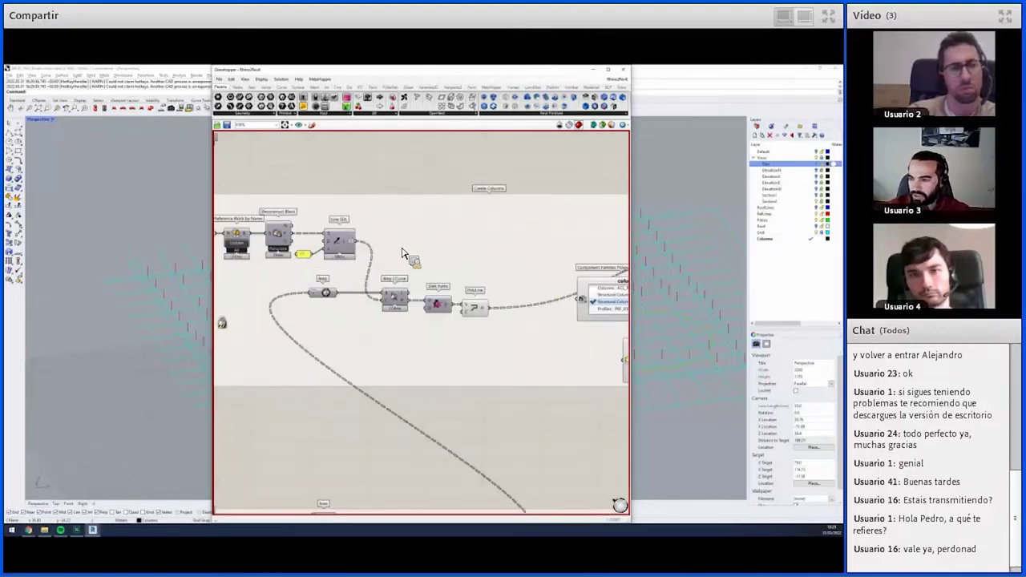
left_click_drag(364, 239, 381, 311)
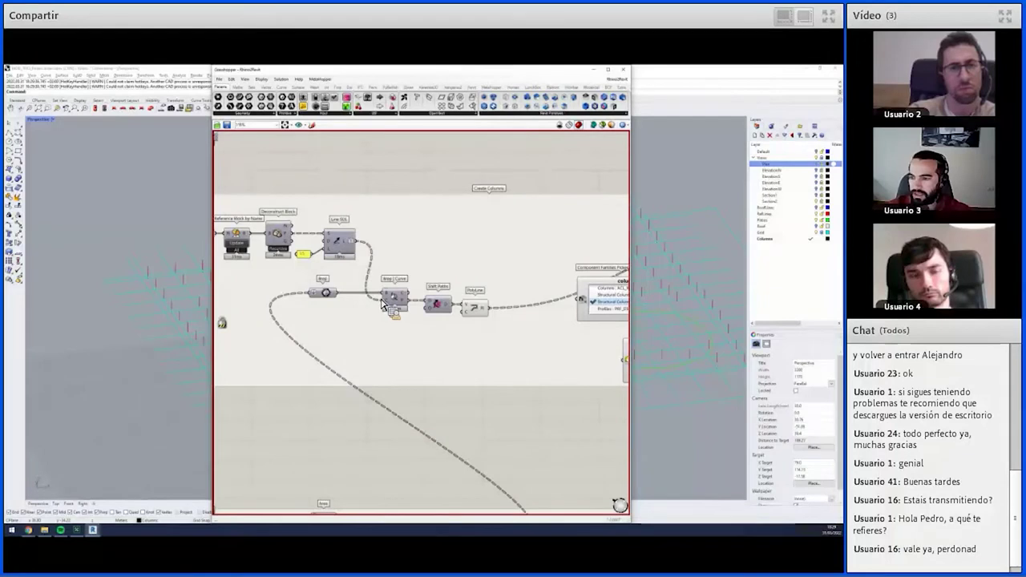
right_click_drag(343, 303, 395, 314)
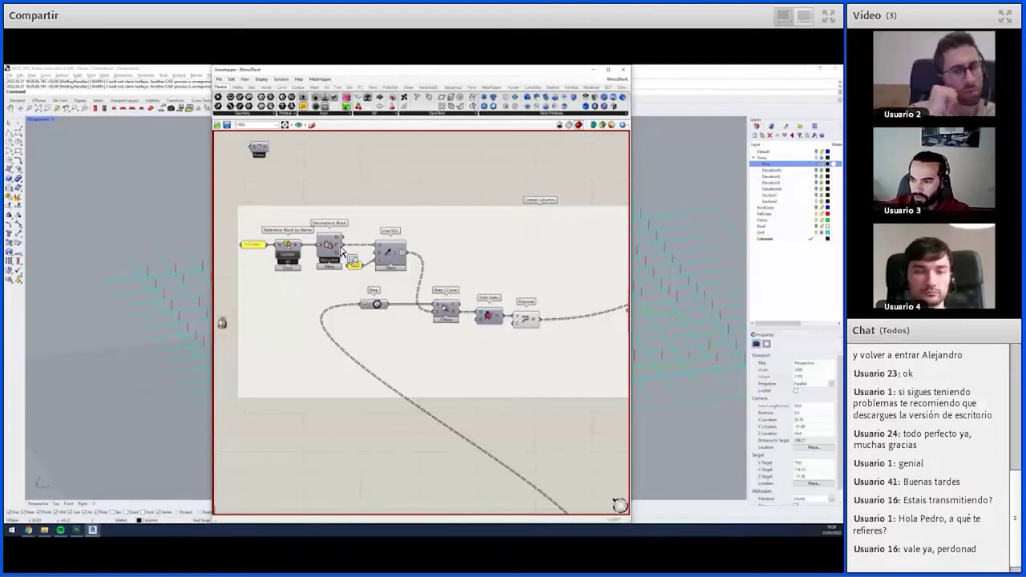
mouse_move(345, 255)
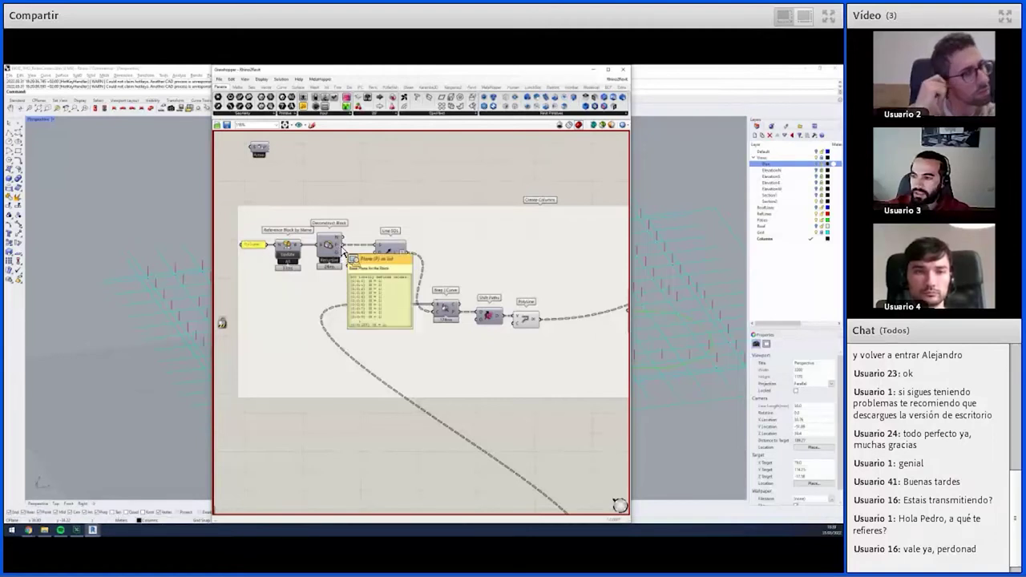
left_click(392, 256)
middle_click(393, 255)
left_click_drag(405, 80, 583, 92)
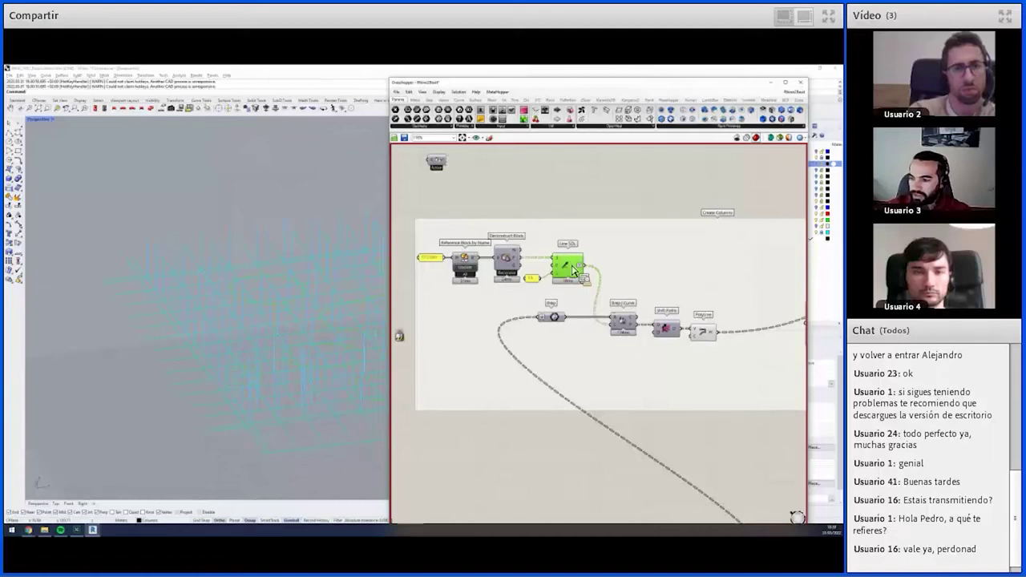
- Preview the Graphical Element's geometry in Rhino, then clear its highlight
left_click_drag(583, 260, 584, 264)
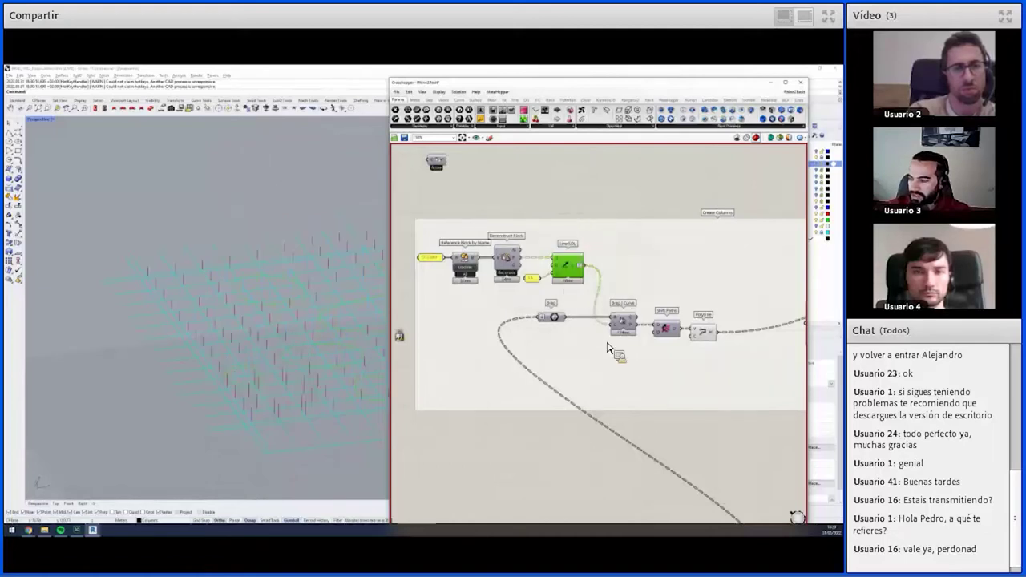
scroll(653, 389, "down", 5)
scroll(434, 387, "up", 1)
scroll(433, 387, "up", 1)
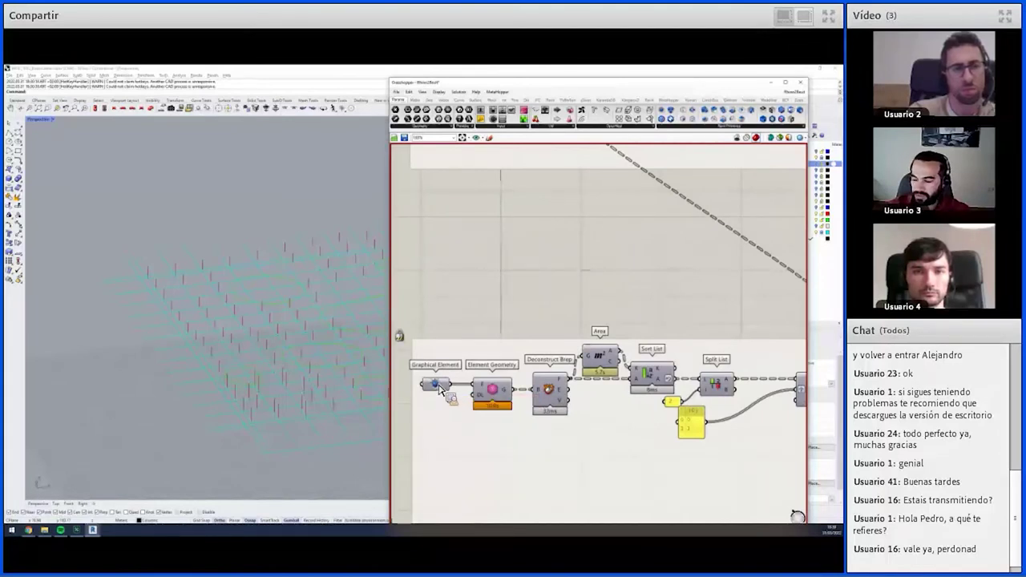
middle_click(437, 386)
left_click(454, 378)
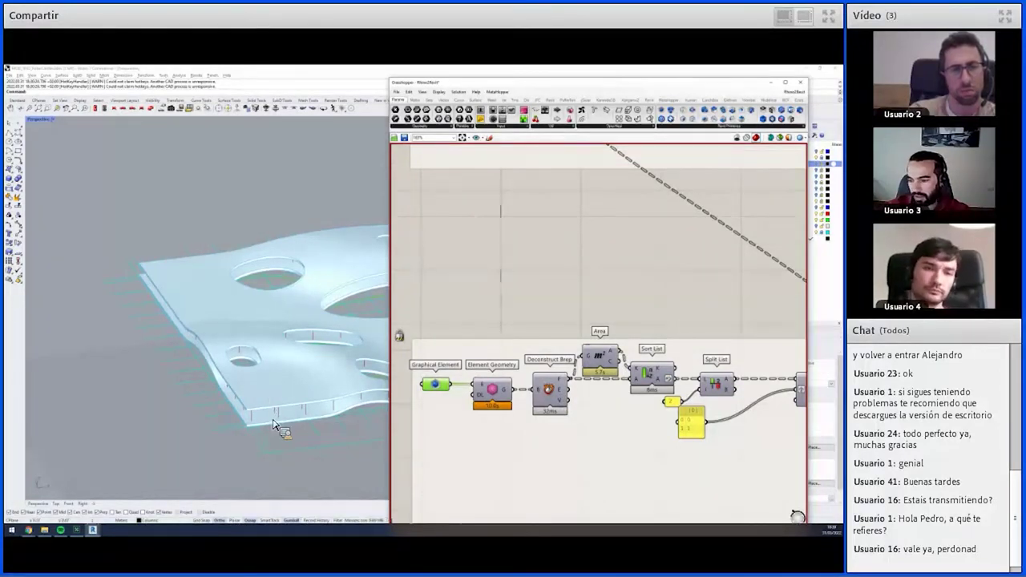
middle_click(433, 379)
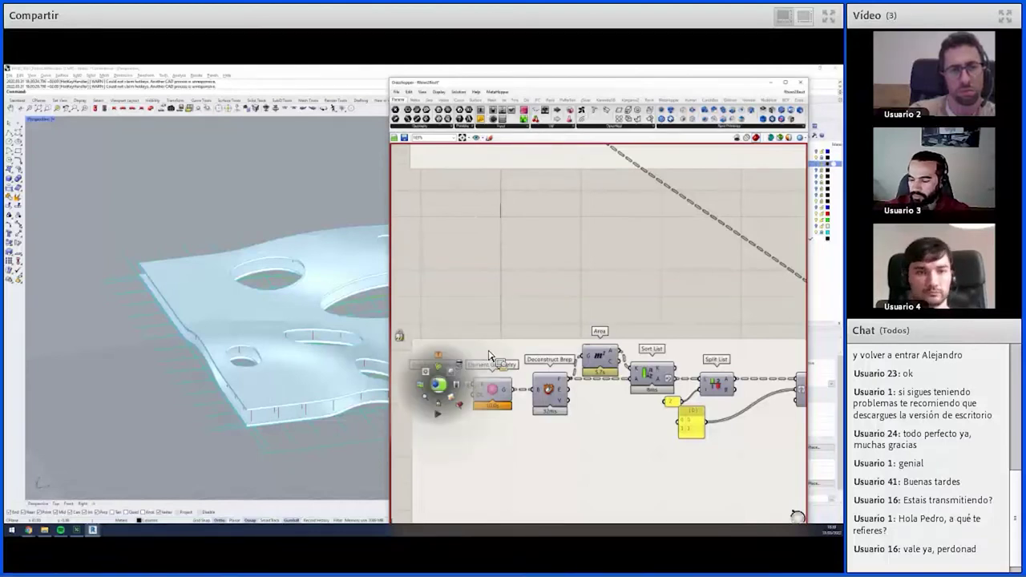
left_click(454, 377)
- Preview the slab surface chosen by List Item after the Sort List and Split List chain
mouse_move(641, 343)
right_mouse_down()
mouse_move(554, 340)
mouse_move(484, 356)
right_mouse_up()
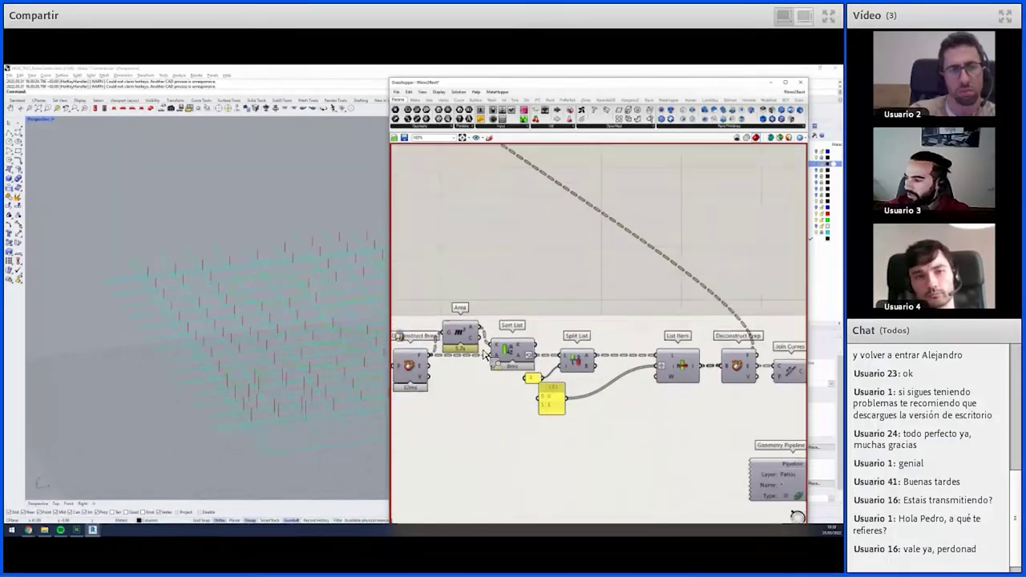
mouse_move(574, 383)
right_mouse_down()
mouse_move(544, 365)
mouse_move(639, 399)
right_mouse_up()
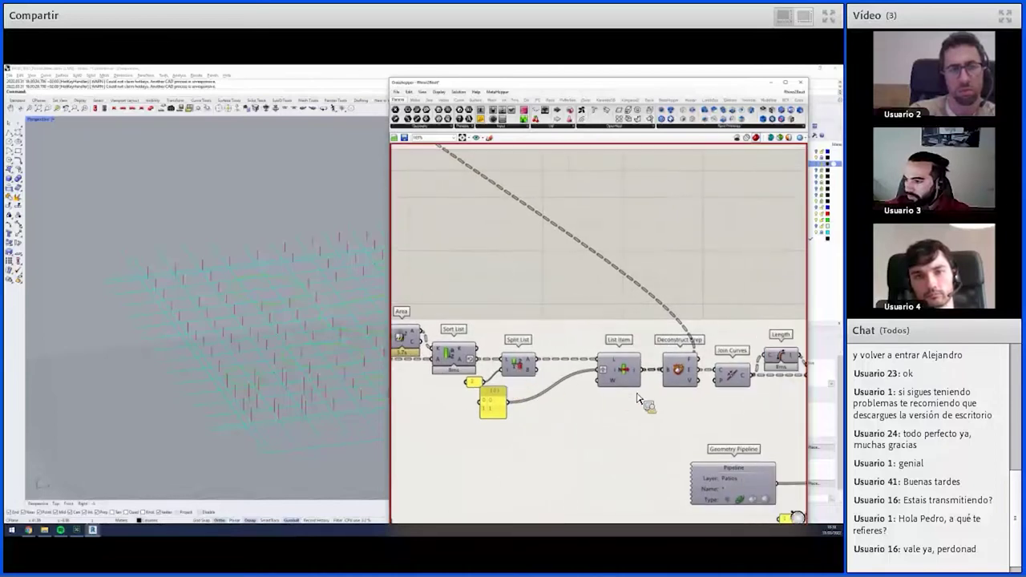
left_click(629, 371)
middle_click(628, 371)
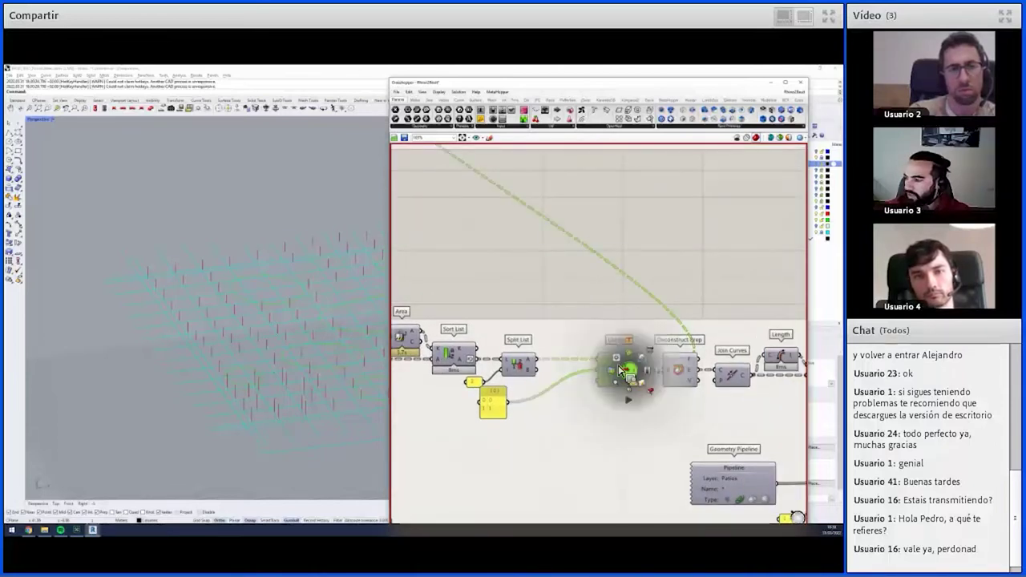
left_click(476, 287)
scroll(497, 265, "down", 2)
scroll(482, 245, "up", 3)
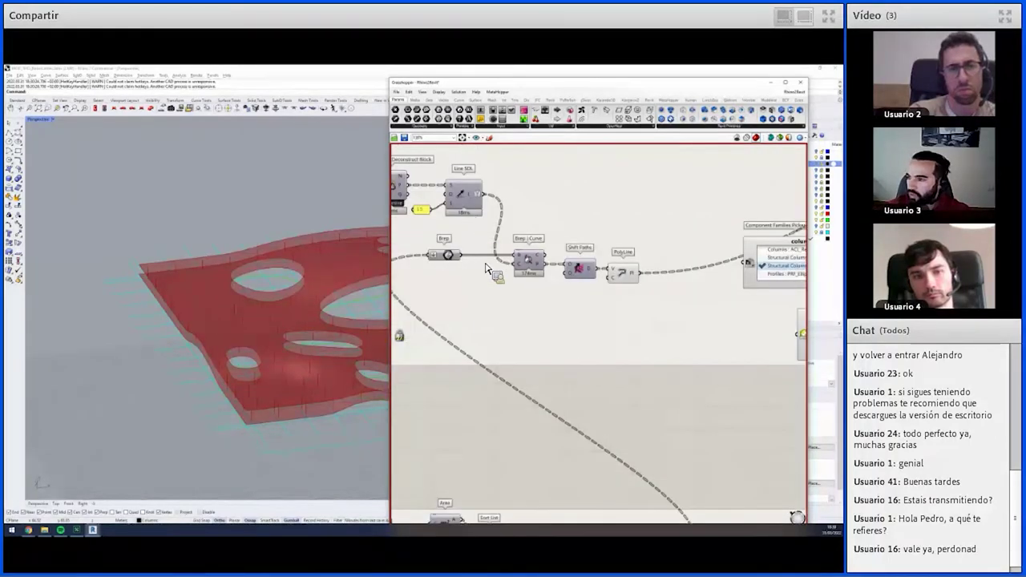
- Preview Line SDL's lines in Rhino, then hide them
left_click(464, 202)
middle_click(461, 199)
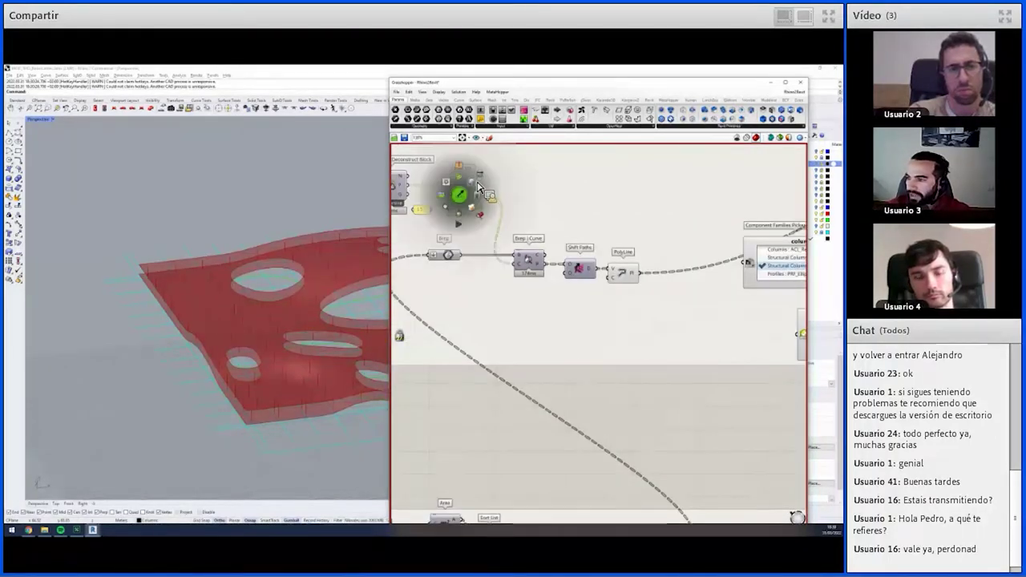
middle_click(479, 202)
left_click(470, 170)
- Compare Shift Paths' roof points with PolyLine's vertical column lines from a low angle
left_click(578, 273)
middle_click(581, 271)
left_click(584, 248)
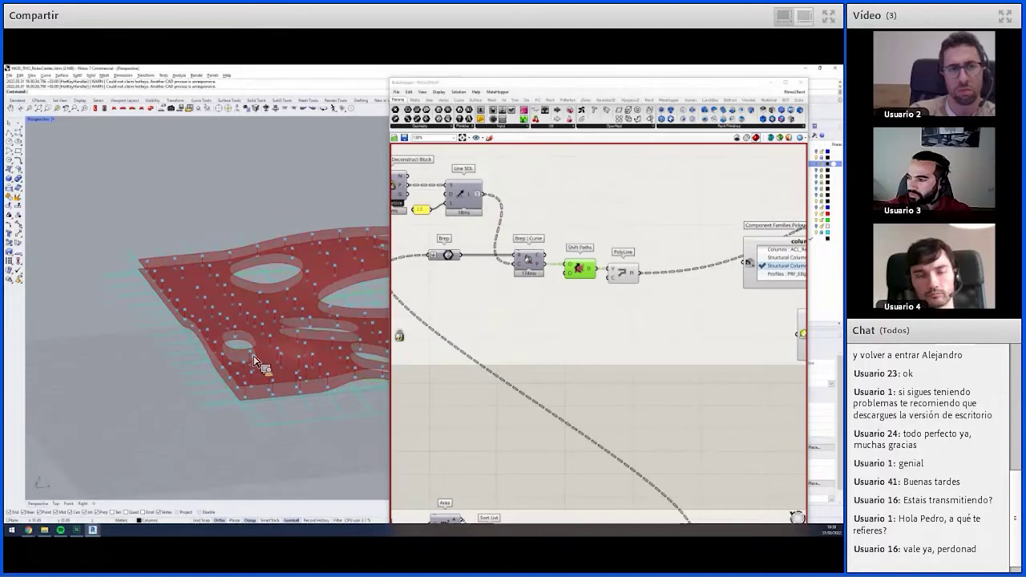
right_click_drag(255, 361, 321, 355)
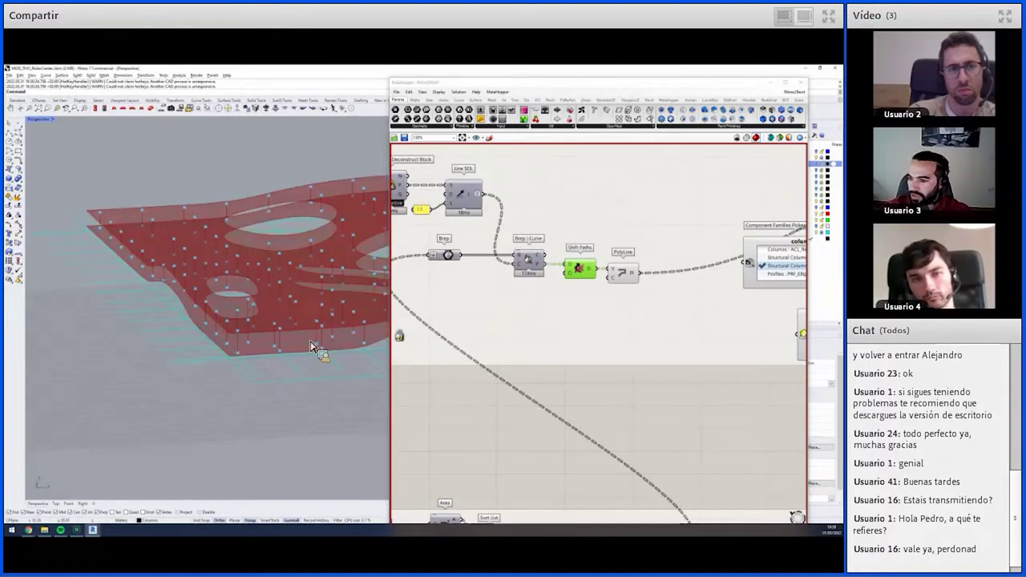
left_click(629, 279)
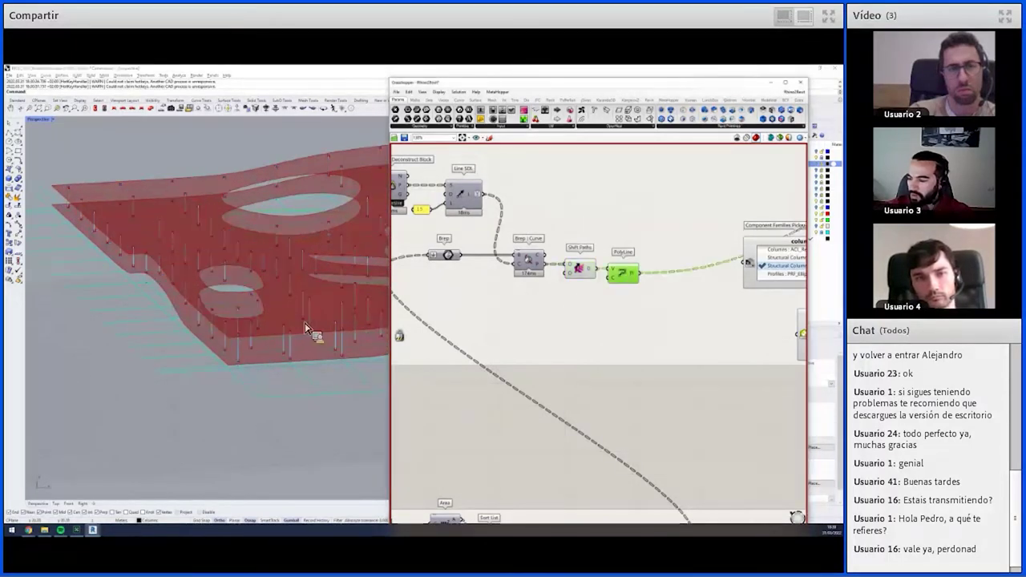
left_click(585, 273)
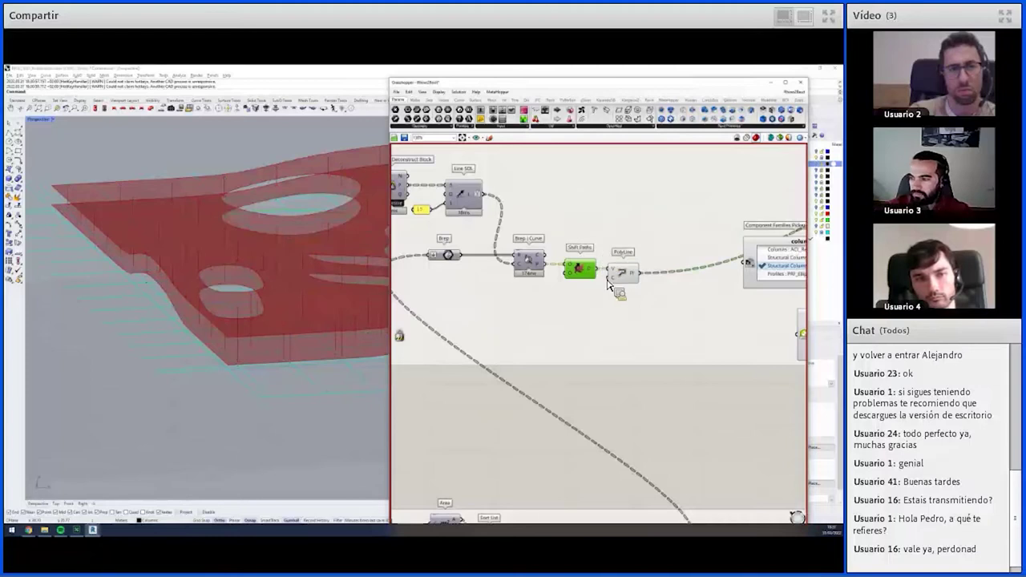
left_click(632, 278)
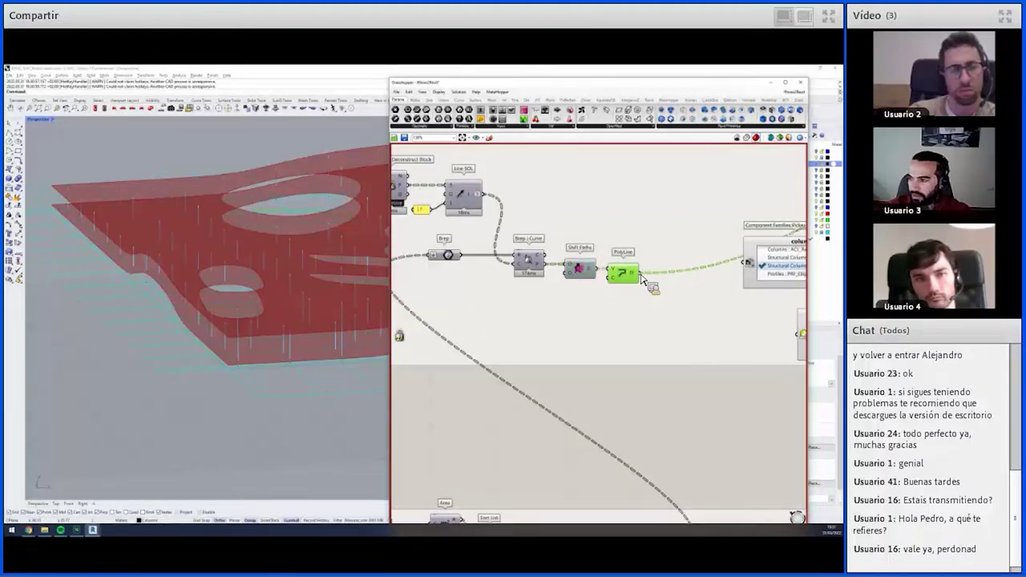
mouse_move(639, 273)
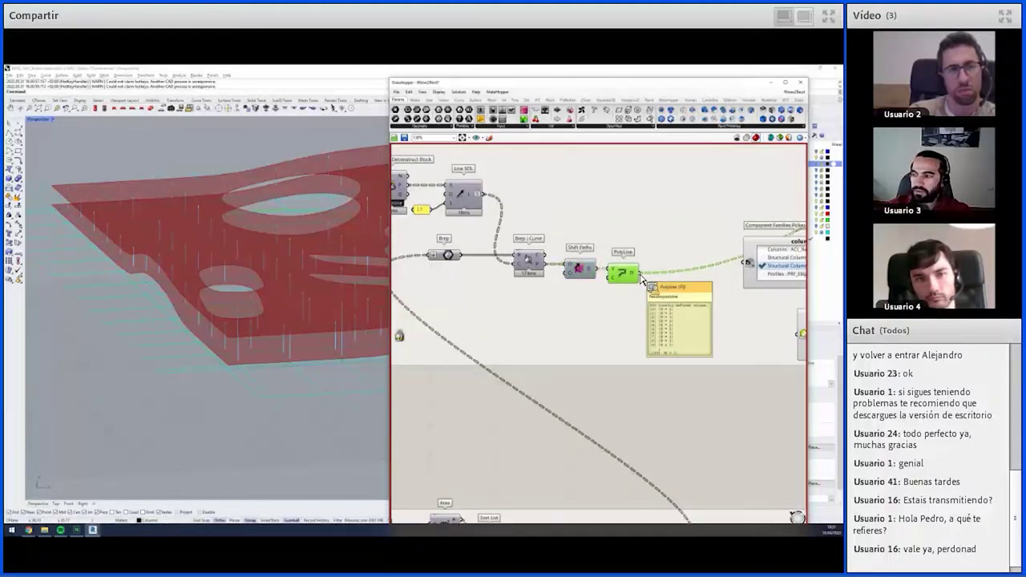
- Centre the column-creation group with its family picker on the canvas
scroll(641, 278, "down", 2)
scroll(593, 285, "down", 1)
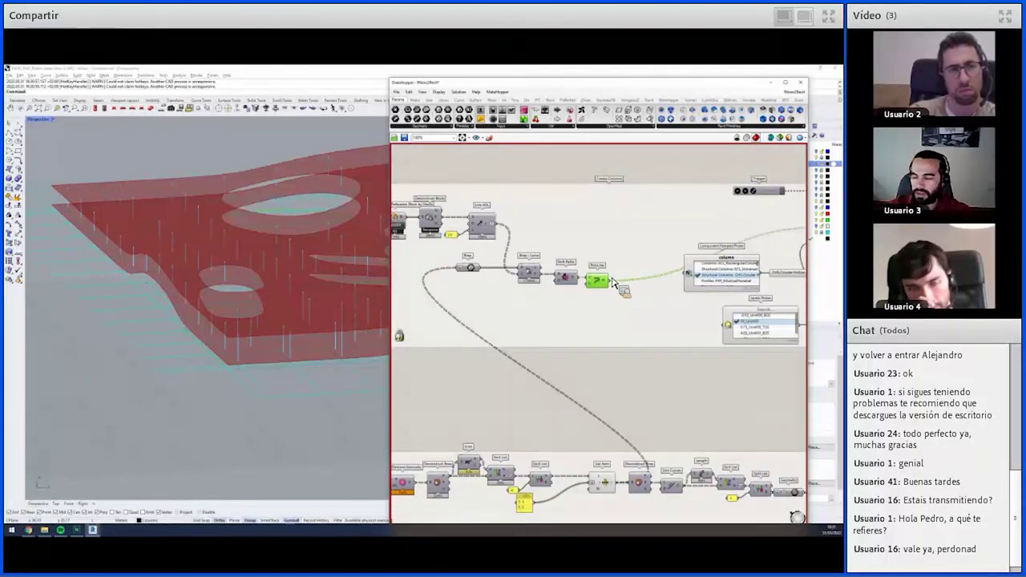
scroll(550, 291, "down", 1)
right_click_drag(550, 292, 660, 327)
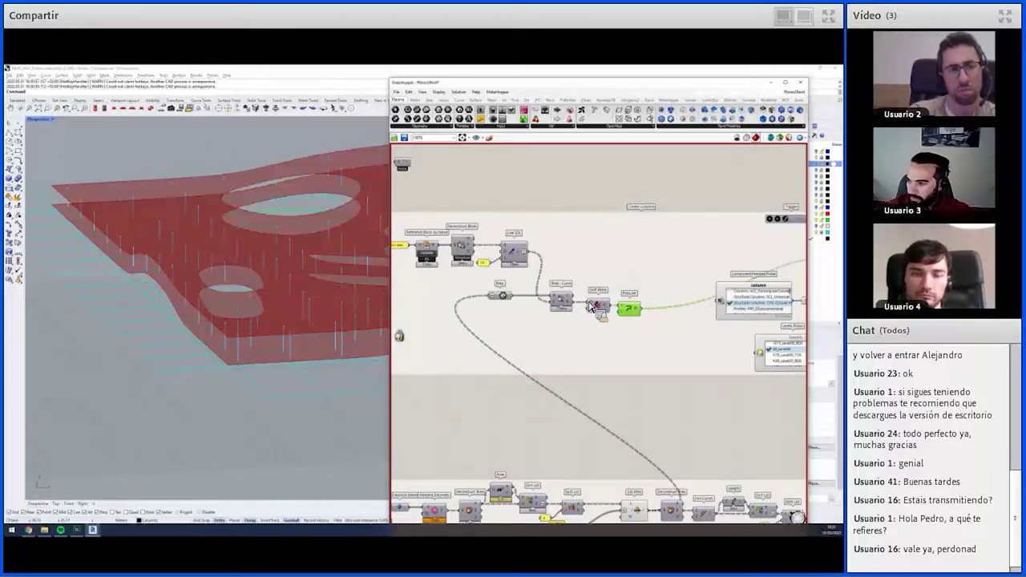
right_click_drag(591, 306, 646, 295)
scroll(651, 296, "up", 2)
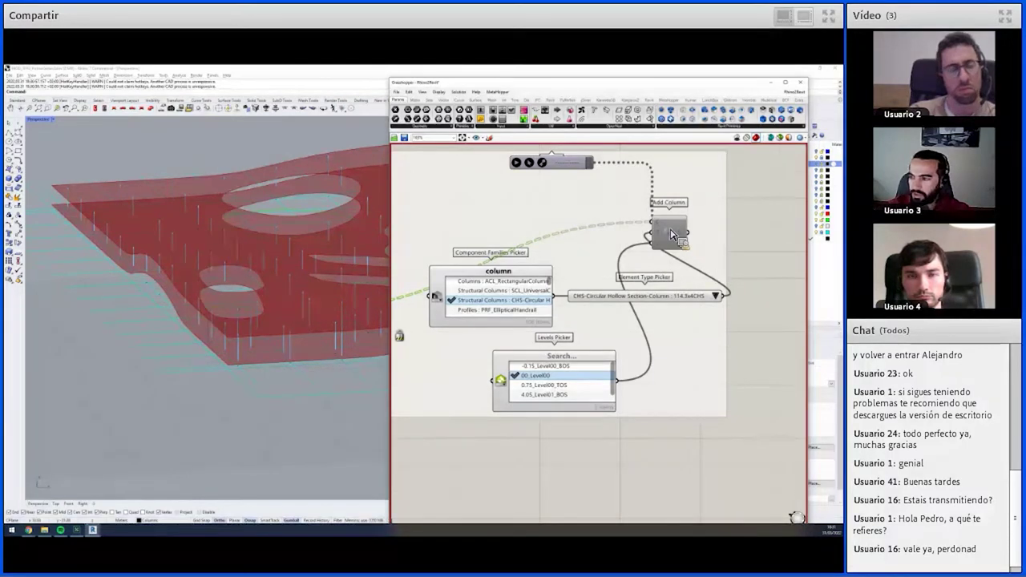
scroll(662, 230, "down", 1)
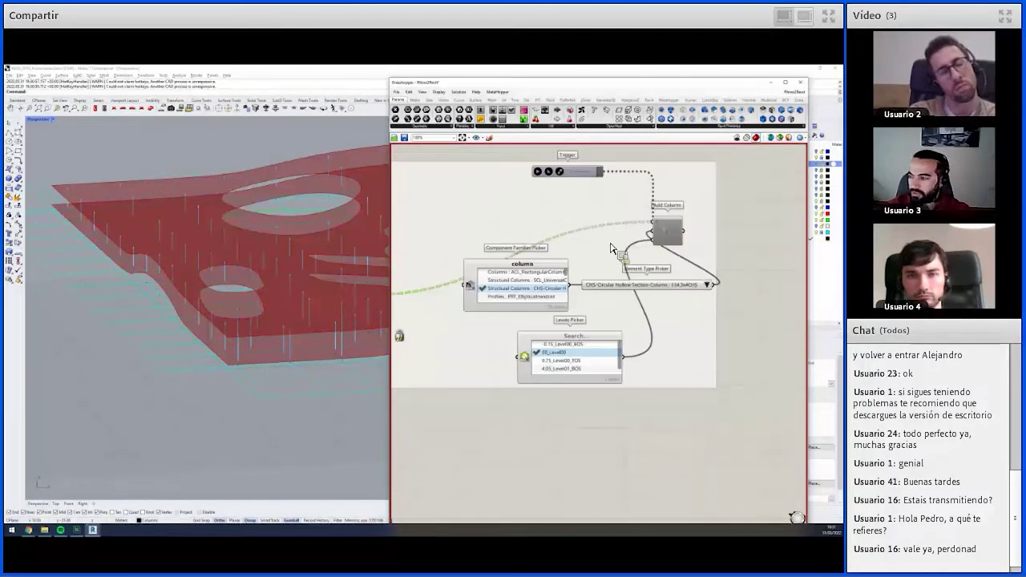
scroll(561, 280, "down", 1)
scroll(700, 244, "up", 1)
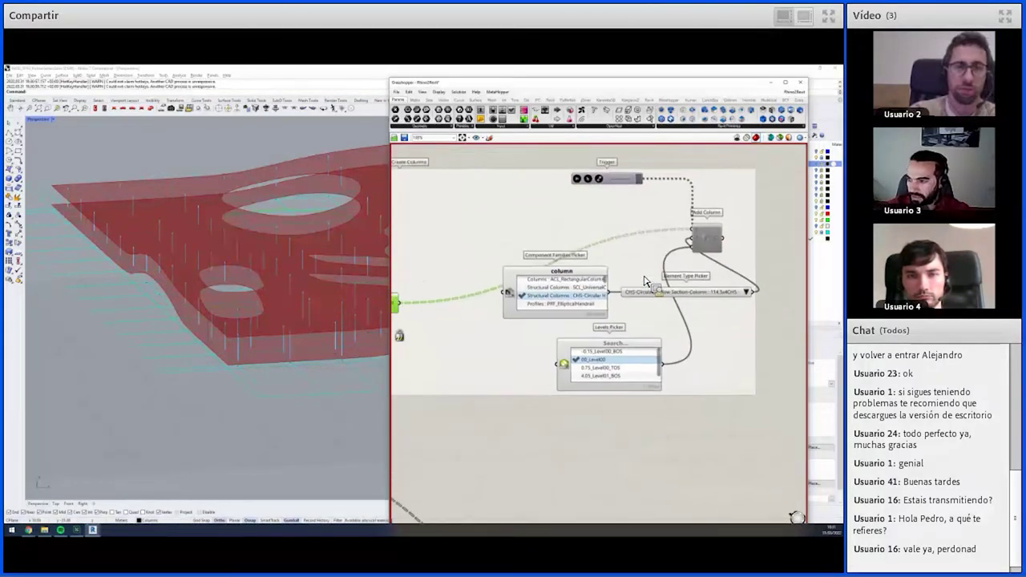
scroll(700, 245, "up", 1)
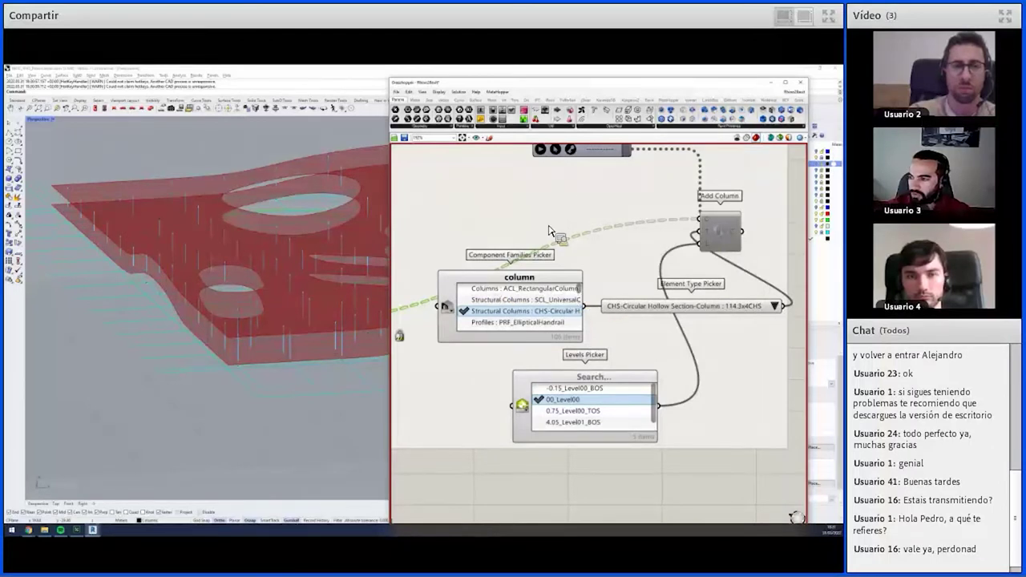
left_click(551, 99)
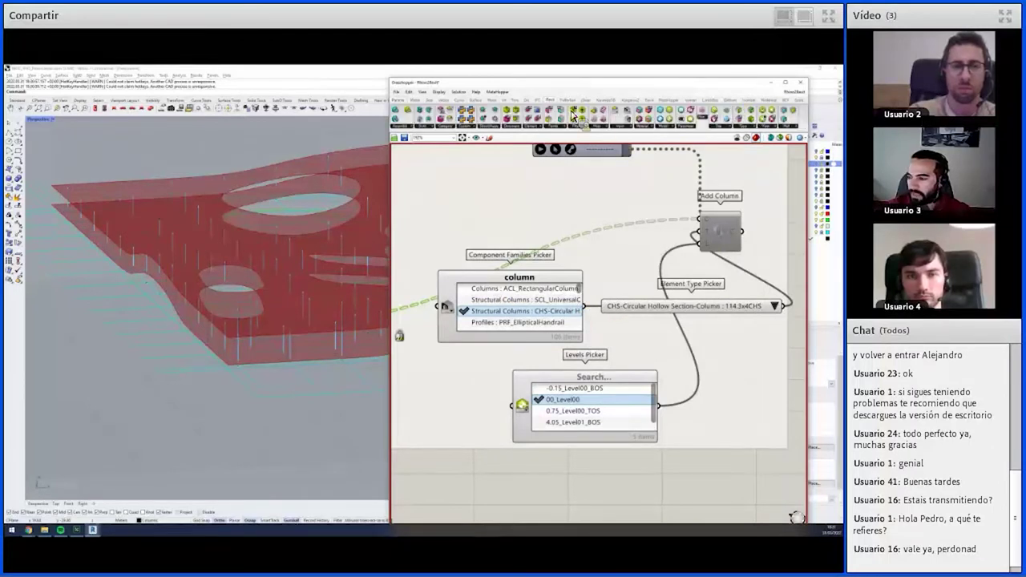
left_click(622, 126)
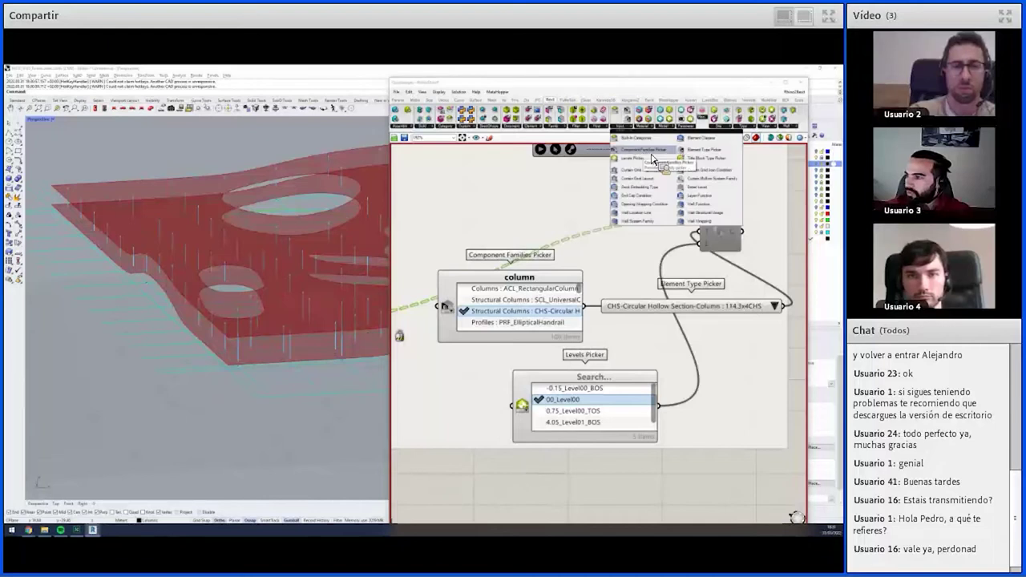
left_click_drag(654, 157, 482, 200)
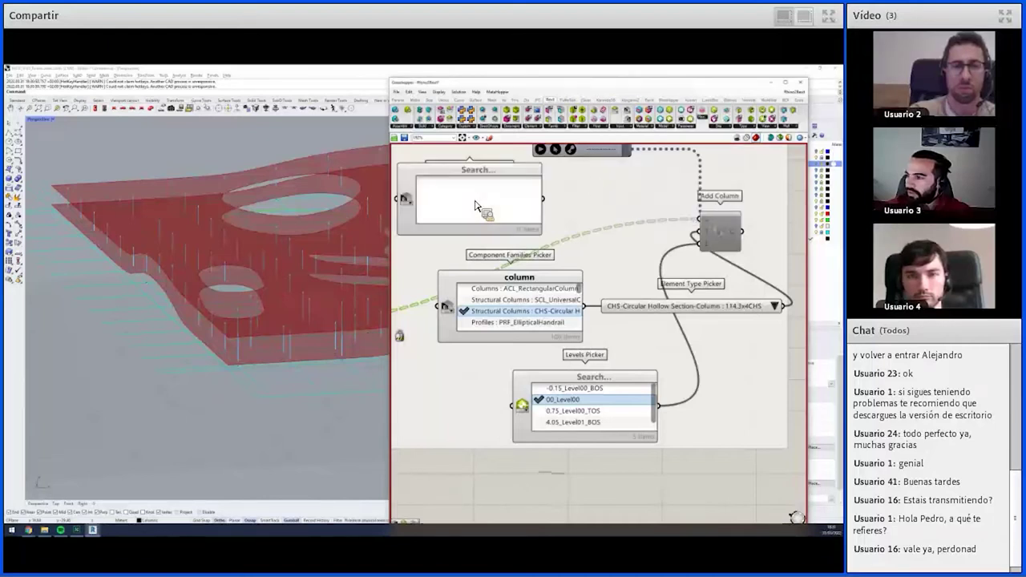
scroll(483, 199, "down", 1)
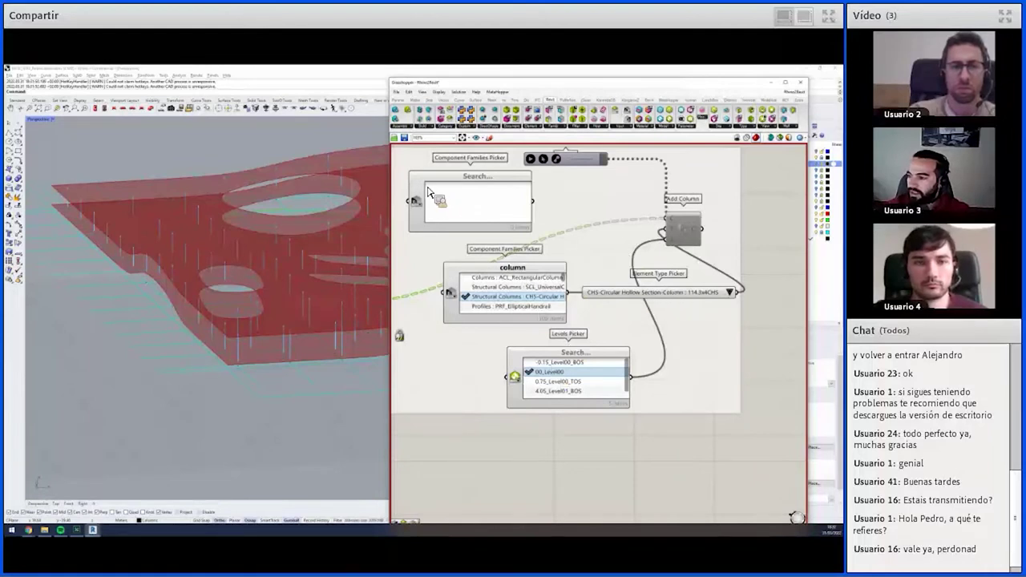
left_click(428, 192)
key("Delete")
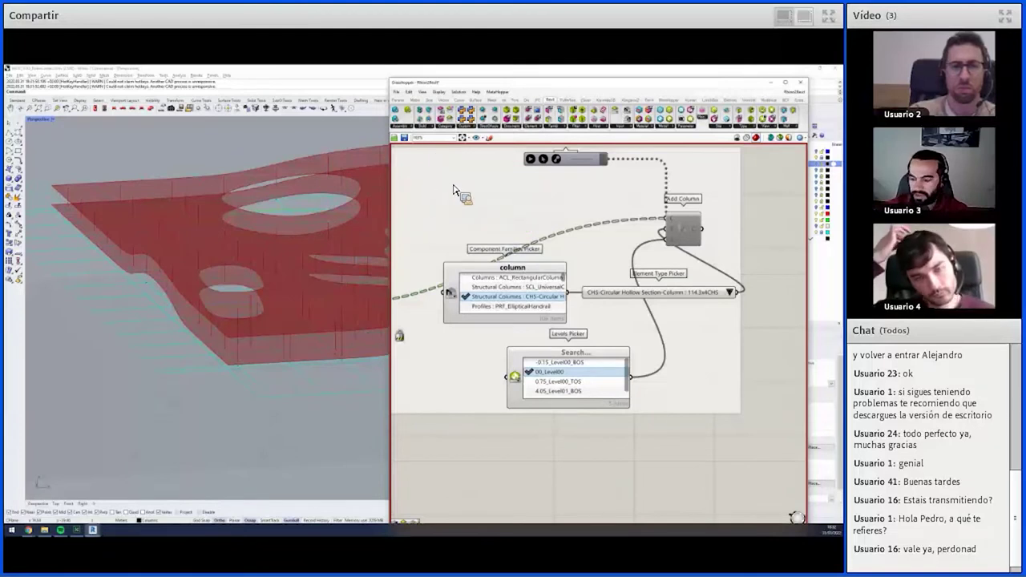
- Place a Revit Type parameter and filter it to the Model group's Structural Columns category
left_click(398, 100)
left_click(727, 127)
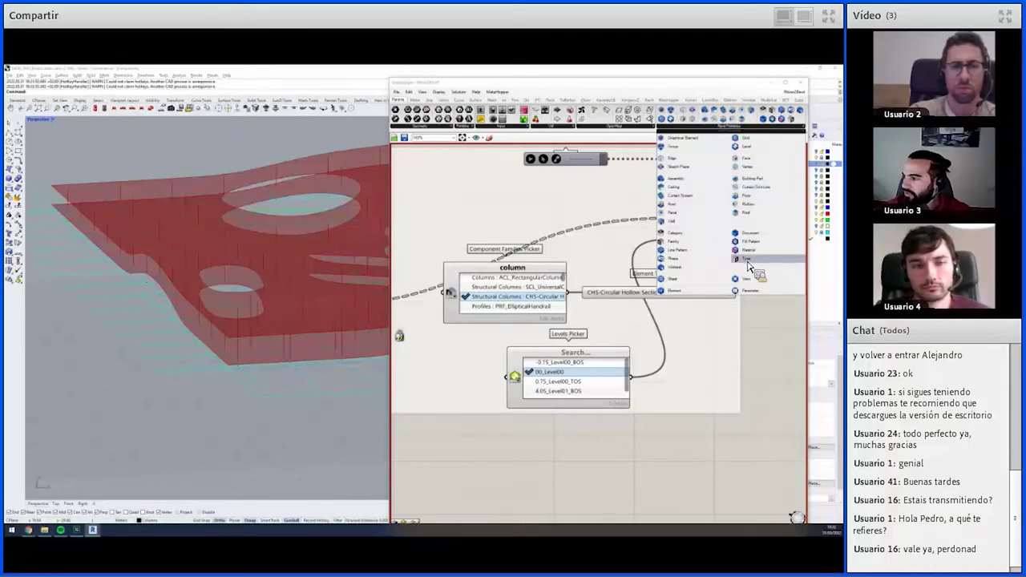
left_click_drag(748, 265, 499, 219)
right_click(507, 220)
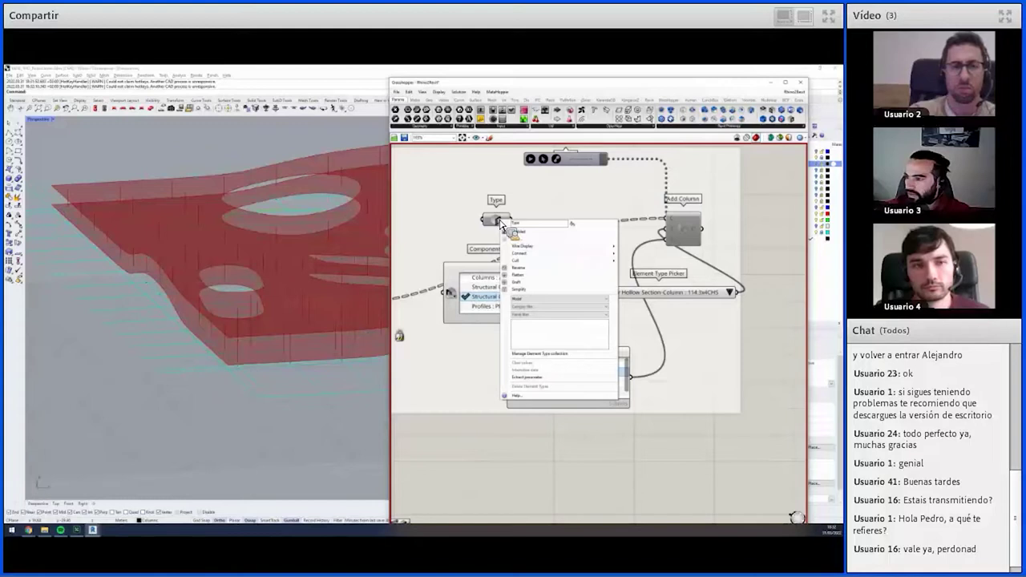
left_click(542, 299)
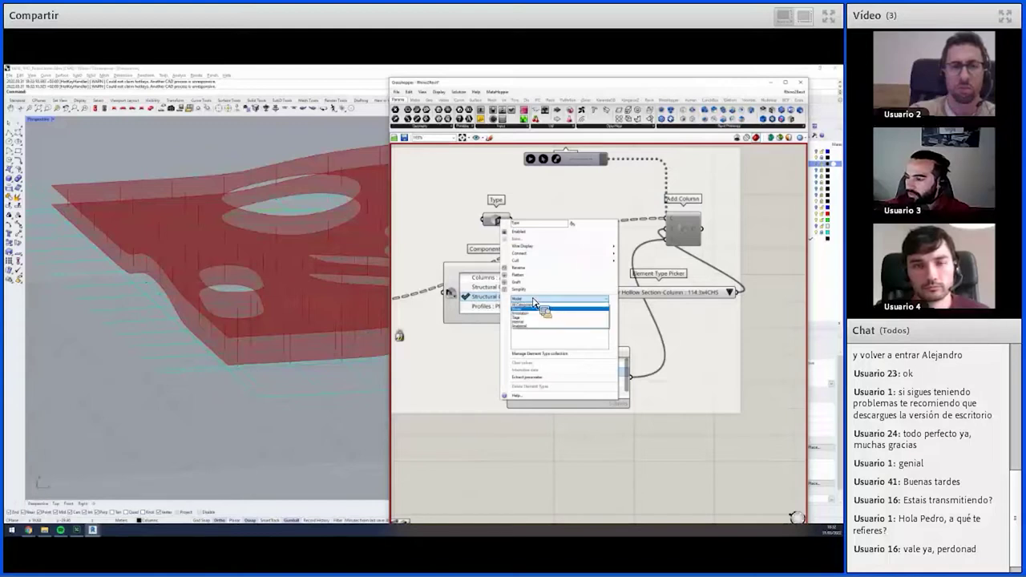
left_click(536, 309)
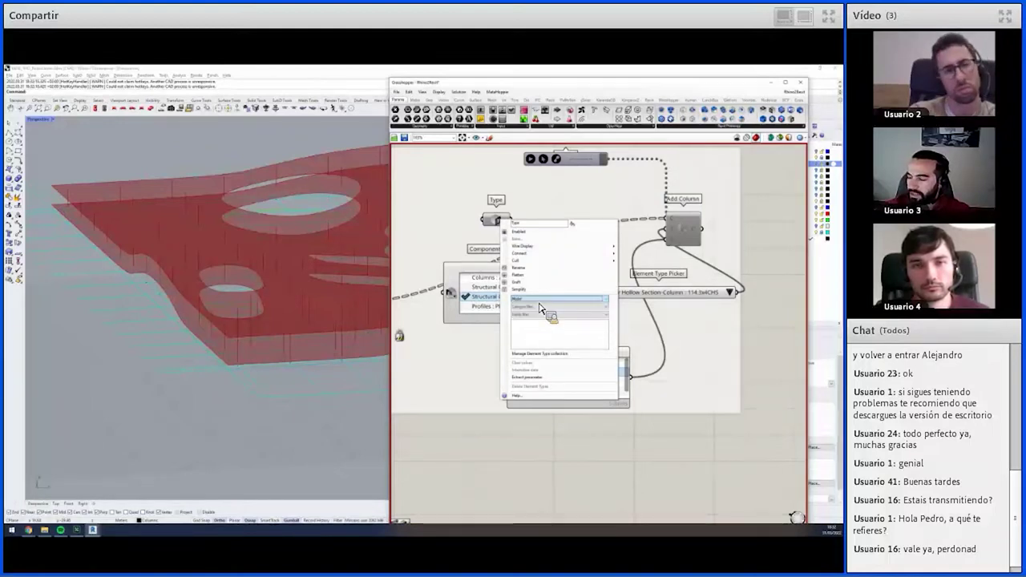
left_click(538, 308)
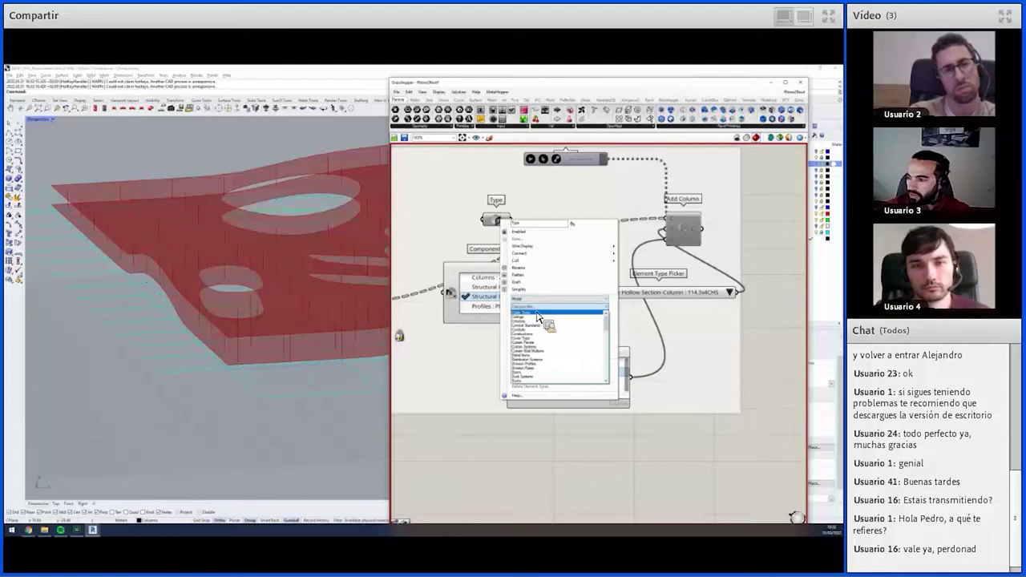
scroll(538, 329, "down", 3)
scroll(541, 334, "down", 2)
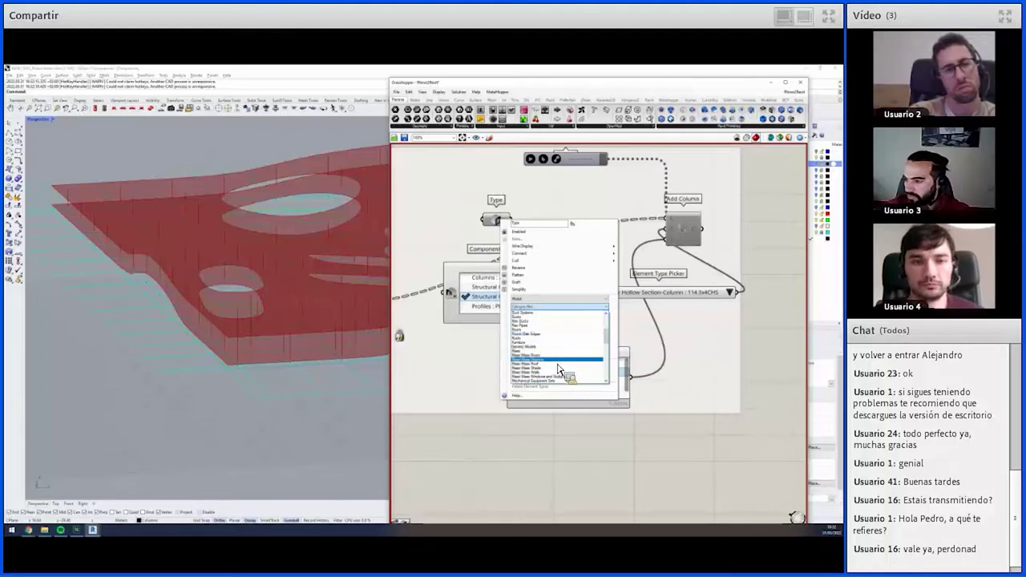
scroll(560, 370, "down", 5)
left_click(559, 379)
- Choose the CHS Circular Hollow Section-Column family and 114.3x4CHS type, then delete the Type component
left_click(529, 322)
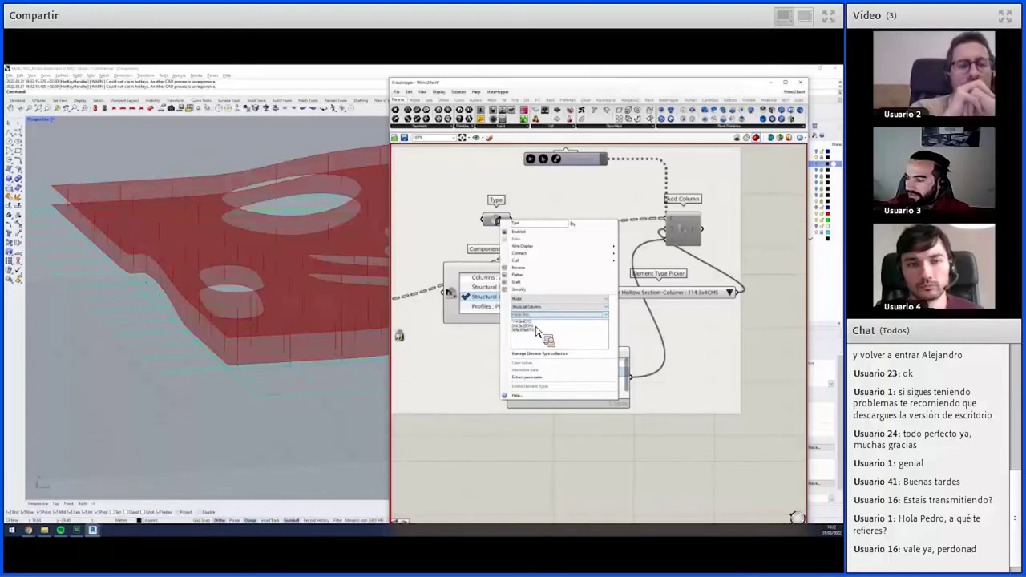
left_click_drag(540, 330, 543, 322)
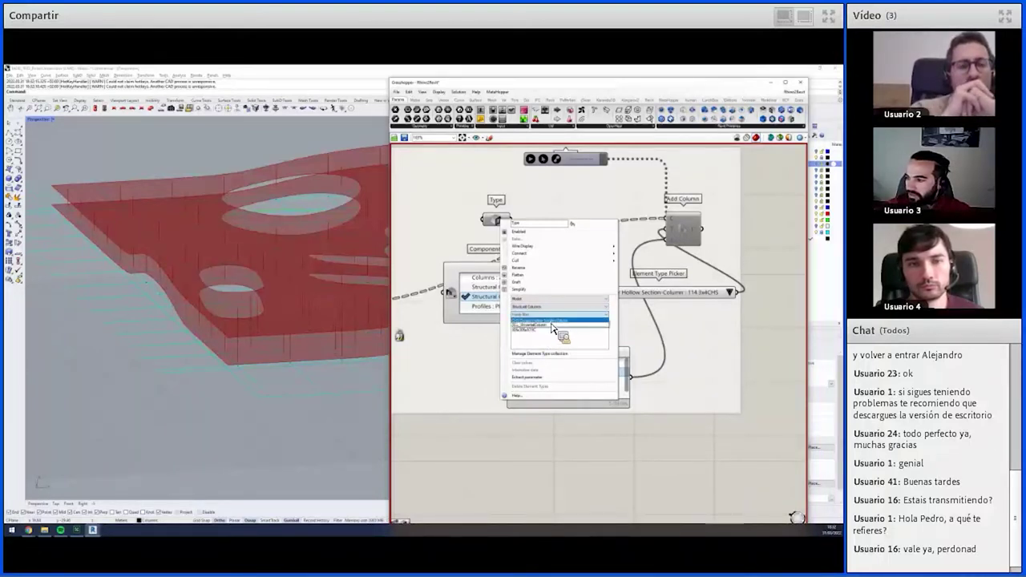
left_click(542, 323)
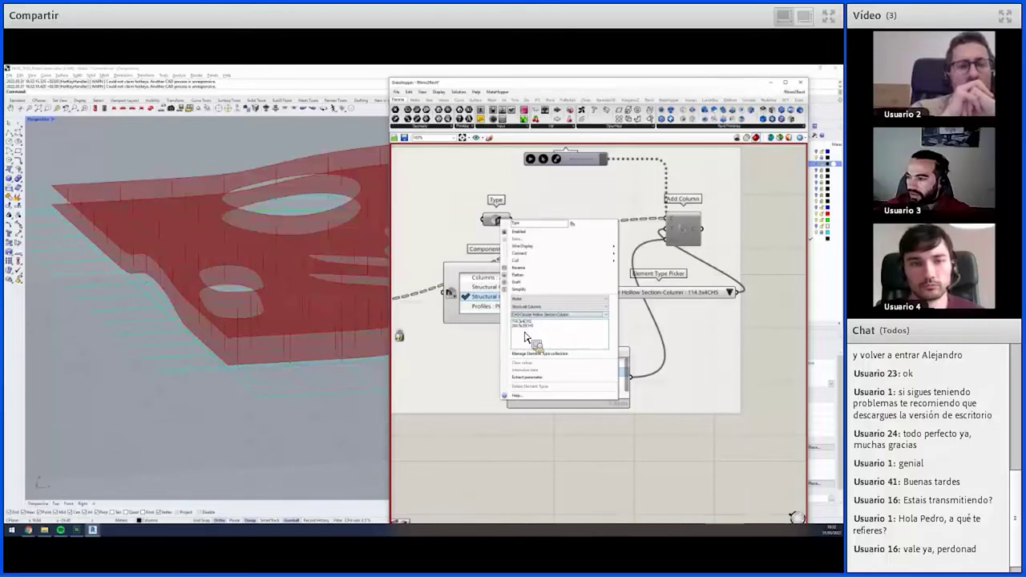
left_click(530, 325)
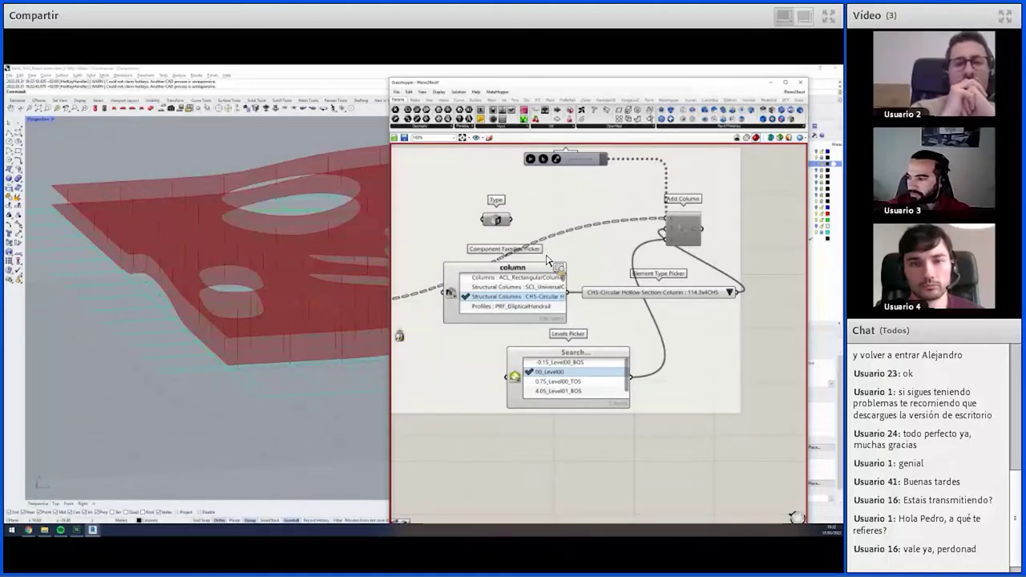
left_click(505, 226)
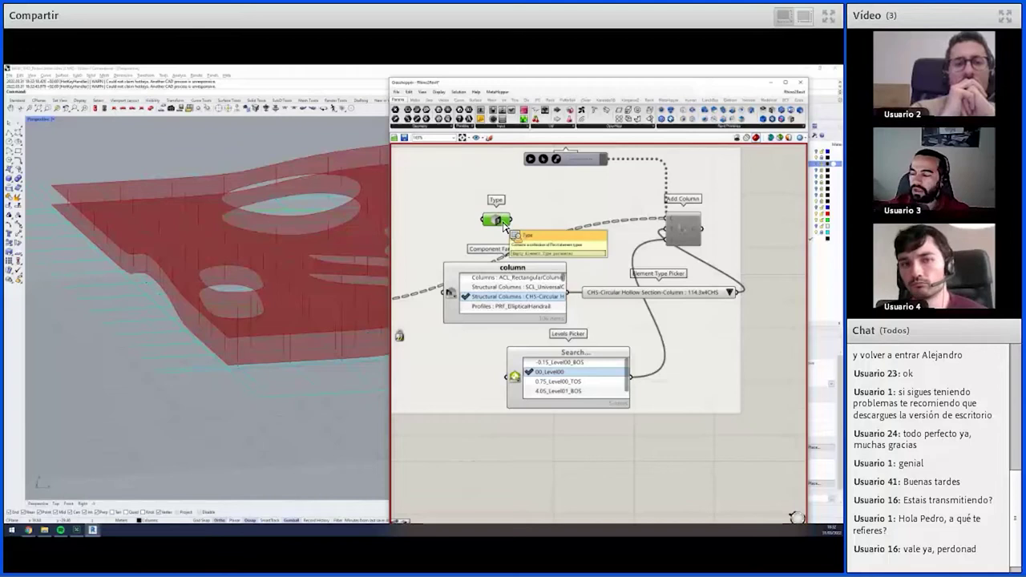
key("Delete")
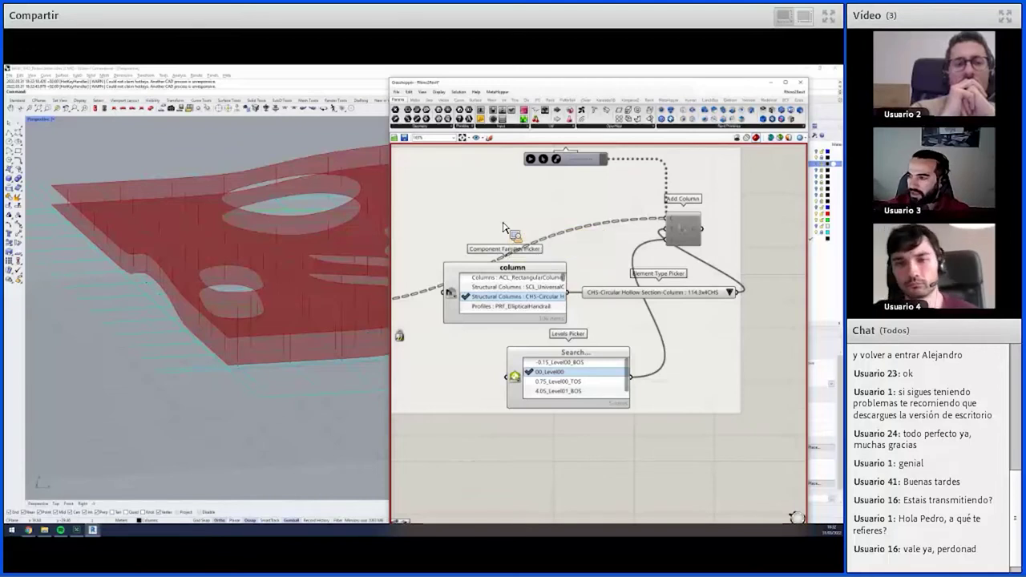
right_click_drag(571, 159, 559, 198)
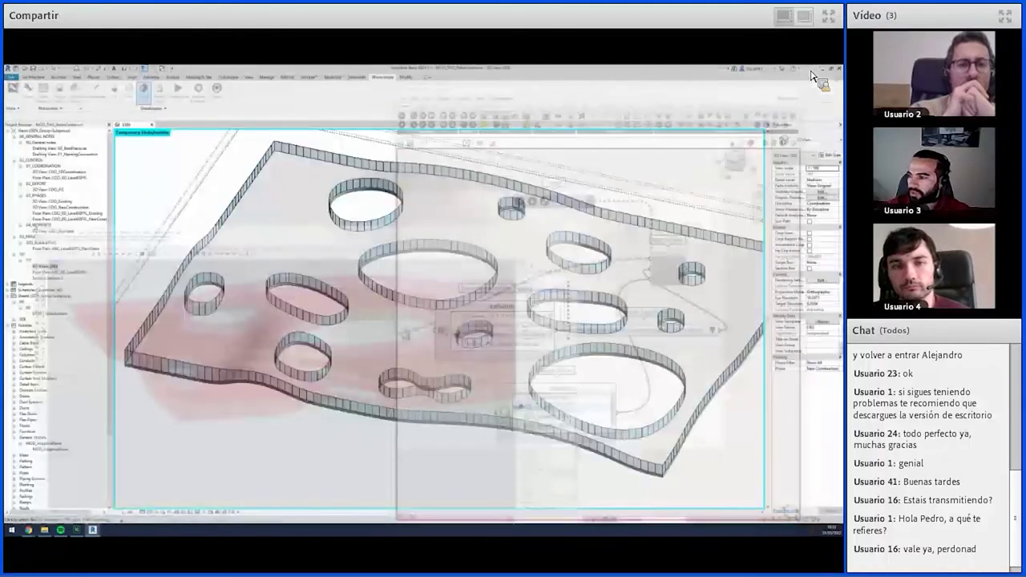
- Recompute Add Column to create the CHS columns in Revit
left_click(810, 71)
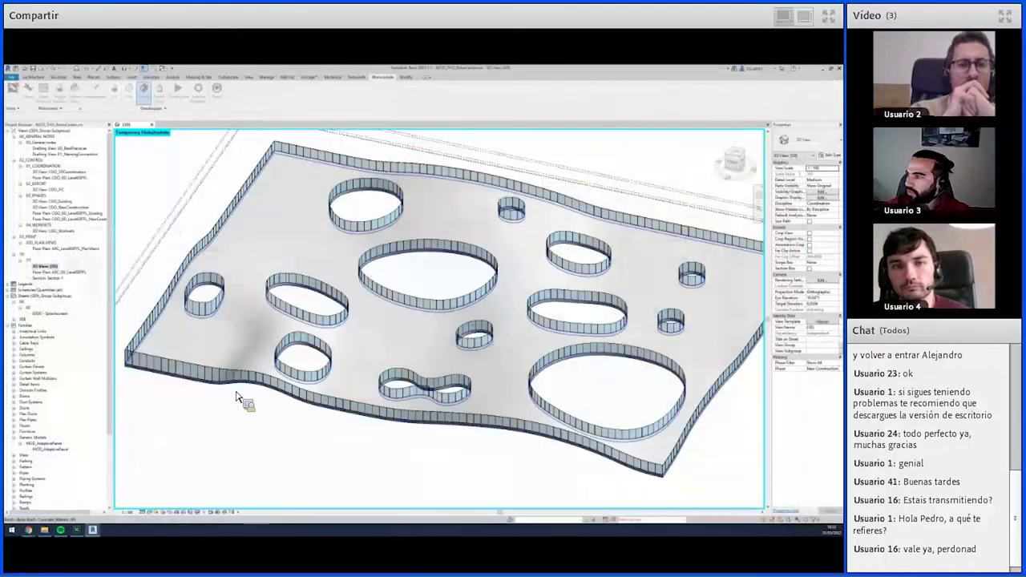
left_click(94, 528)
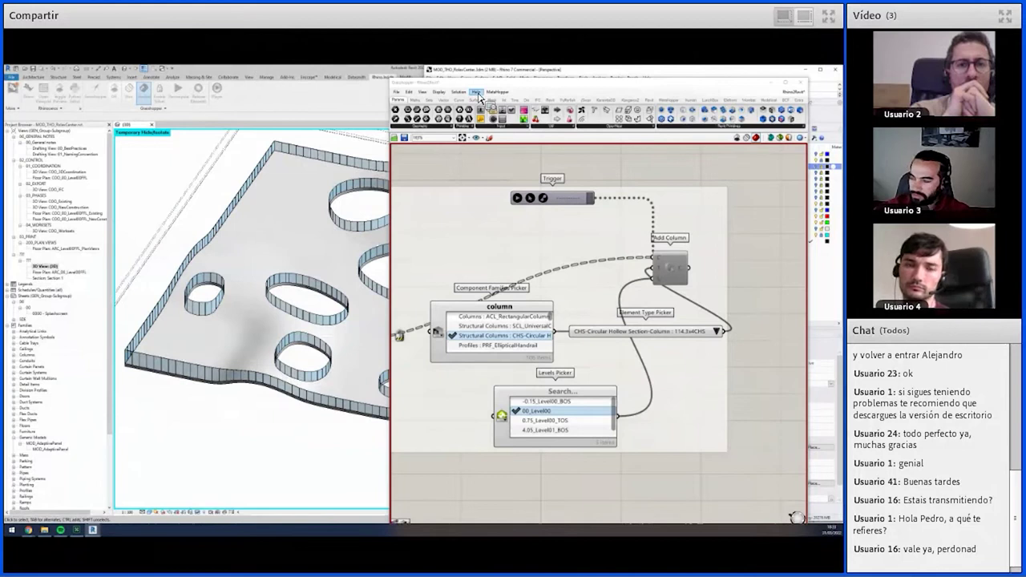
left_click_drag(483, 82, 504, 80)
scroll(593, 197, "down", 1)
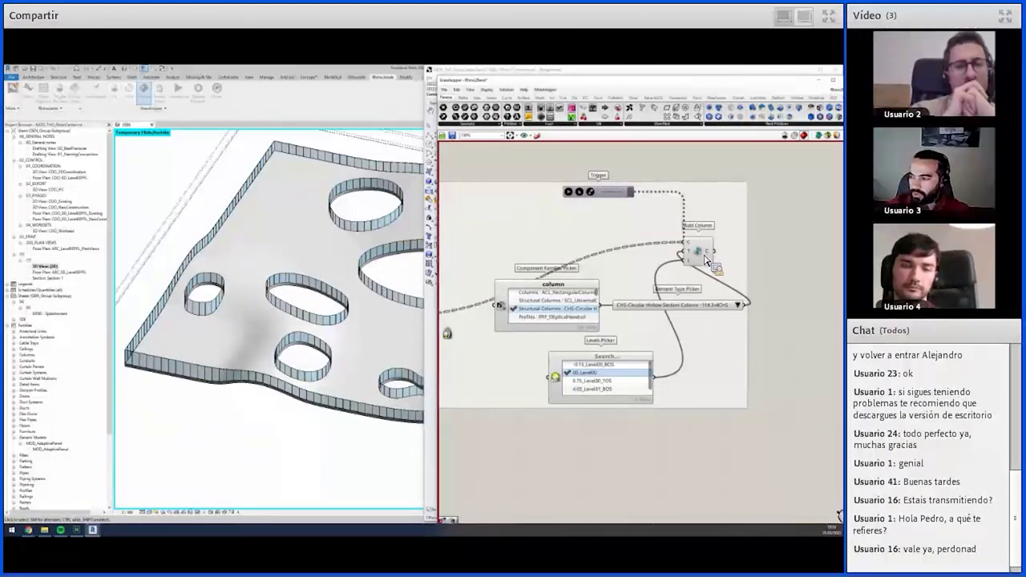
right_click(768, 282)
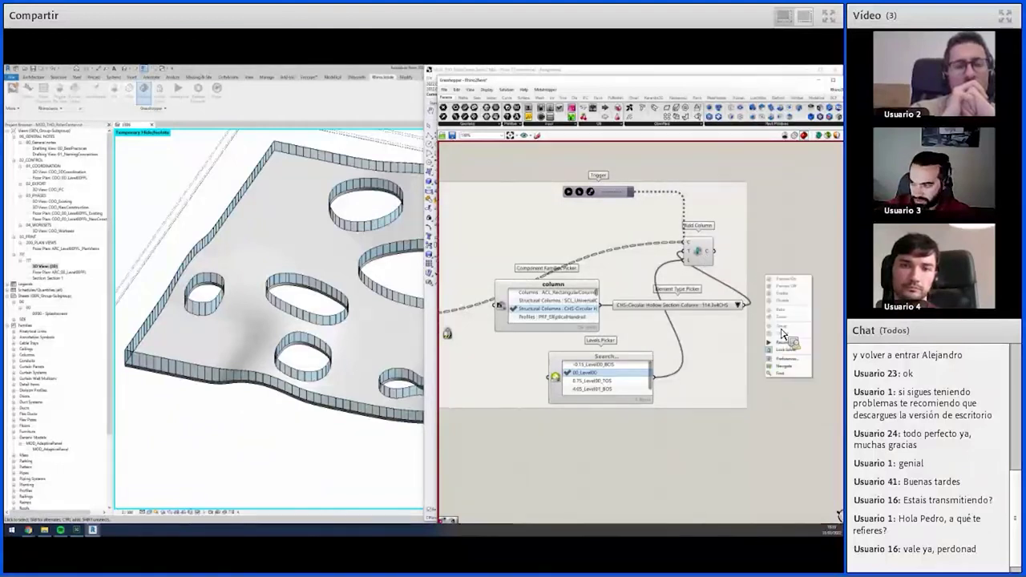
left_click(785, 343)
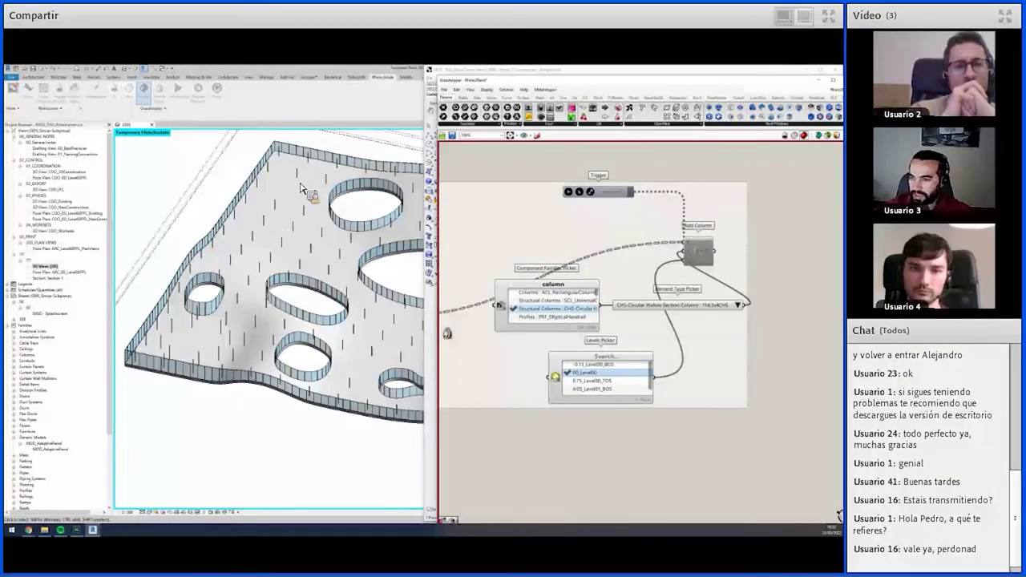
- Orbit and zoom the Revit 3D view to inspect a new column under the slab
mouse_move(337, 229)
middle_mouse_down("shift")
mouse_move(268, 245)
mouse_move(263, 260)
middle_mouse_up("shift")
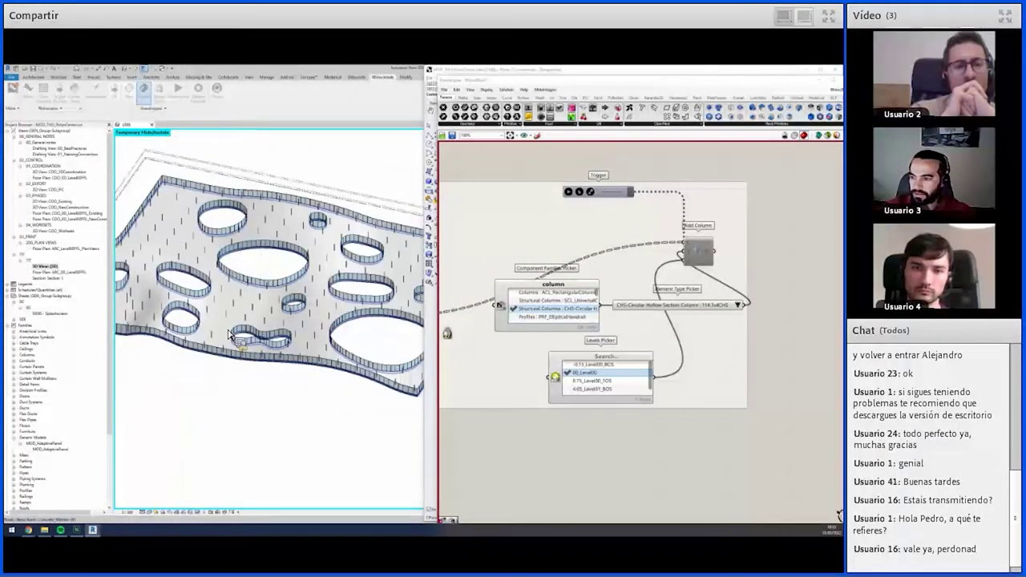
scroll(240, 333, "up", 3)
scroll(224, 294, "up", 2)
scroll(232, 290, "up", 3)
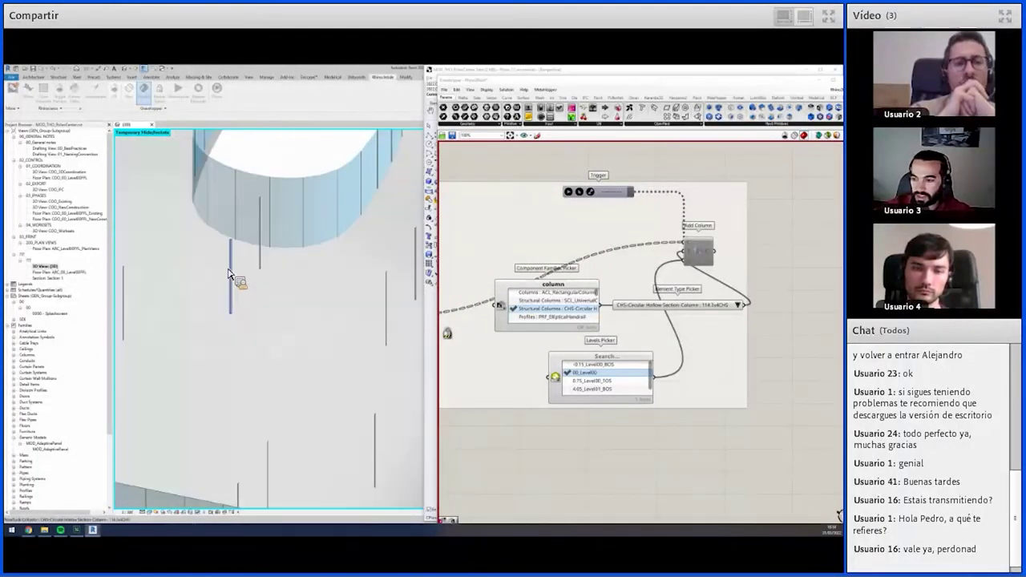
left_click(240, 273)
left_click(810, 75)
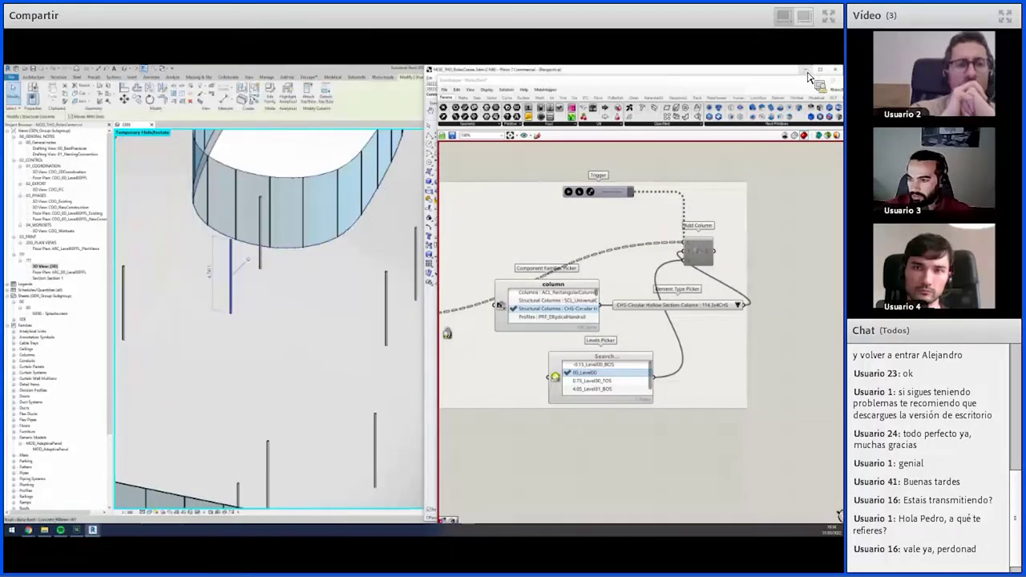
- Minimize Rhino to review the columns in Revit, then restore Rhino to the left half
left_click(818, 78)
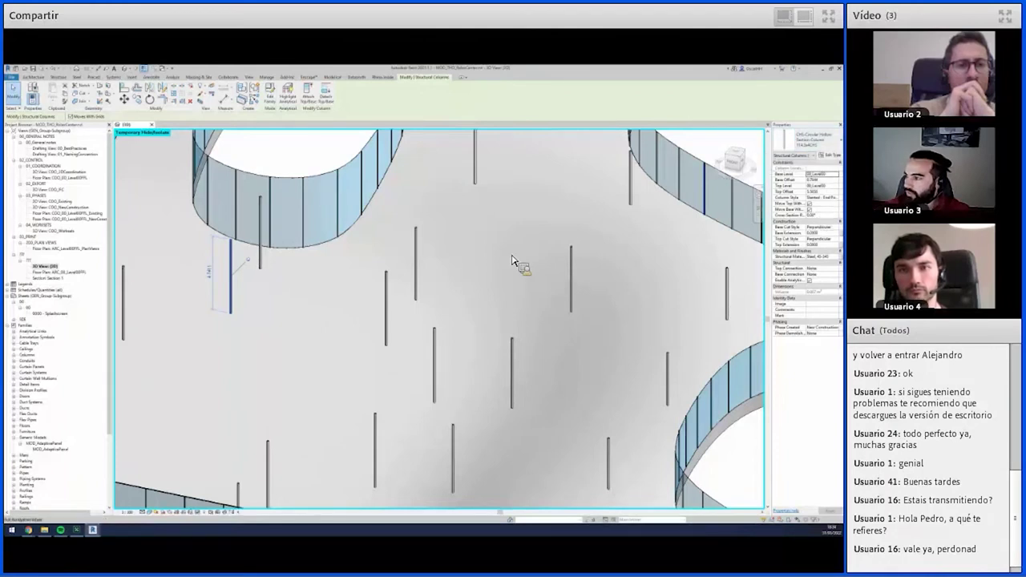
middle_click_drag(341, 285, 435, 297)
scroll(365, 312, "down", 2)
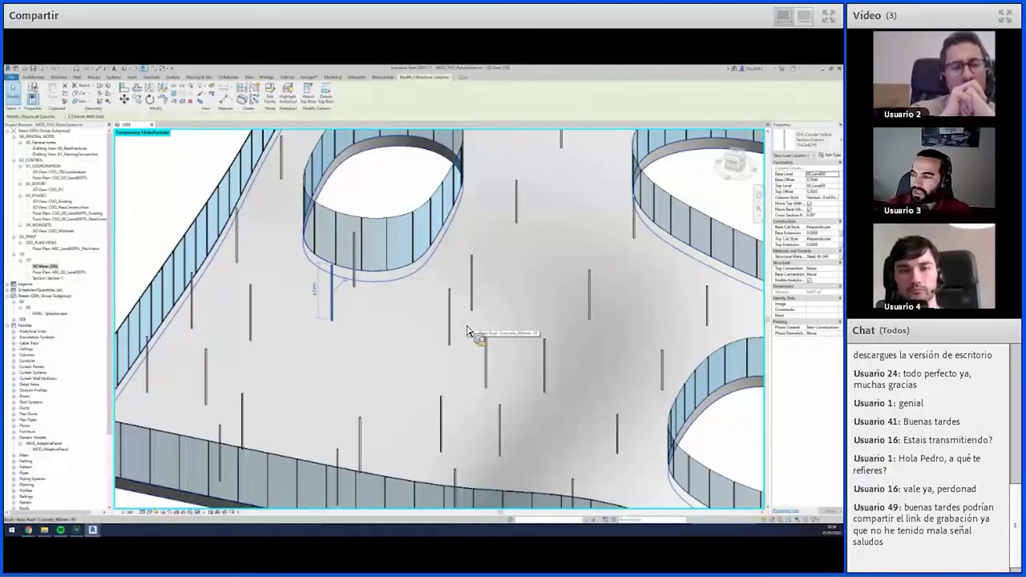
key("Escape")
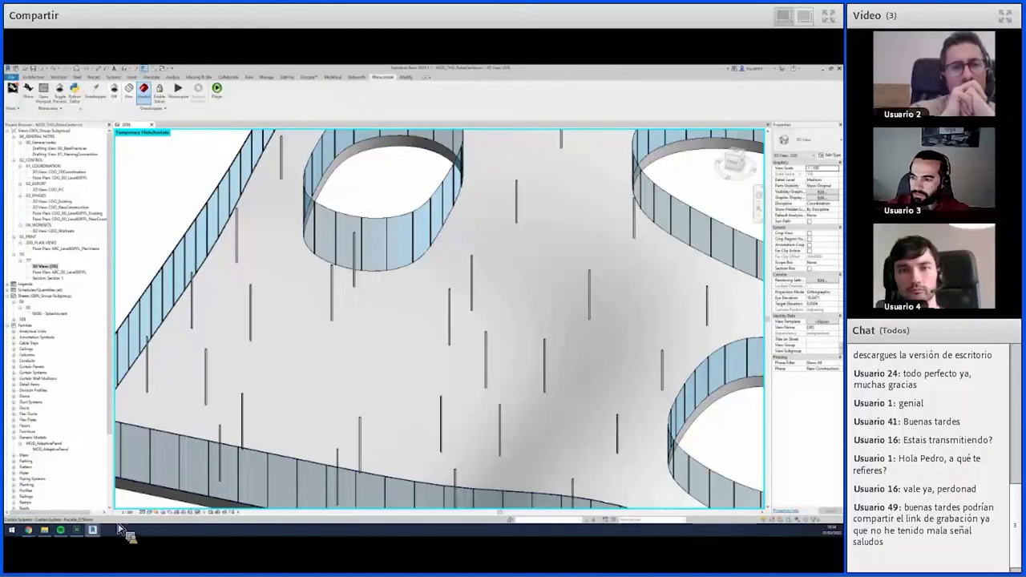
mouse_move(92, 531)
left_click(126, 504)
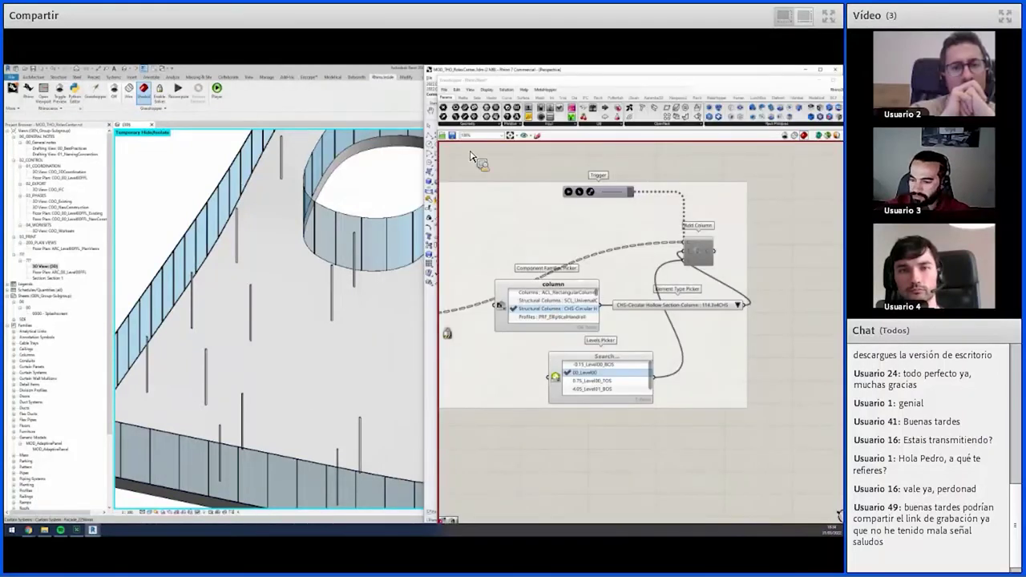
left_click_drag(473, 73, 120, 73)
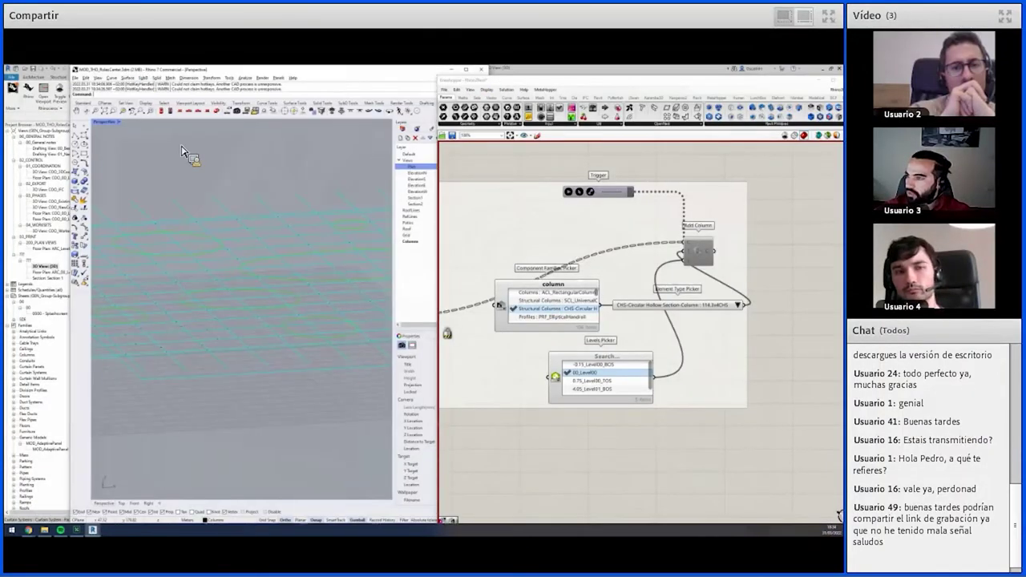
- Re-snap Rhino to the left half and switch Grasshopper to the perforated roof slab definition
key("super+Down")
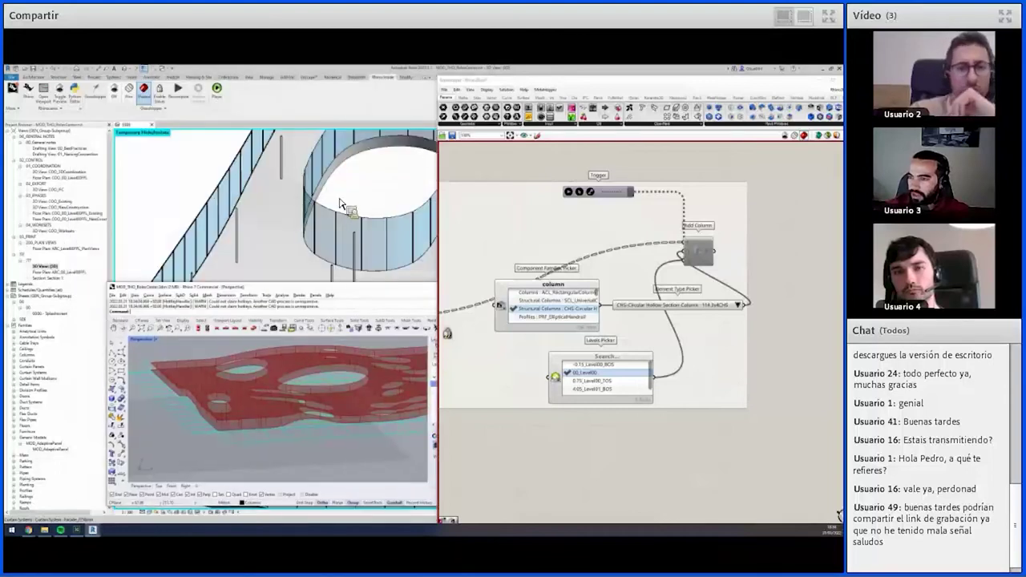
middle_click_drag(290, 230, 258, 256, "shift")
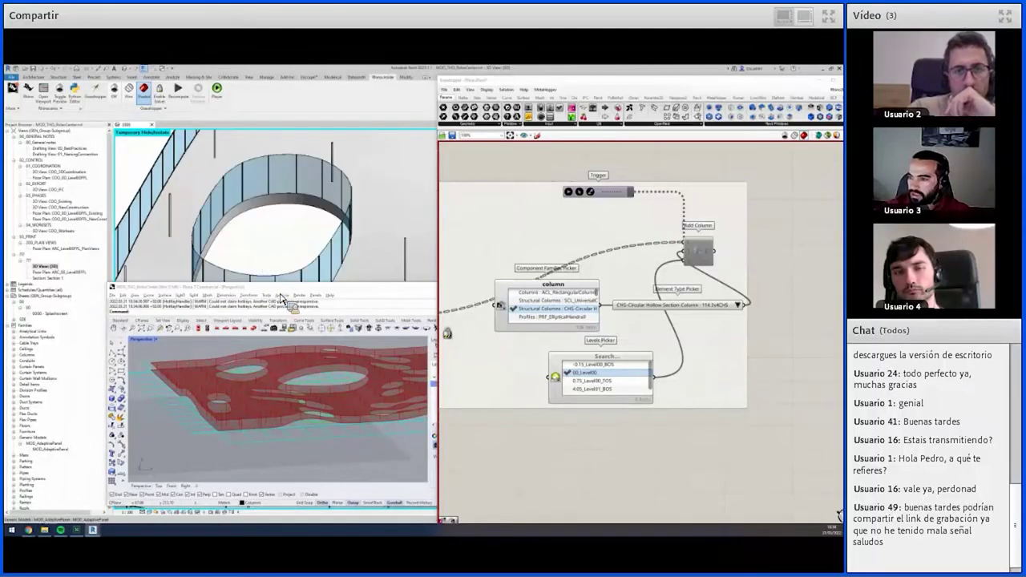
key("super+Up")
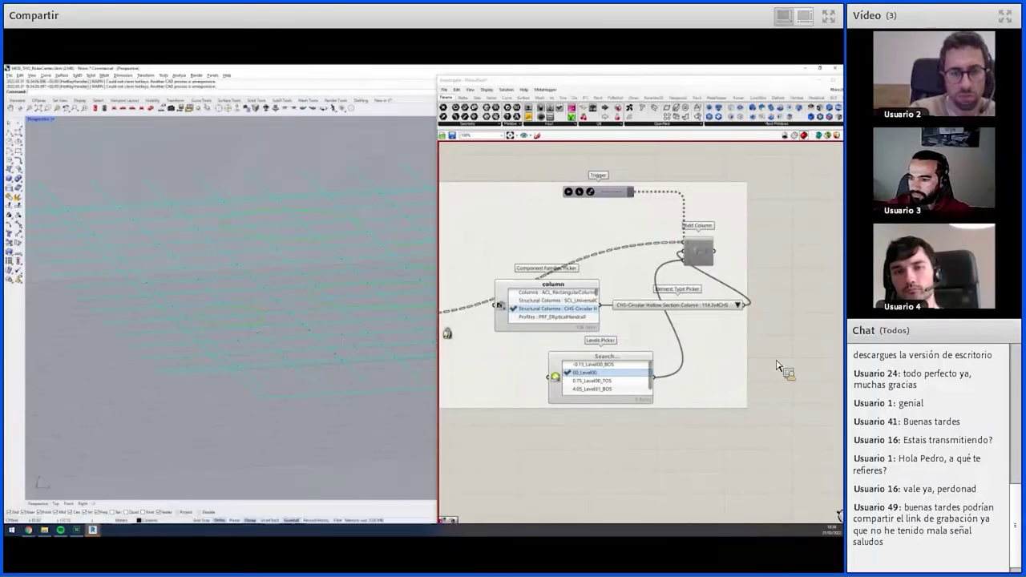
key("alt+Tab")
scroll(608, 328, "up", 3)
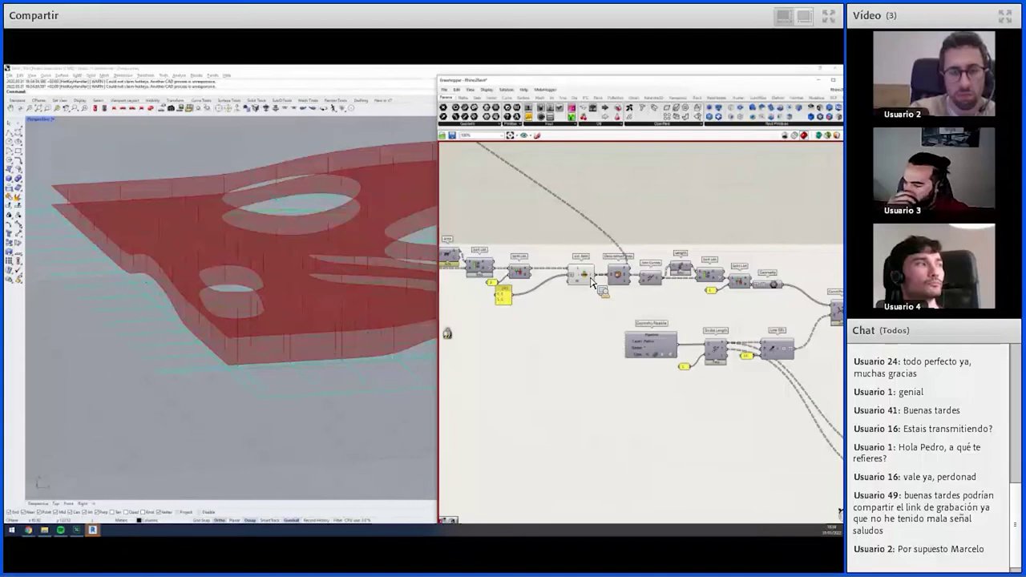
left_click(588, 280)
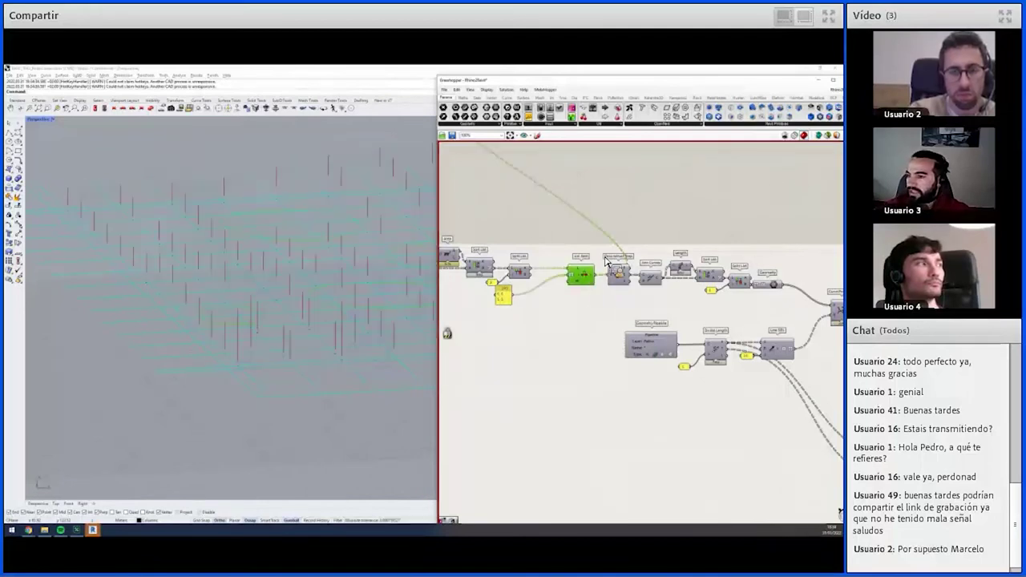
- Preview the Geometry output's vertical column lines and the opening-curve division points across the roof
scroll(633, 240, "up", 1)
scroll(641, 276, "up", 1)
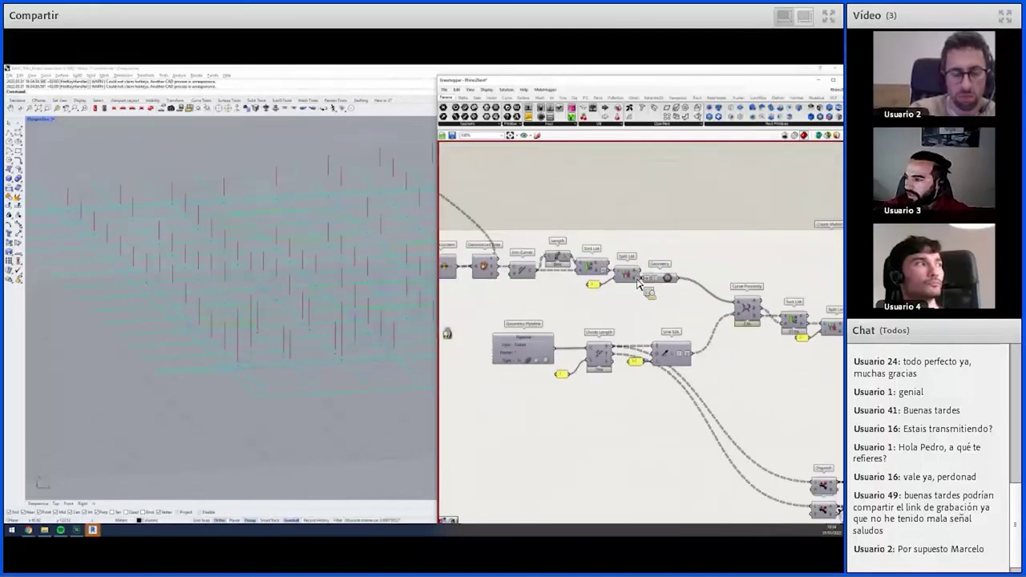
scroll(626, 290, "up", 1)
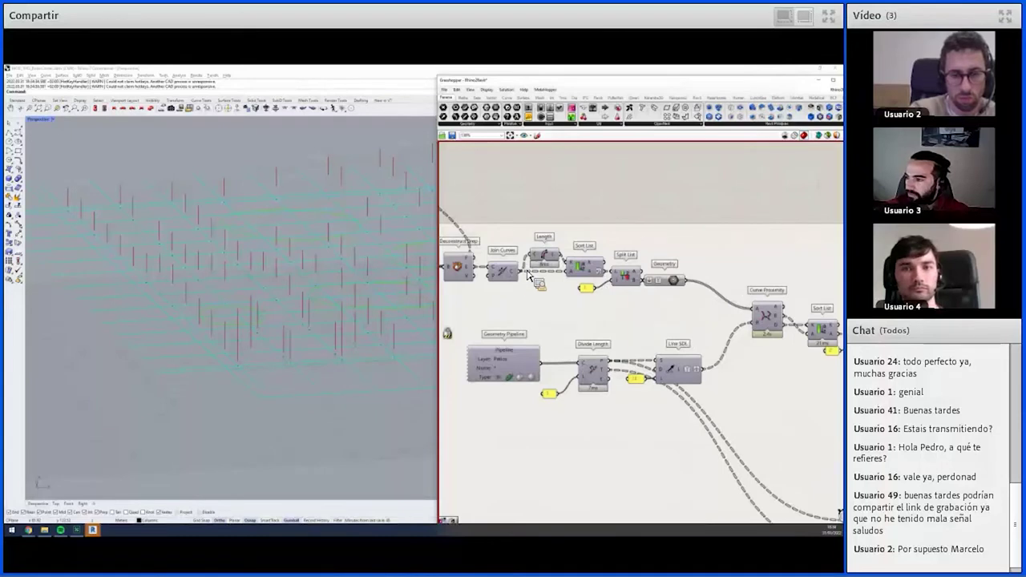
left_click(672, 280)
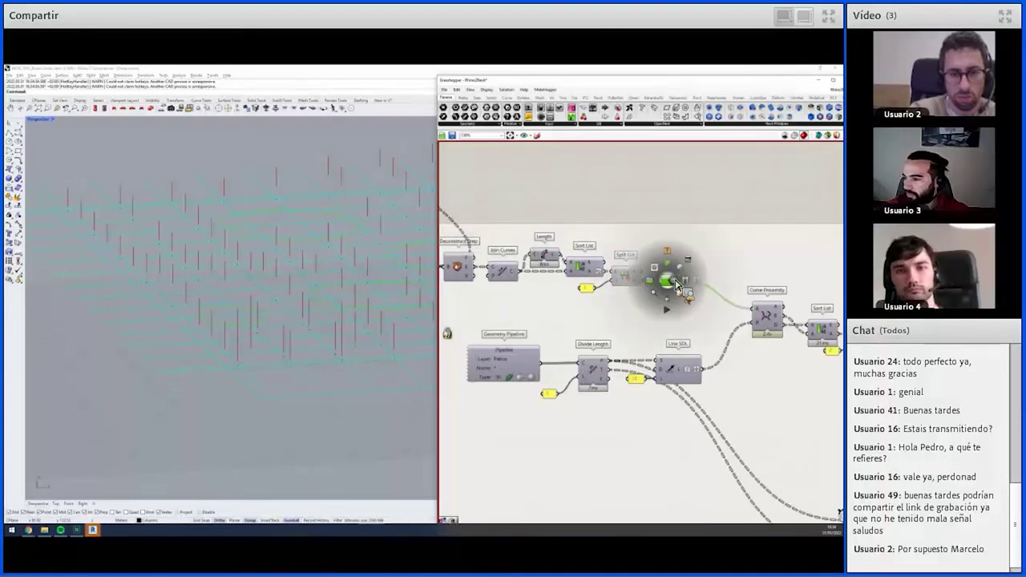
right_click_drag(241, 287, 287, 262)
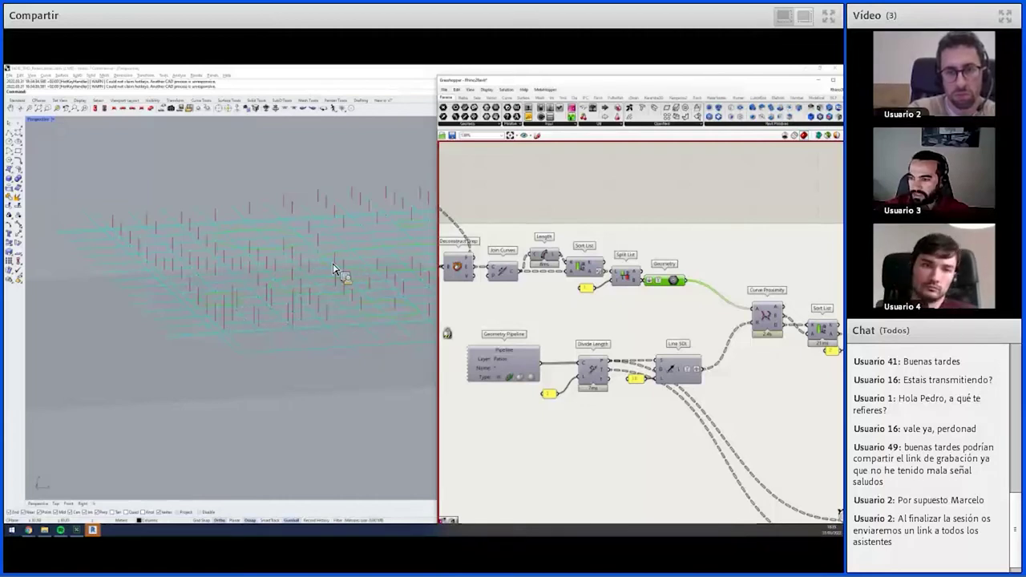
left_click(600, 369)
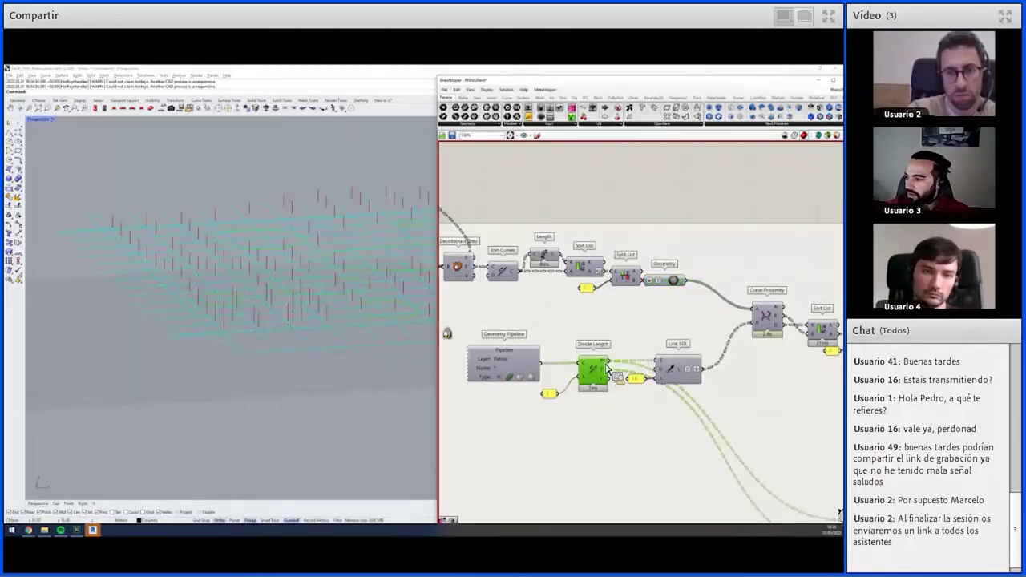
- View Rhino from above and preview the Divide Length points and Line SDL vertical mullion lines
right_click_drag(282, 313, 232, 347)
scroll(190, 375, "up", 2)
scroll(239, 377, "up", 2)
scroll(240, 380, "up", 2)
scroll(245, 380, "up", 2)
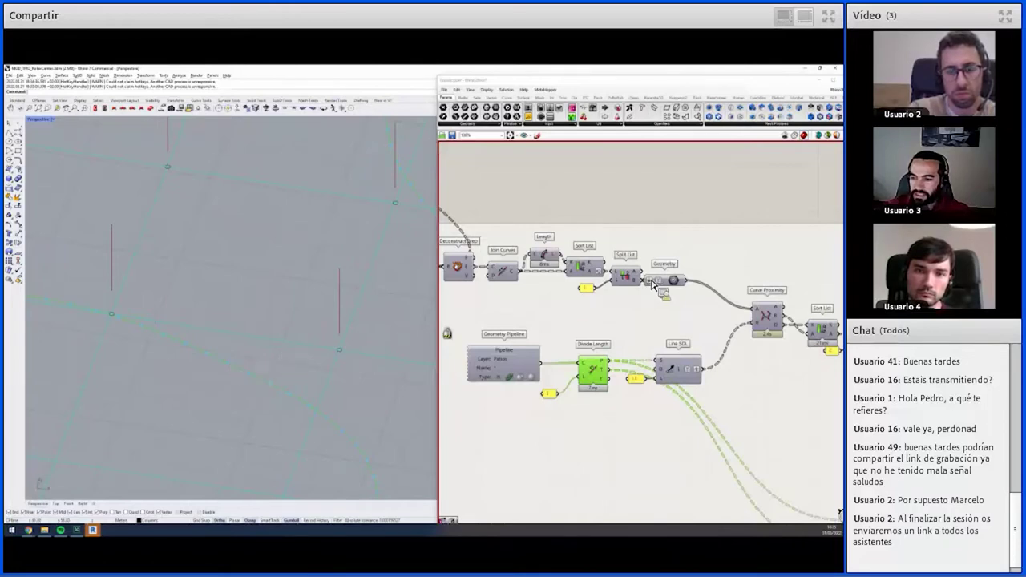
left_click_drag(653, 285, 660, 281)
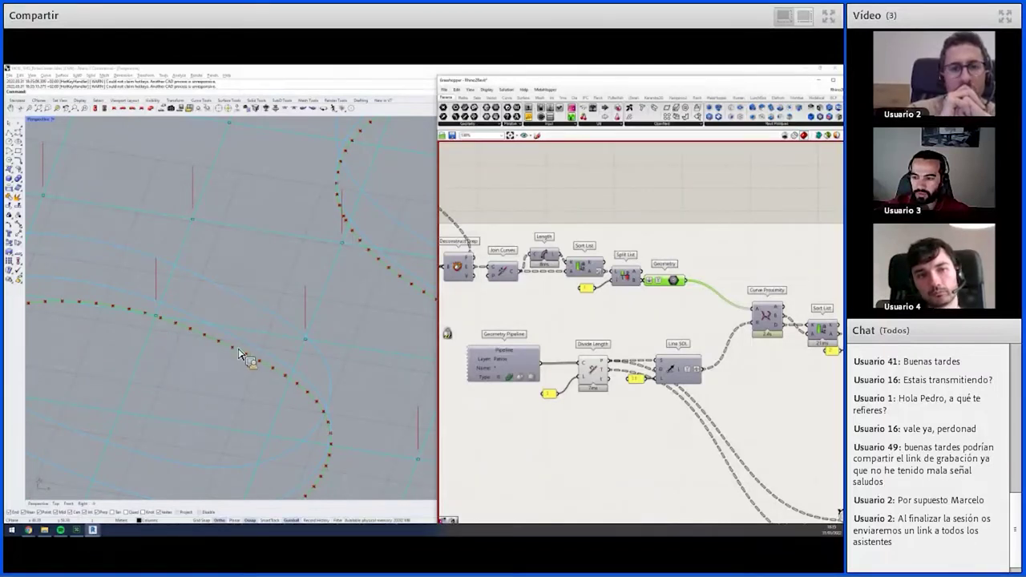
right_click_drag(631, 393, 607, 380)
scroll(630, 369, "down", 2)
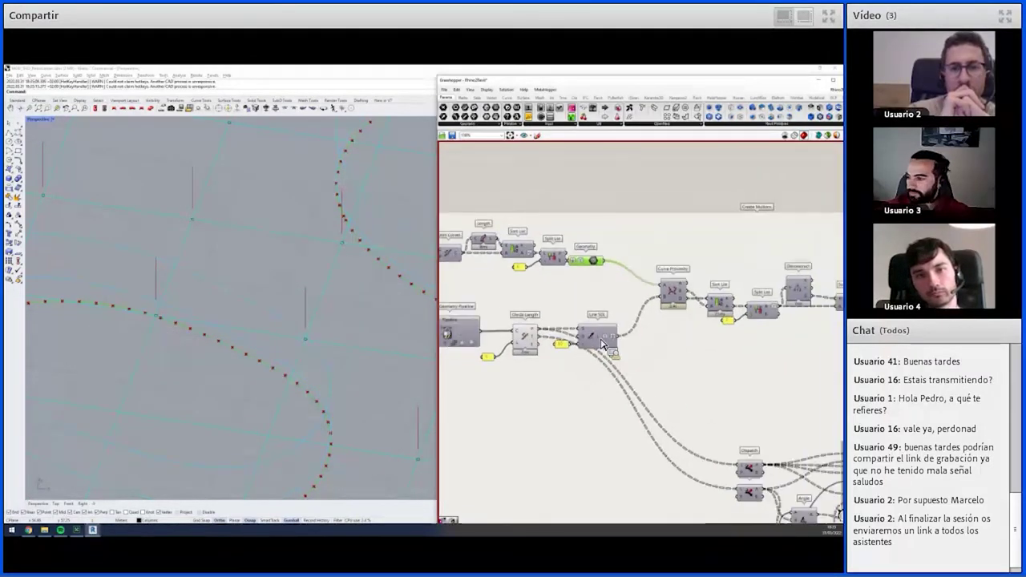
left_click(607, 329)
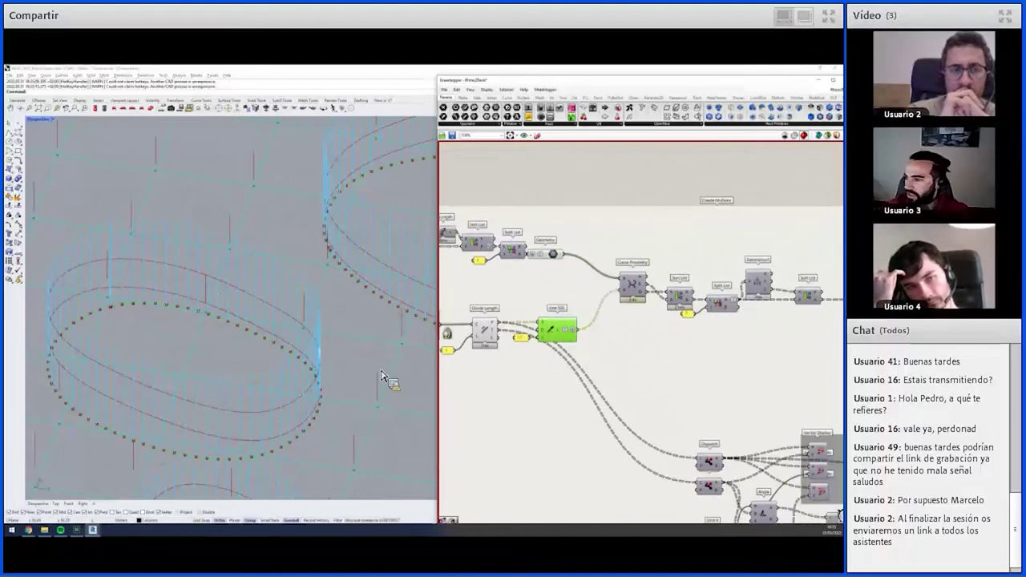
- Preview the Curve Frames along the openings and the following Sort List stage
right_click_drag(665, 298, 592, 296)
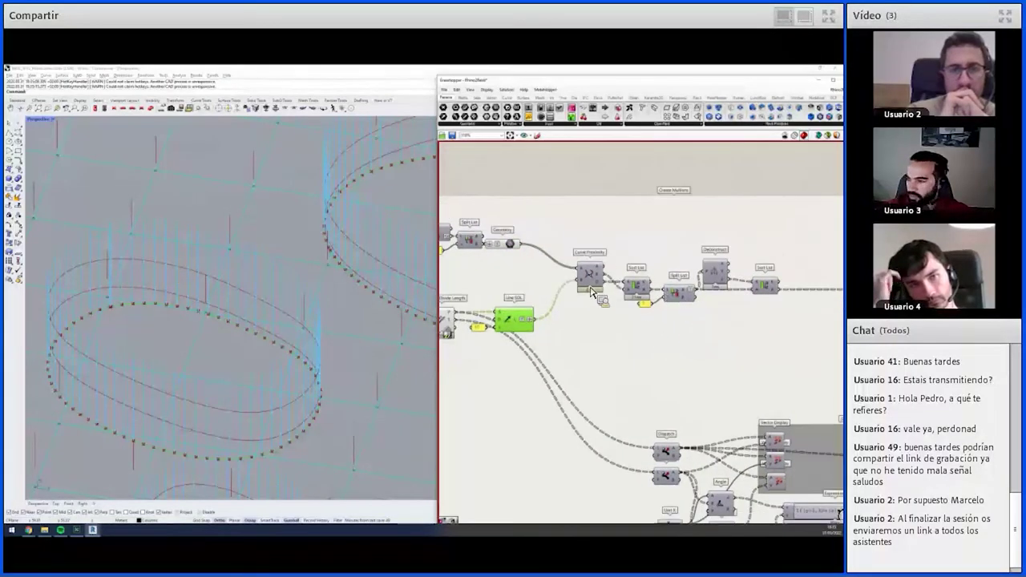
middle_click(539, 277)
left_click(539, 277)
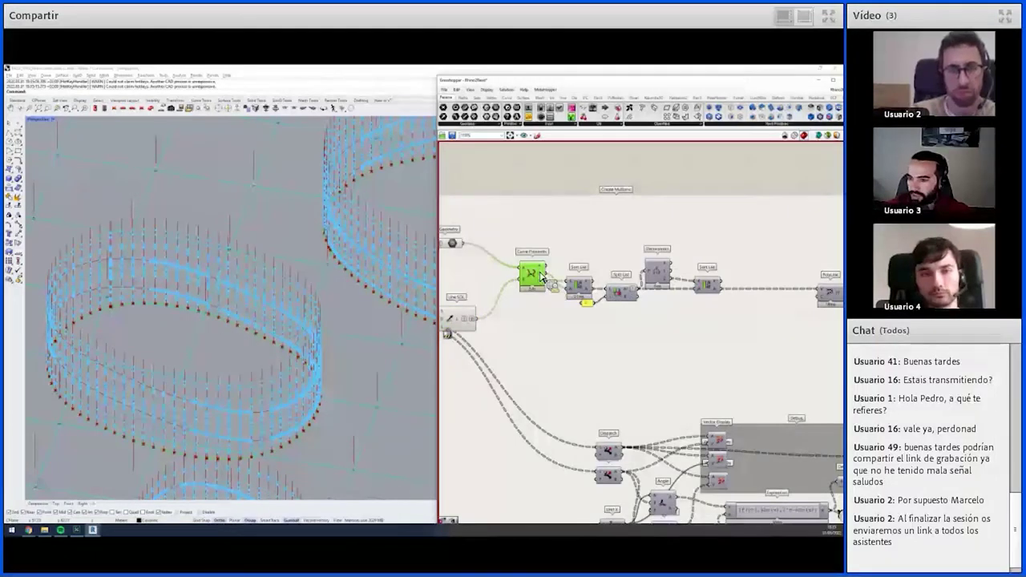
middle_click(537, 278)
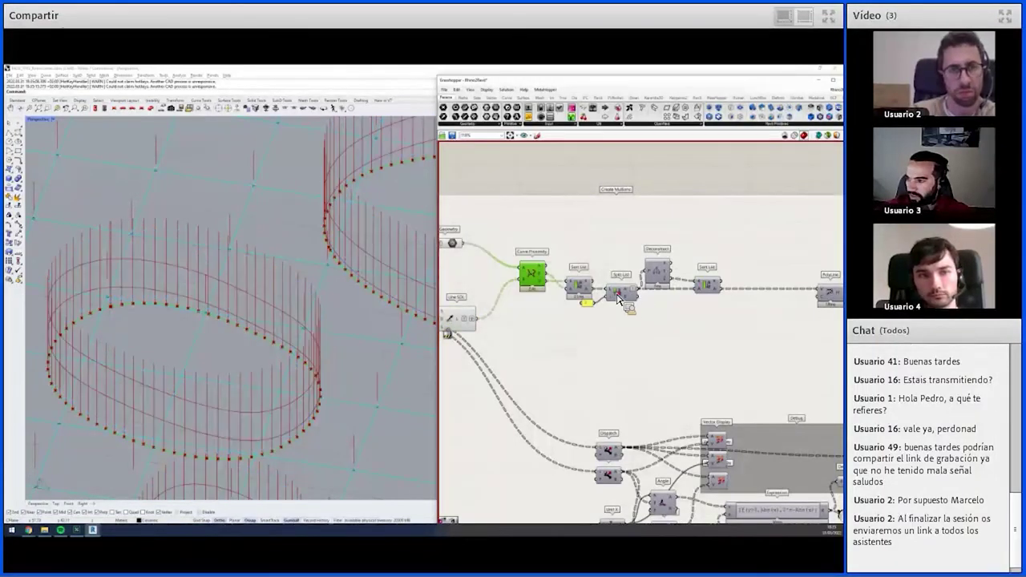
right_click_drag(775, 301, 663, 291)
middle_click(598, 275)
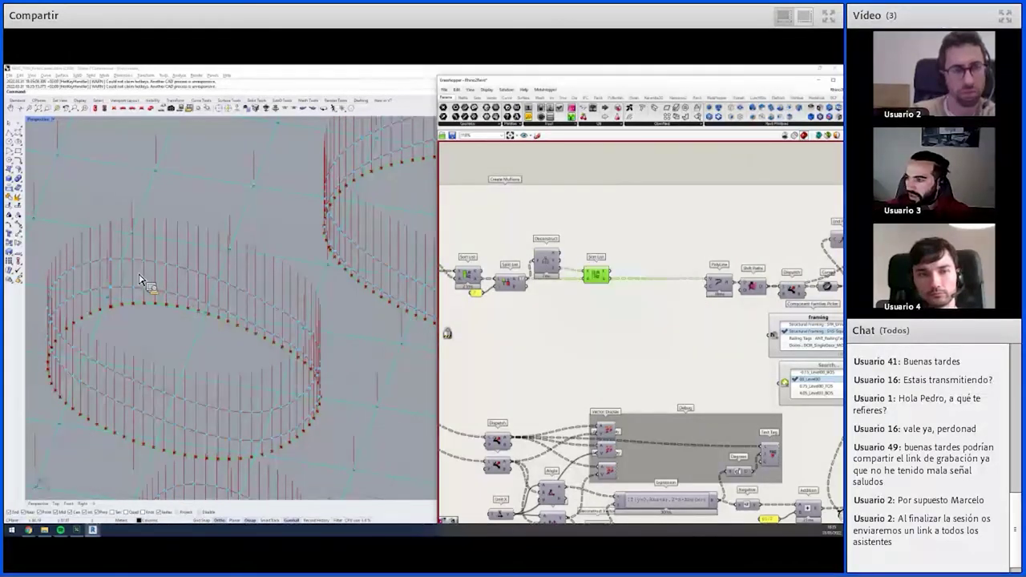
- Preview the mullion PolyLine output in the Rhino viewport
key("space")
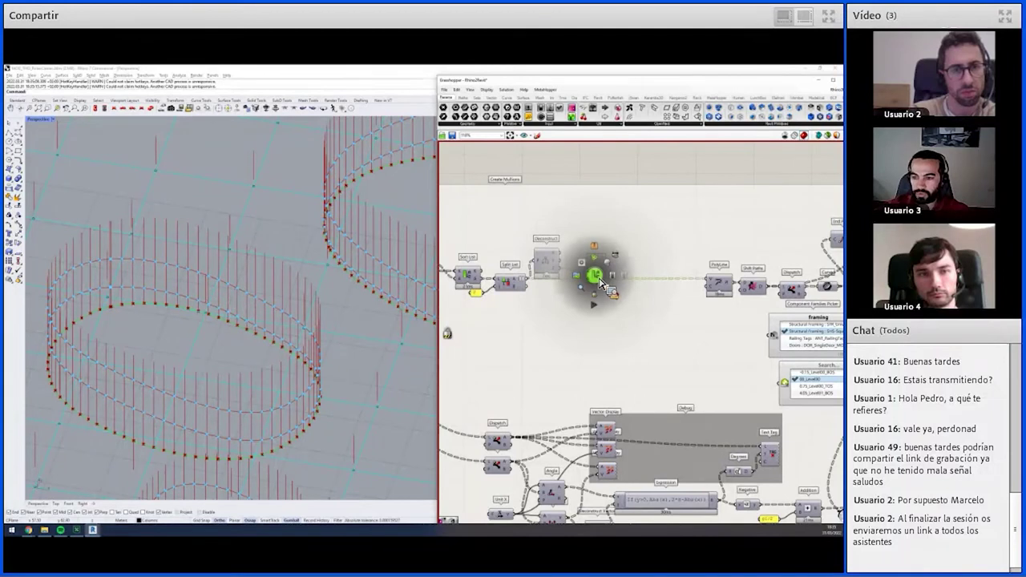
scroll(503, 278, "down", 2)
key("space")
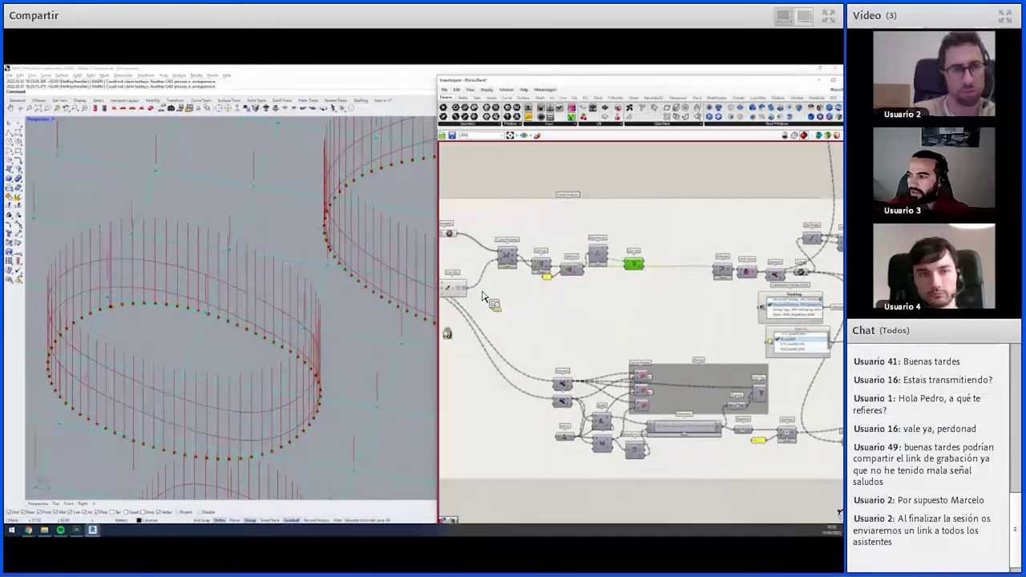
scroll(641, 277, "up", 1)
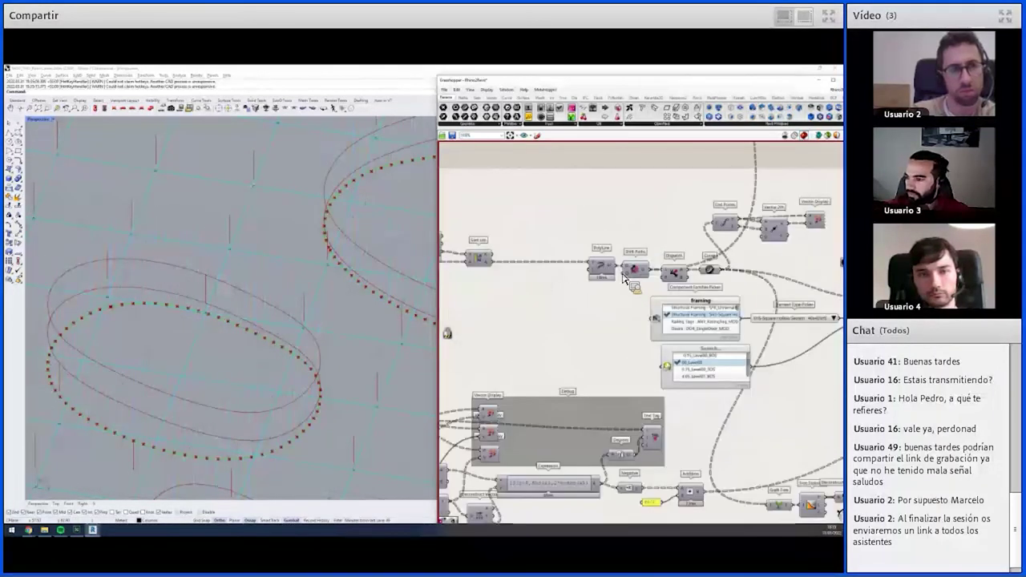
scroll(608, 272, "up", 1)
left_click(597, 267)
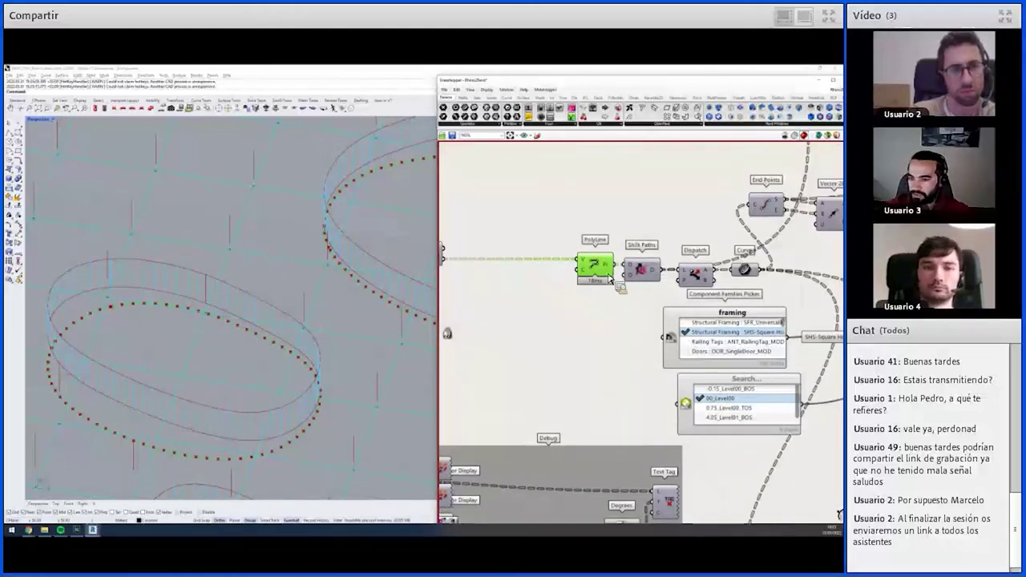
scroll(606, 277, "down", 1)
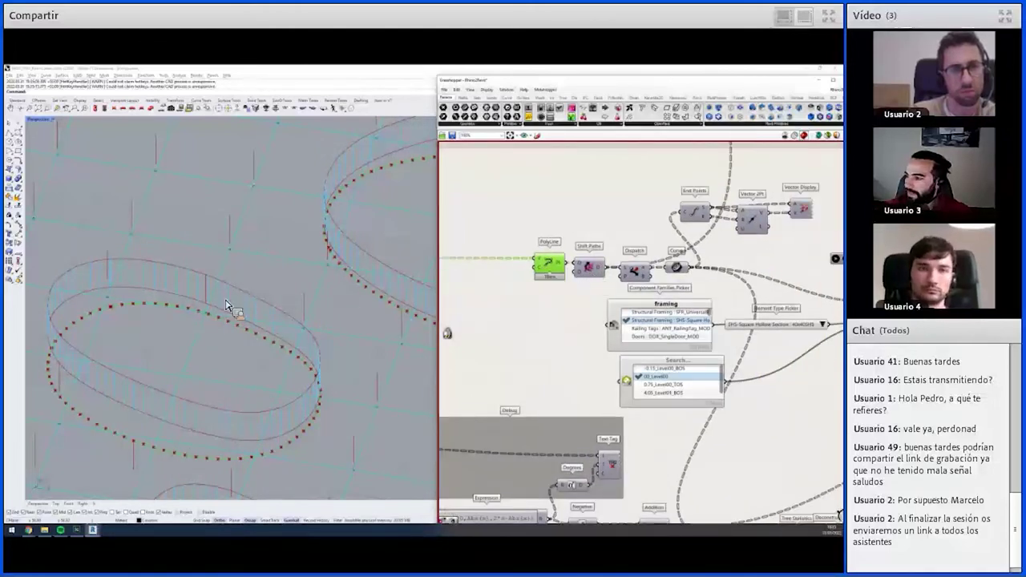
scroll(235, 324, "up", 3)
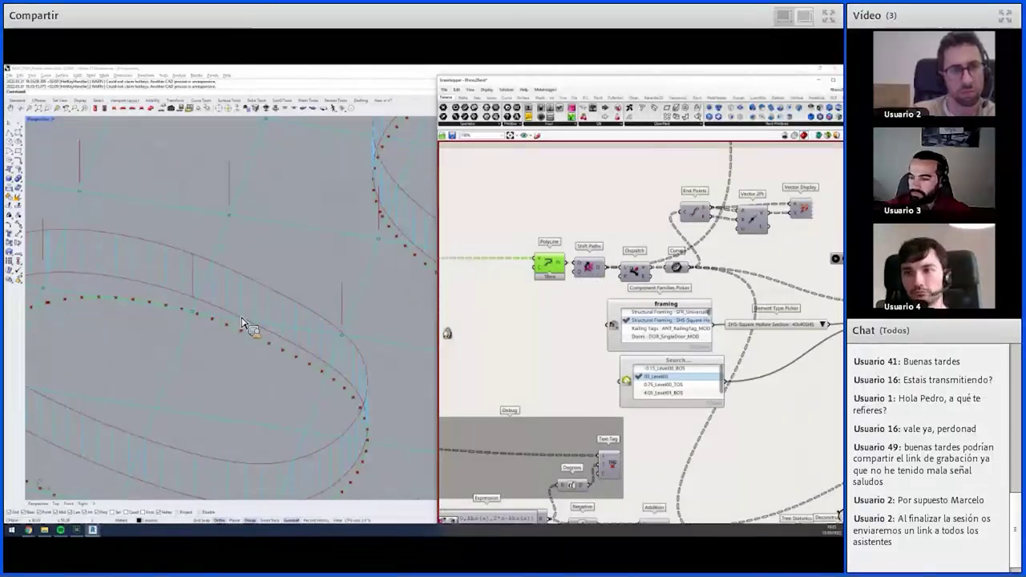
- Preview the Curve sent to Add Beam, with 40x40SHS framing on 00_Level00
left_click(682, 269)
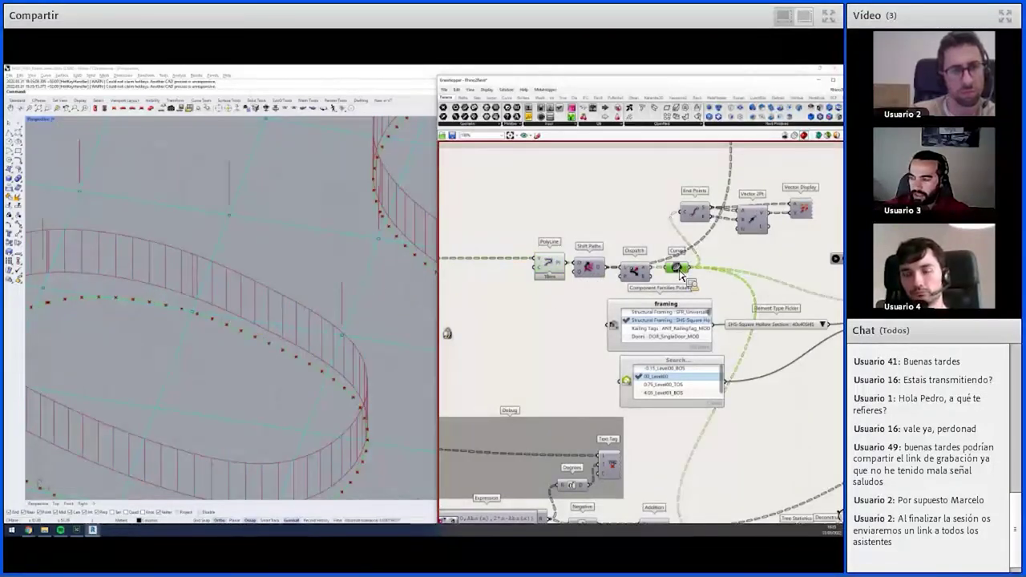
middle_click(691, 268)
scroll(265, 300, "down", 3)
scroll(265, 313, "up", 3)
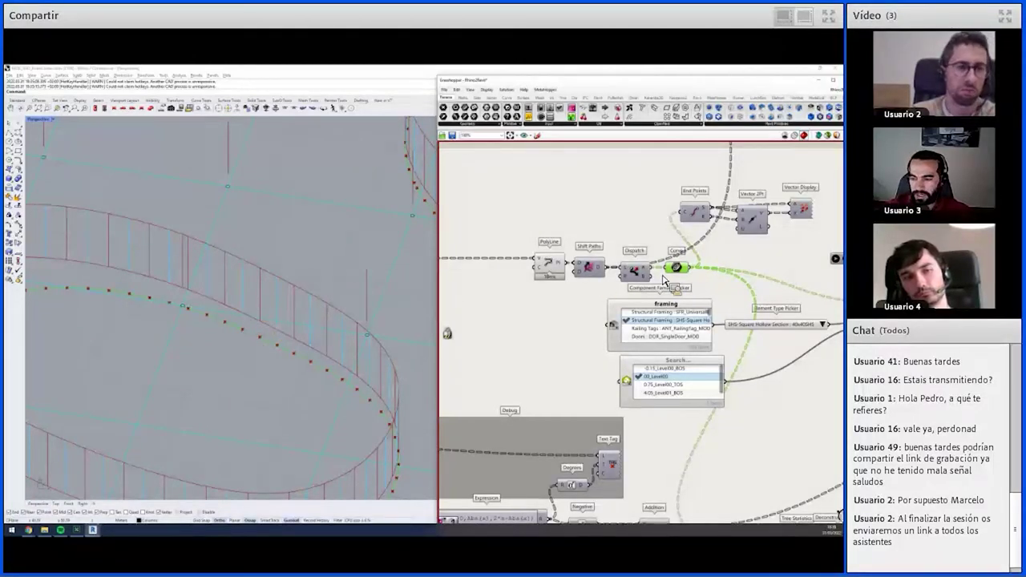
left_click(549, 265)
middle_click(551, 255)
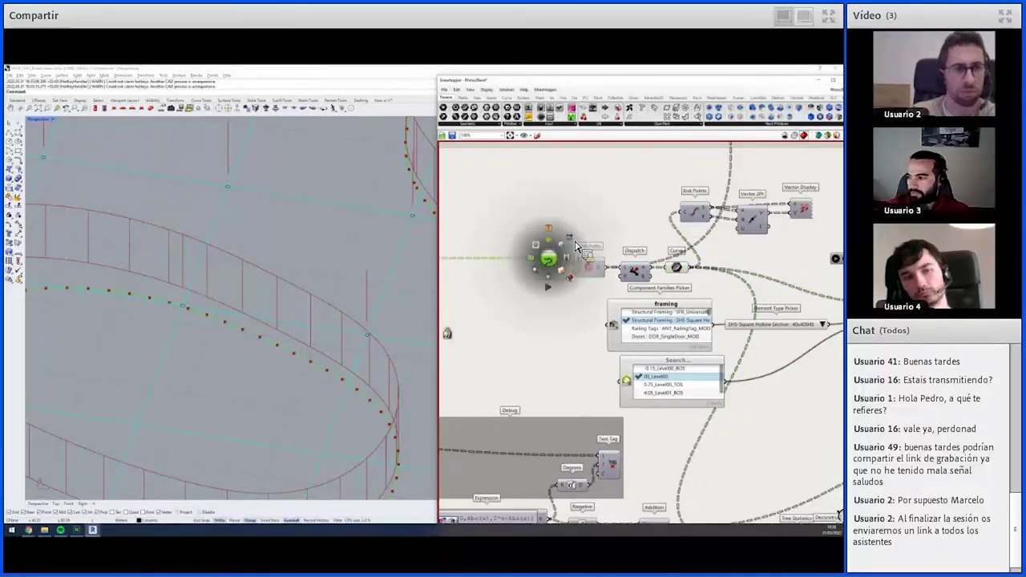
scroll(680, 268, "down", 3)
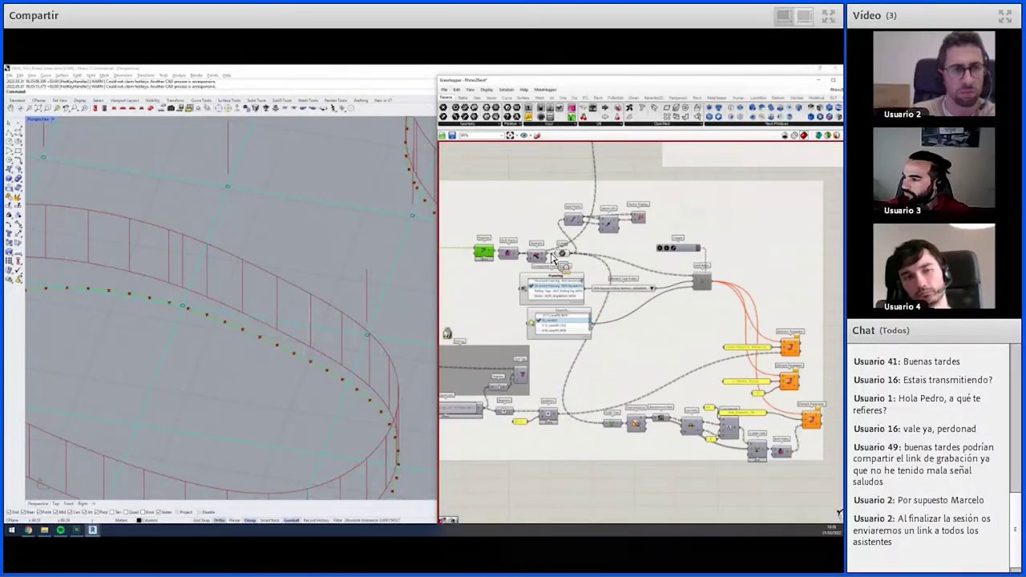
scroll(679, 285, "up", 3)
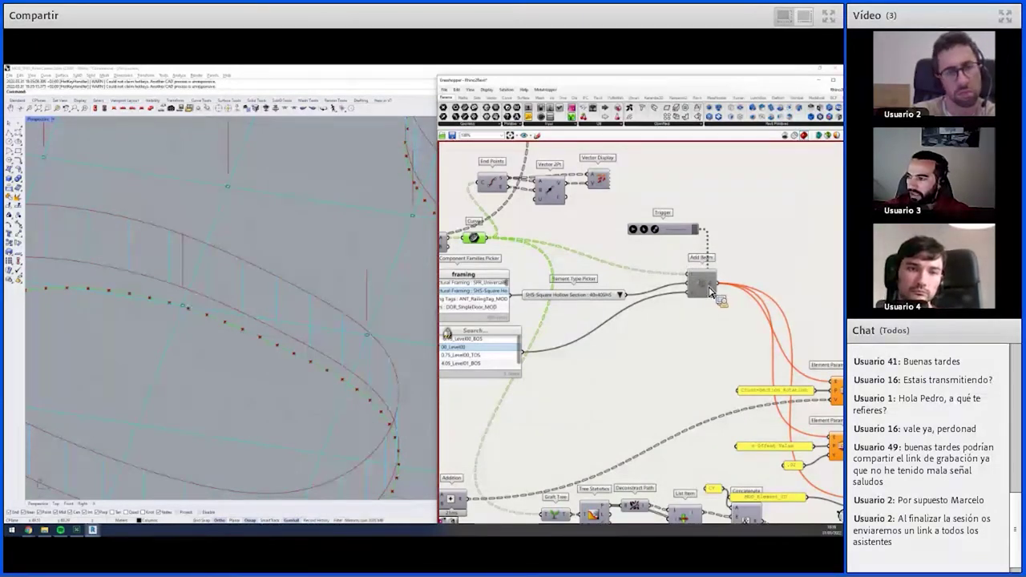
scroll(710, 289, "down", 2)
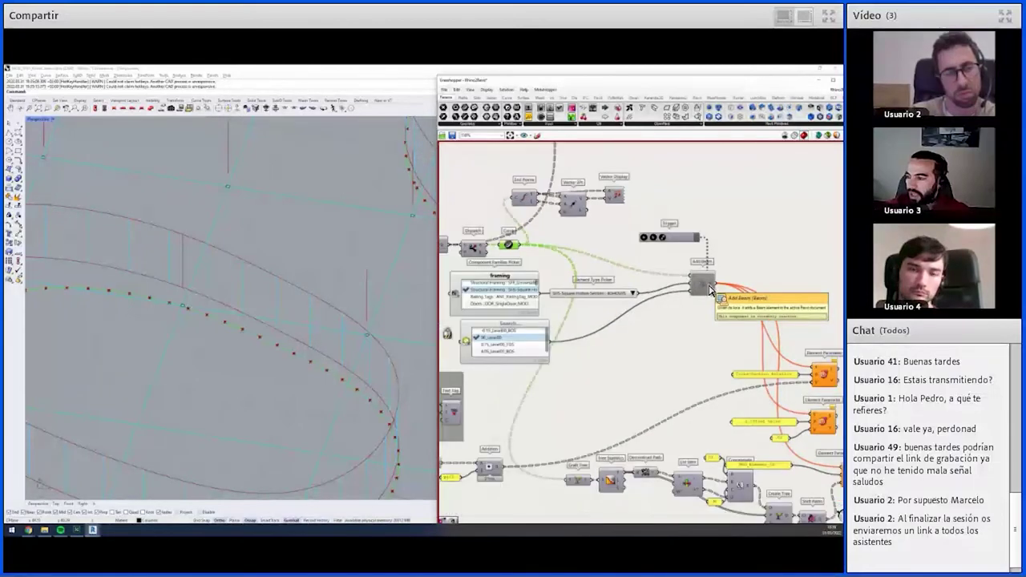
- Zoom over the rotation, z offset and element ID parameters, then bring up Revit's 3D view
scroll(680, 311, "down", 3)
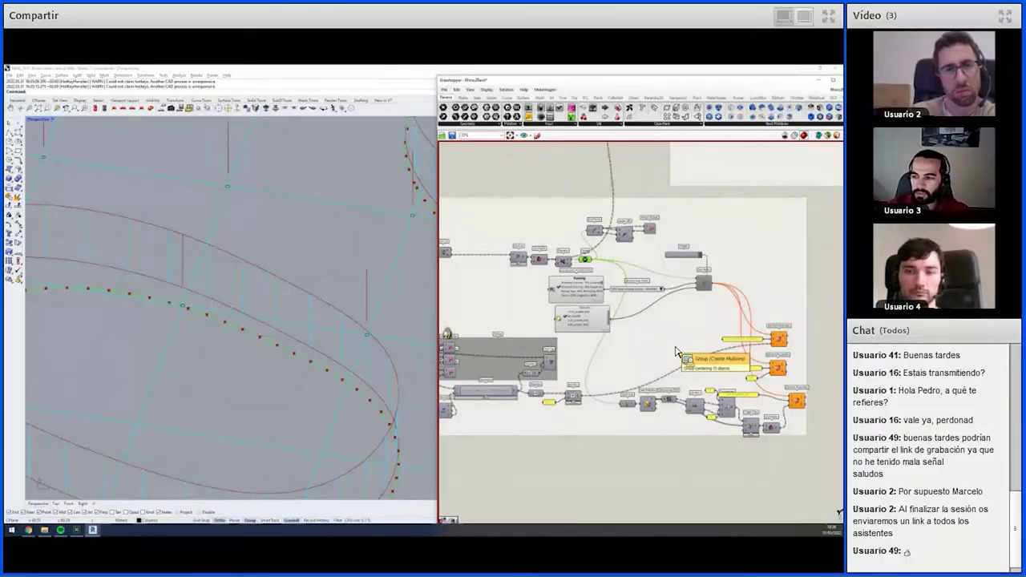
scroll(676, 351, "up", 2)
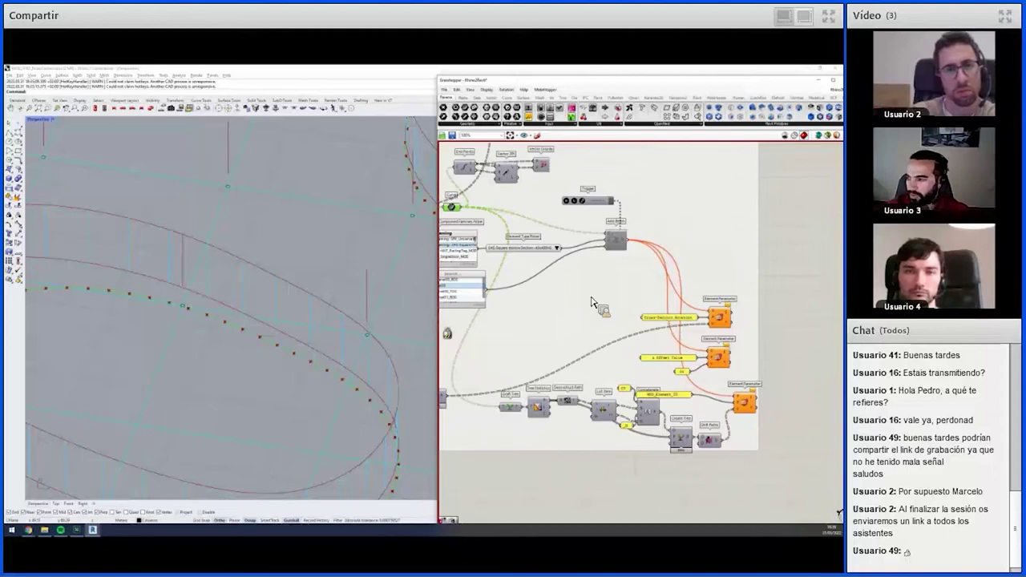
scroll(596, 348, "up", 2)
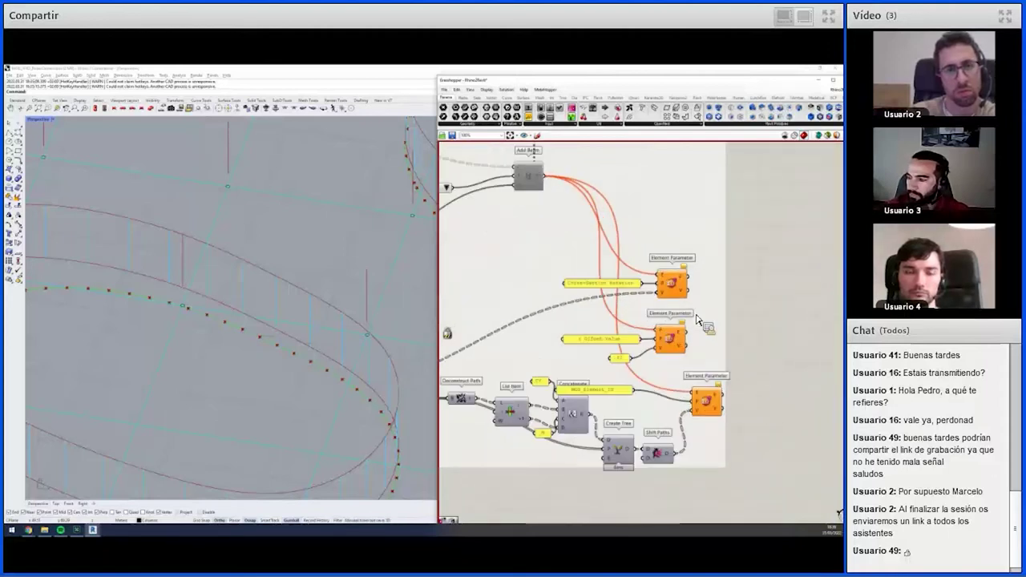
scroll(696, 311, "up", 1)
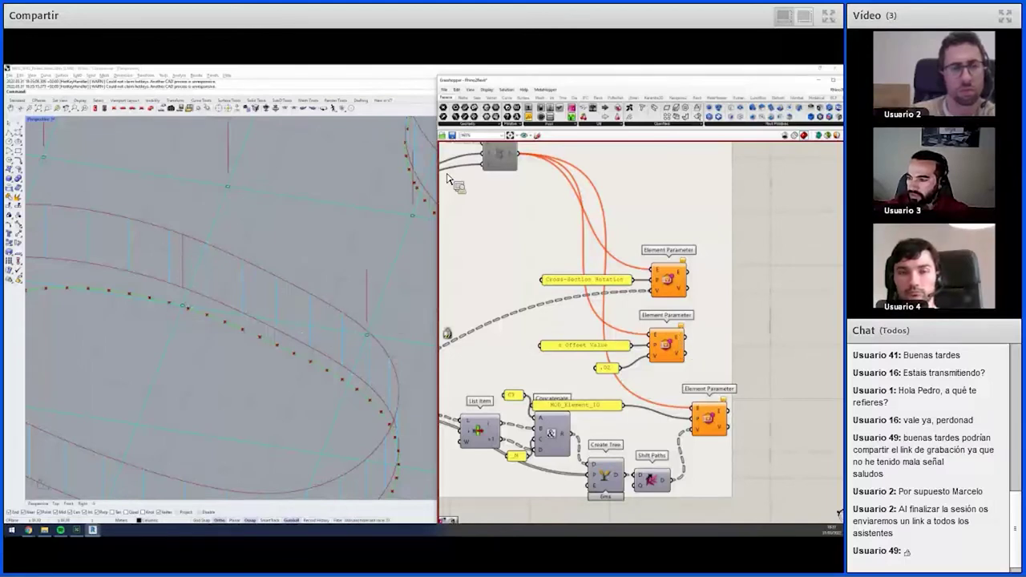
left_click(815, 69)
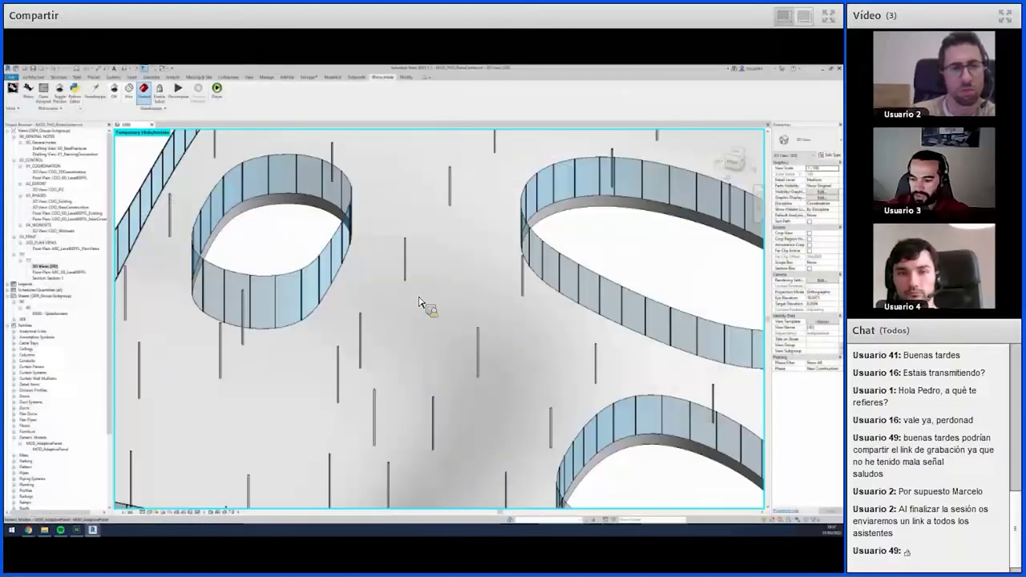
- Look down on the perforated roof slab in 3D, zoom in and select it
left_click(739, 161)
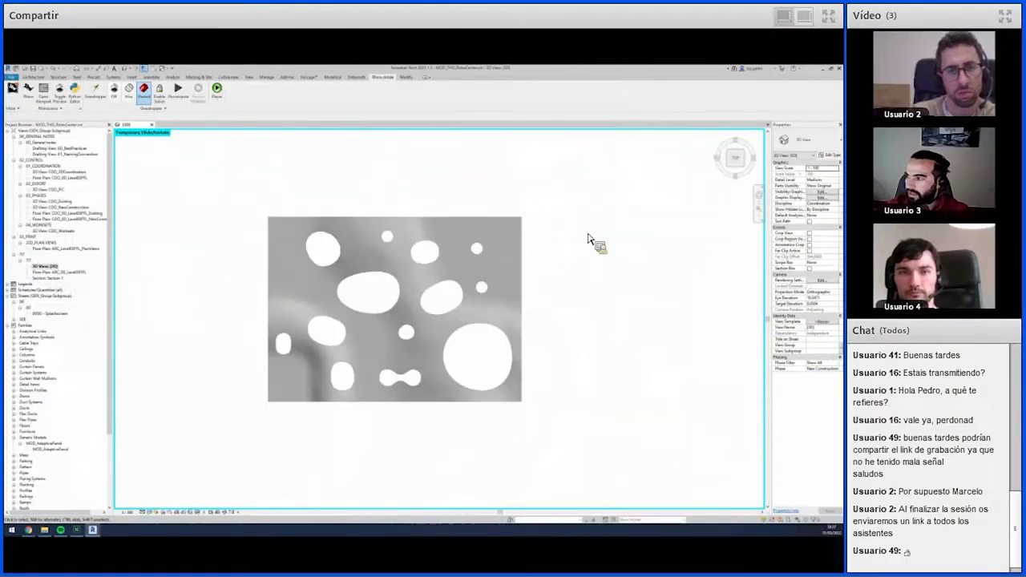
scroll(388, 348, "up", 2)
scroll(420, 360, "up", 2)
scroll(348, 321, "up", 2)
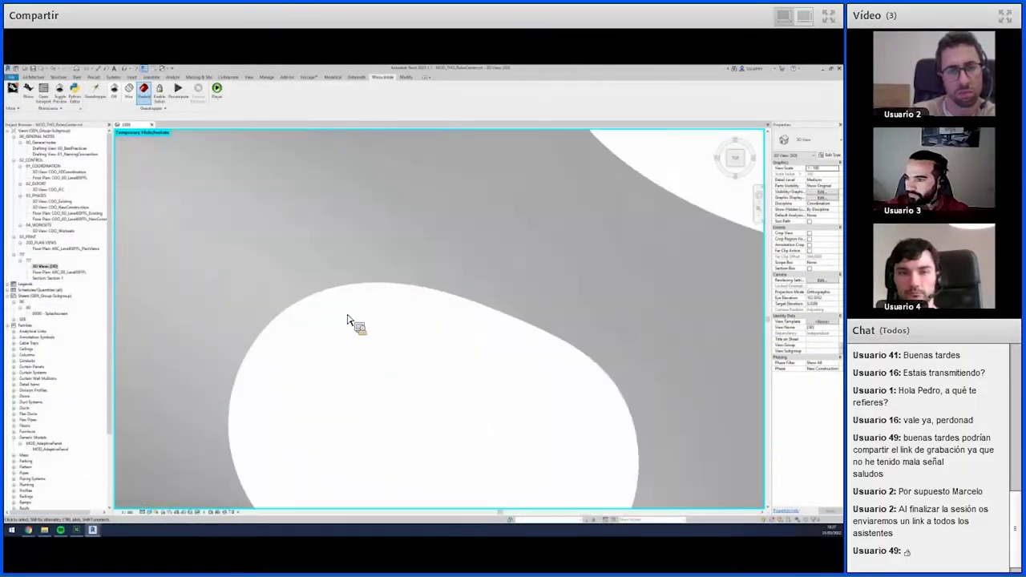
scroll(416, 283, "up", 2)
scroll(416, 283, "up", 2)
scroll(435, 310, "up", 2)
left_click(498, 339)
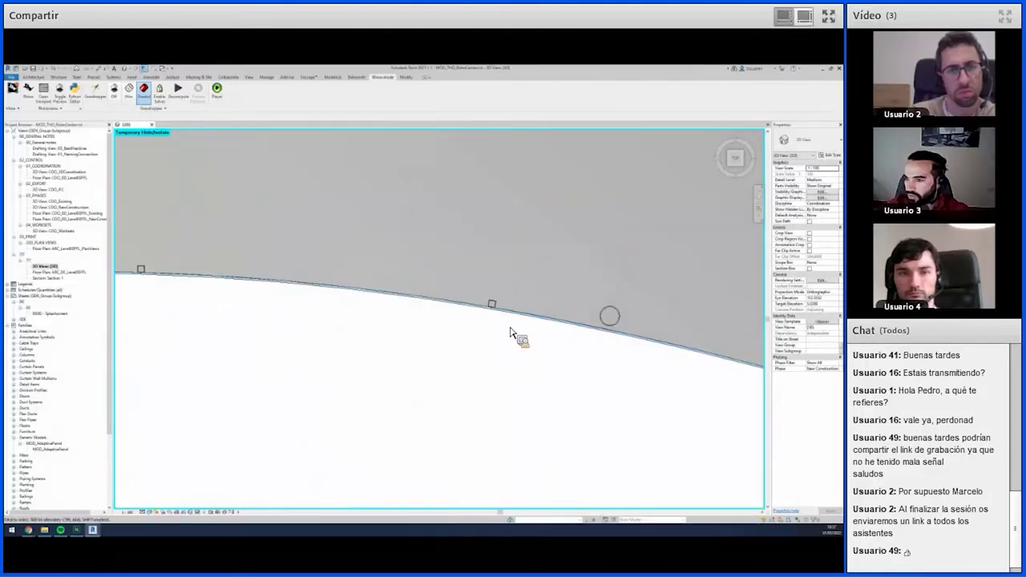
- Pan to and select the slab's curved edge, orbit around it, then return to Rhino
scroll(505, 321, "up", 2)
scroll(491, 312, "down", 1)
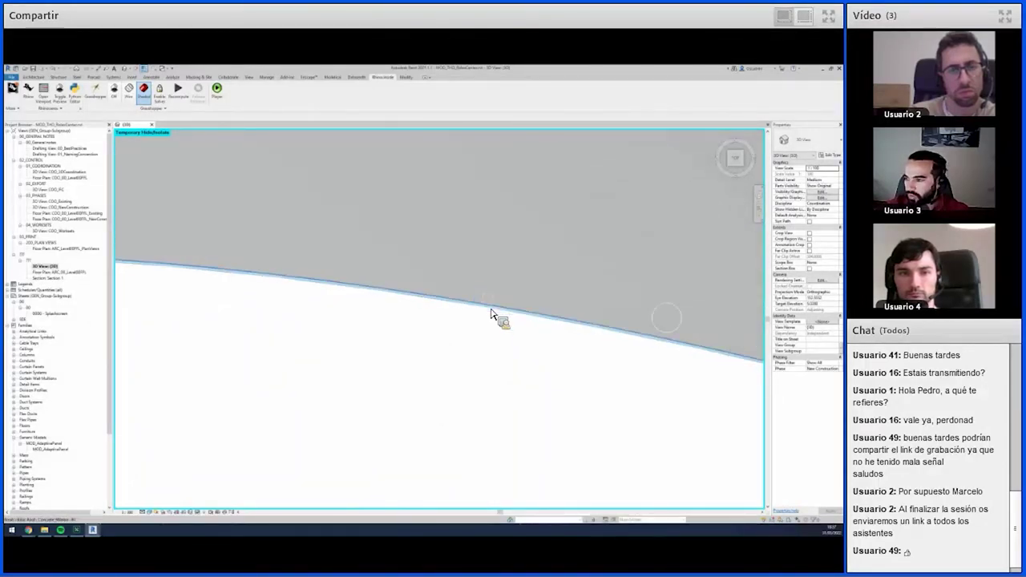
scroll(417, 285, "up", 1)
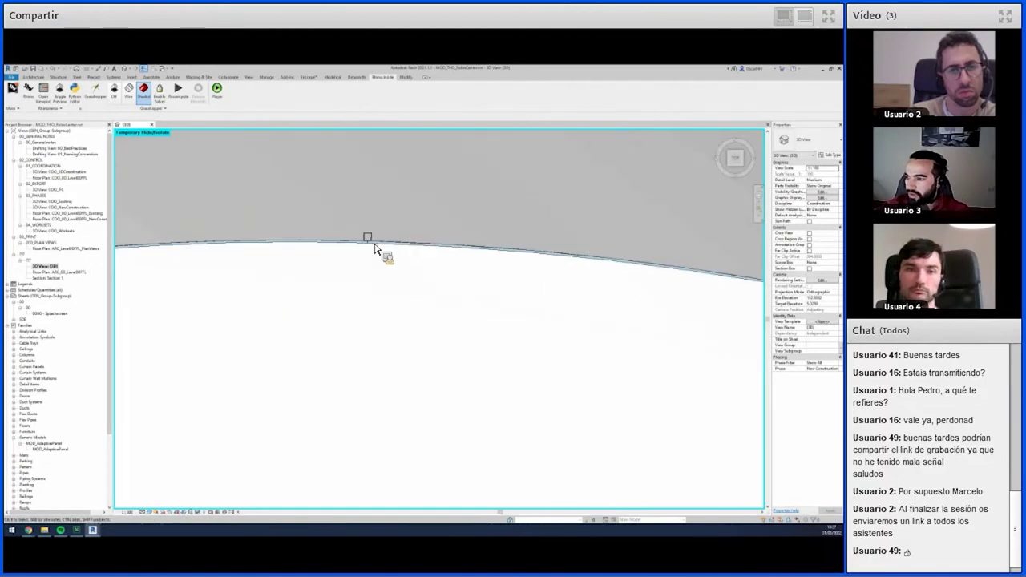
middle_click_drag(367, 238, 482, 268)
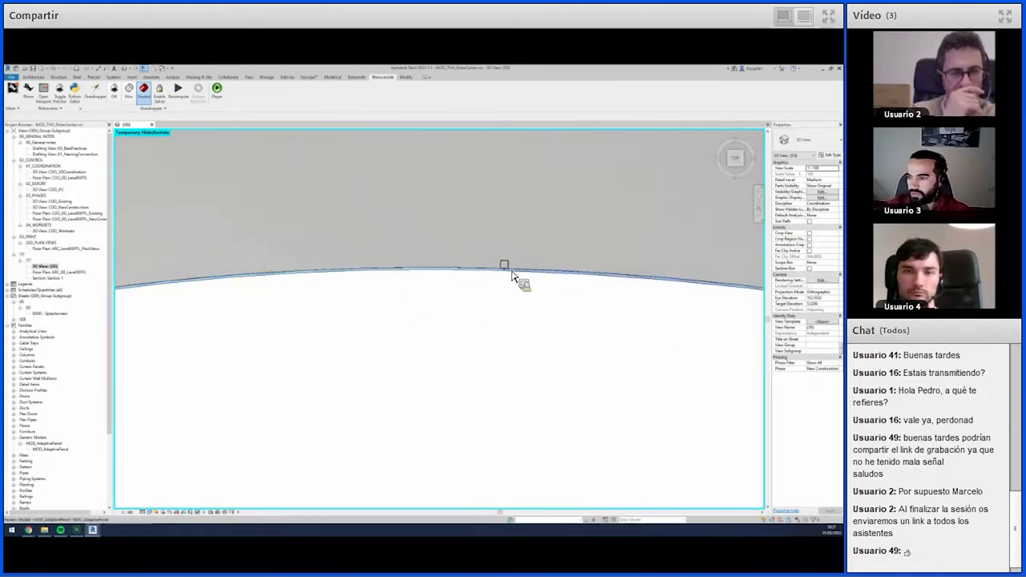
left_click(481, 269)
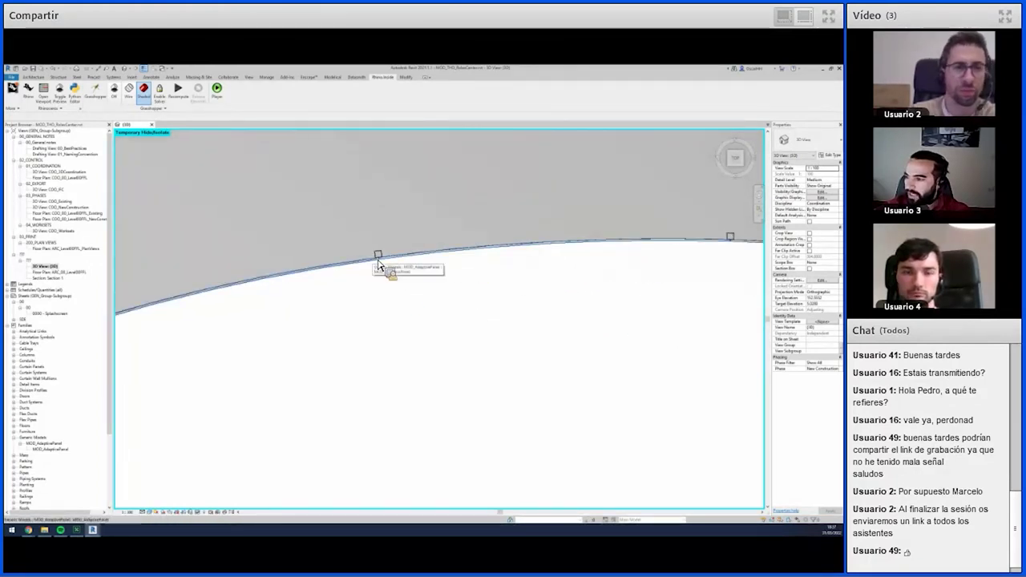
mouse_move(393, 270)
middle_mouse_down("shift")
mouse_move(407, 246)
mouse_move(184, 355)
mouse_move(302, 316)
middle_mouse_up("shift")
mouse_move(184, 378)
middle_mouse_down("shift")
mouse_move(282, 294)
mouse_move(334, 310)
mouse_move(481, 280)
mouse_move(303, 364)
middle_mouse_up("shift")
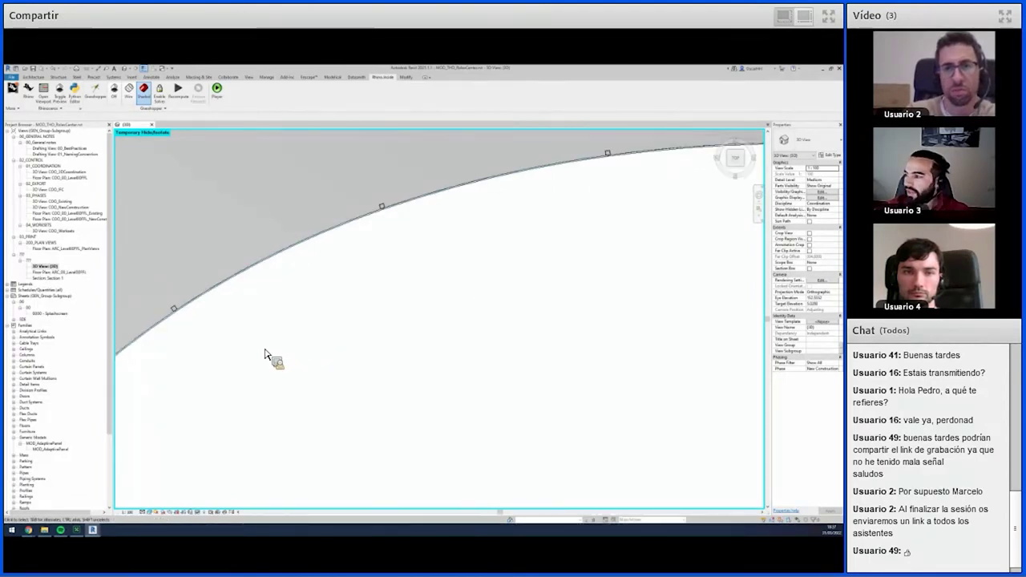
mouse_move(76, 531)
left_click(157, 493)
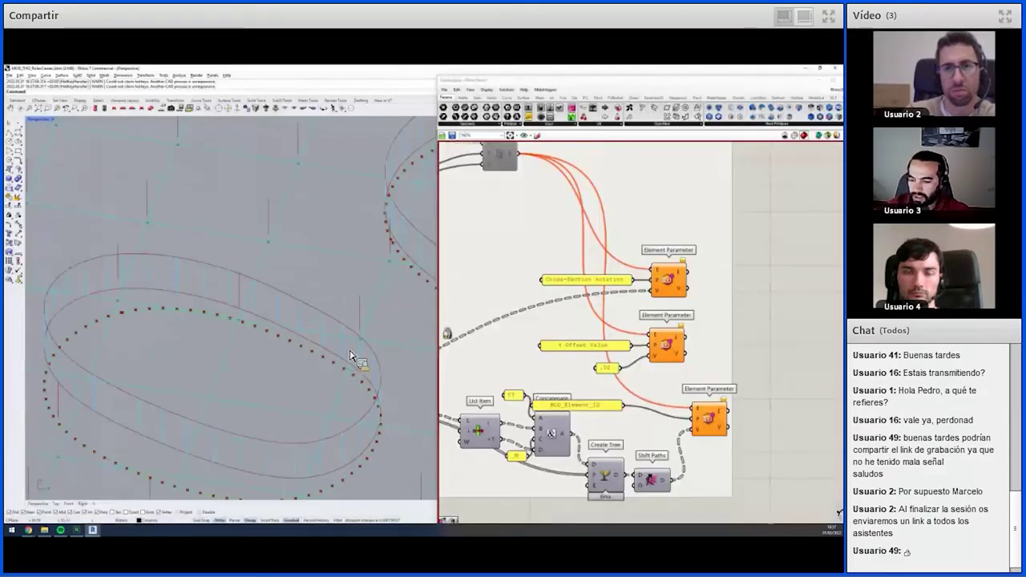
- Preview the Divide Length points, then select the Debug group's Vector Display component
scroll(361, 433, "down", 3)
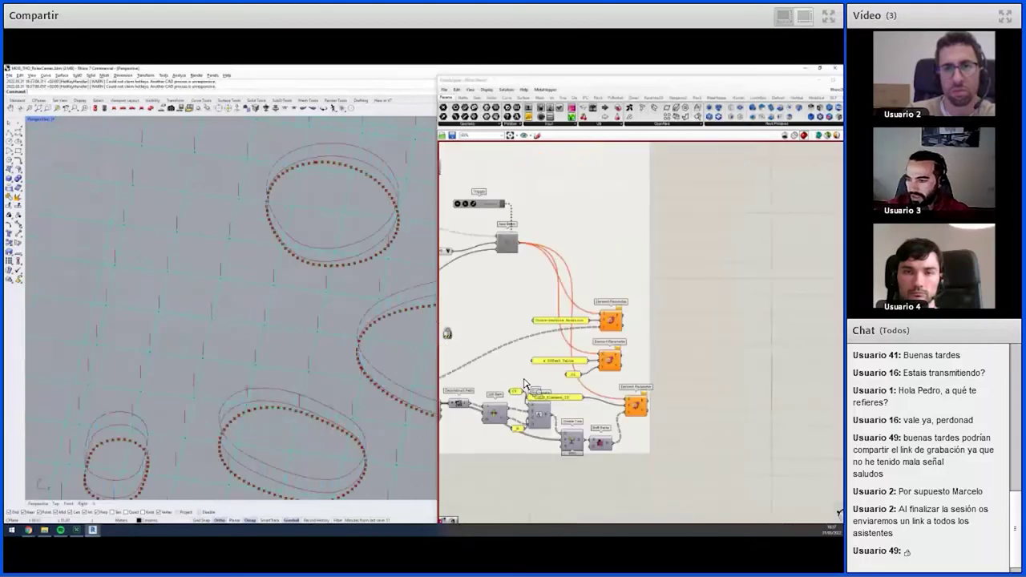
scroll(606, 314, "up", 3)
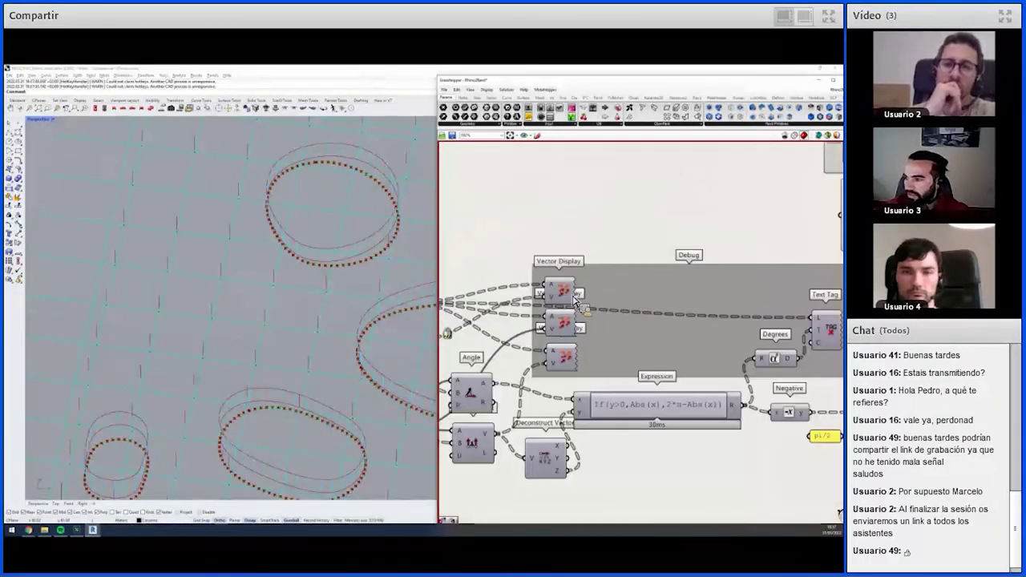
scroll(574, 302, "down", 3)
scroll(561, 305, "up", 2)
scroll(556, 305, "up", 1)
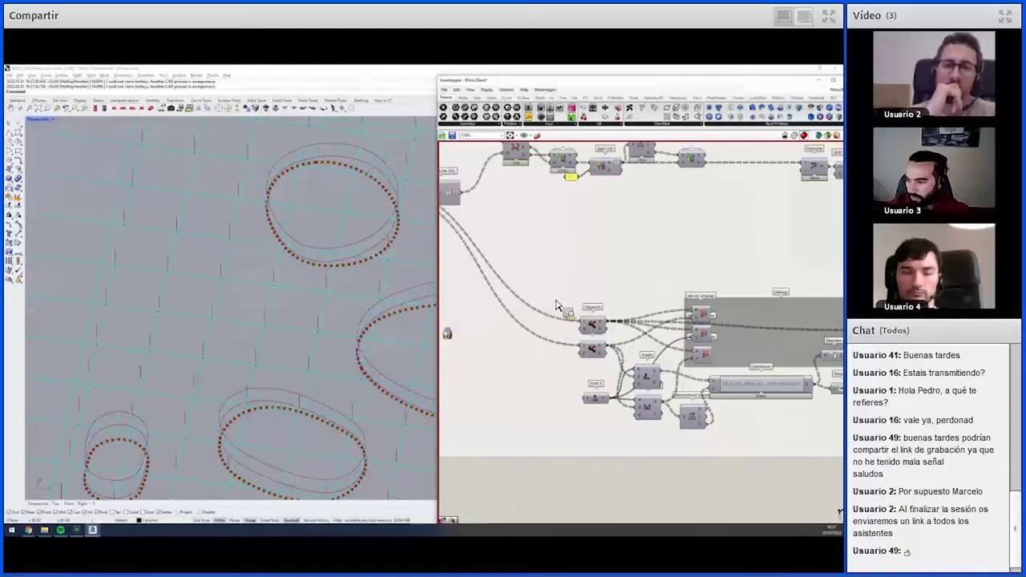
scroll(613, 325, "down", 1)
scroll(561, 281, "up", 1)
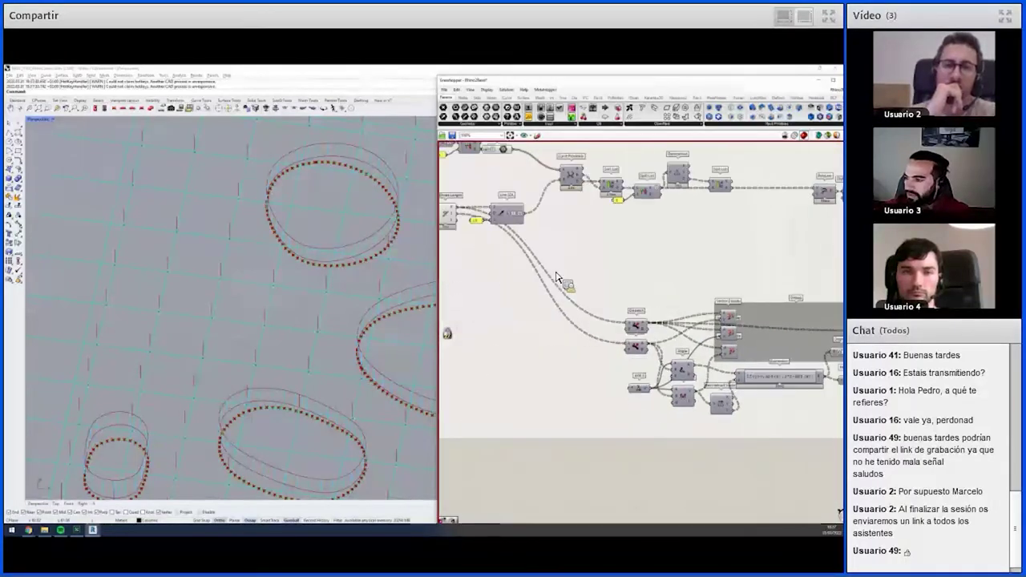
left_click(449, 212)
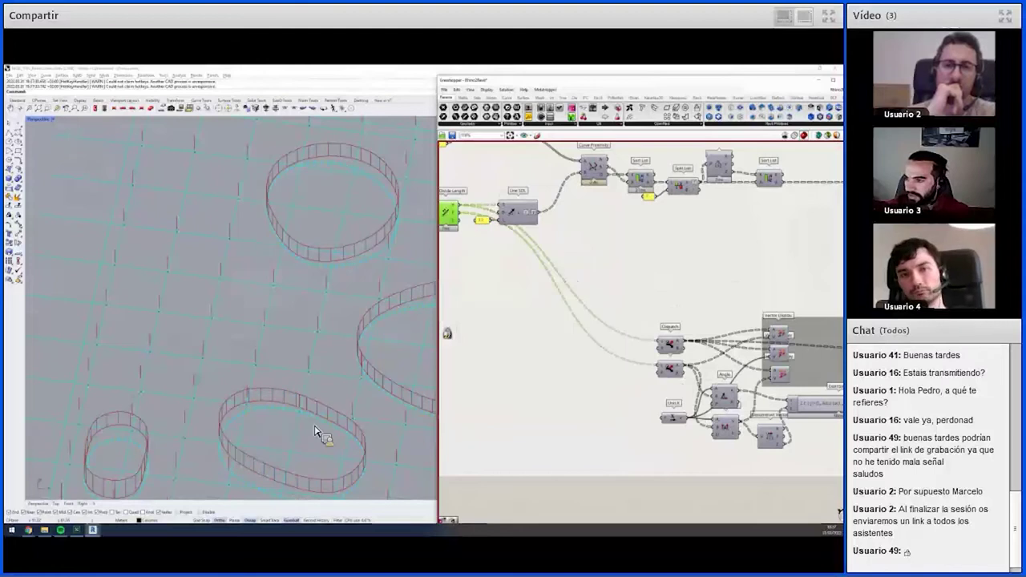
scroll(677, 319, "up", 3)
left_click(674, 312)
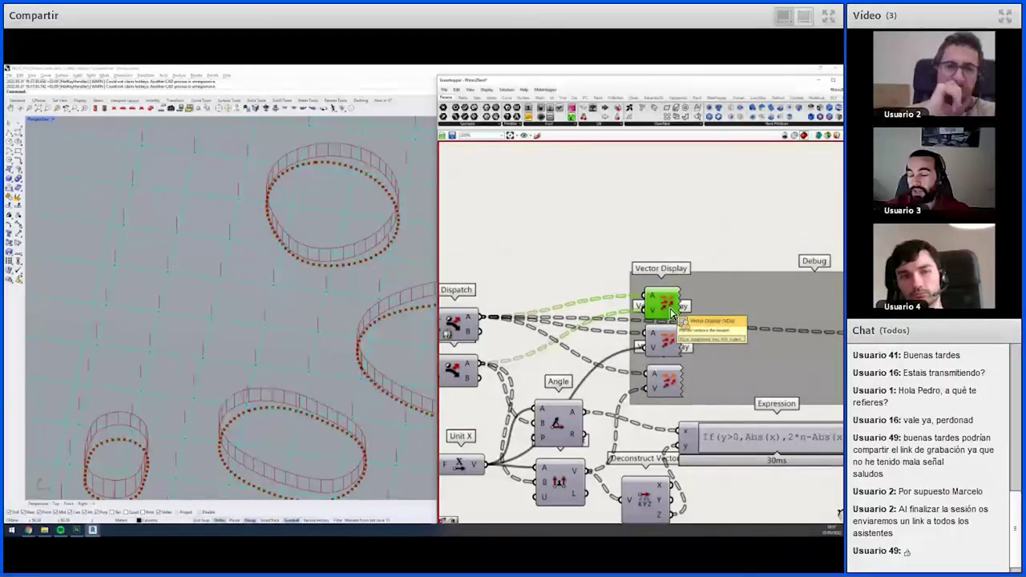
- Preview the first and second Vector Display arrows and orbit Rhino over the ellipses
middle_click(672, 306)
left_click(695, 303)
right_click_drag(334, 423, 281, 349)
scroll(265, 358, "up", 5)
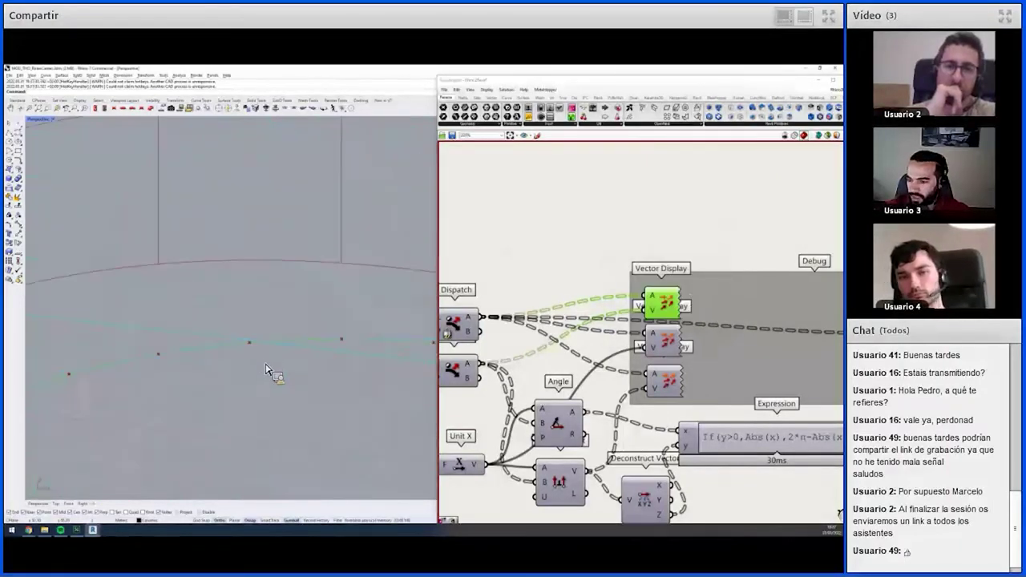
left_click(674, 350)
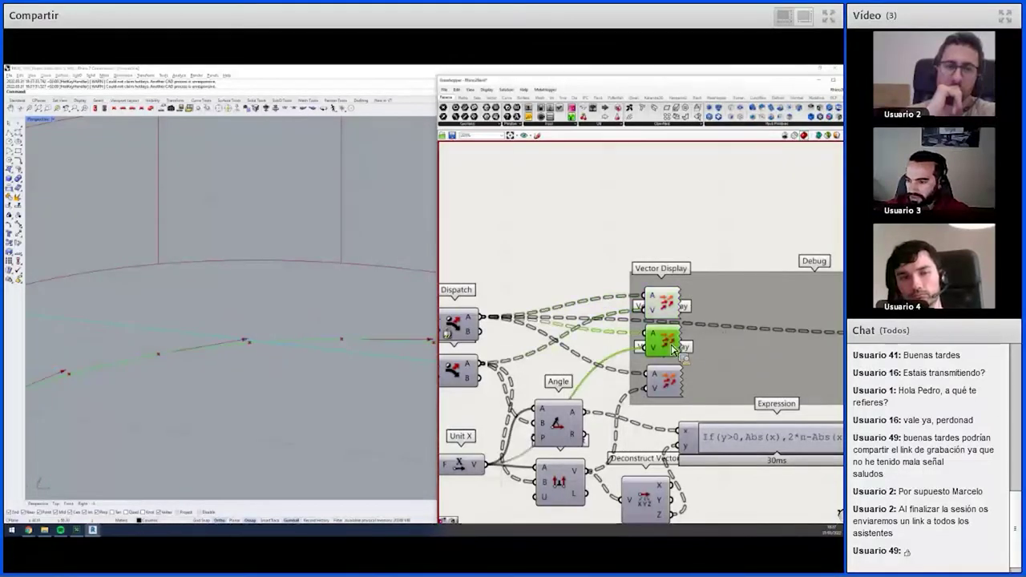
middle_click(673, 350)
right_click_drag(267, 365, 235, 379)
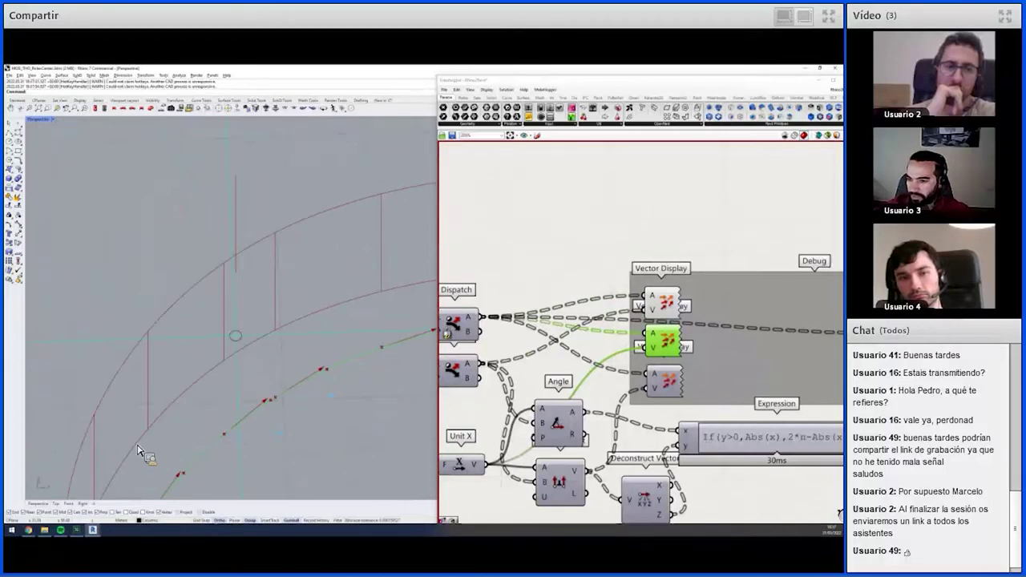
- Switch Rhino to Top view and zoom in on the ellipse arc
left_click(56, 504)
scroll(228, 237, "up", 2)
scroll(268, 276, "up", 1)
scroll(268, 268, "up", 1)
scroll(261, 273, "up", 1)
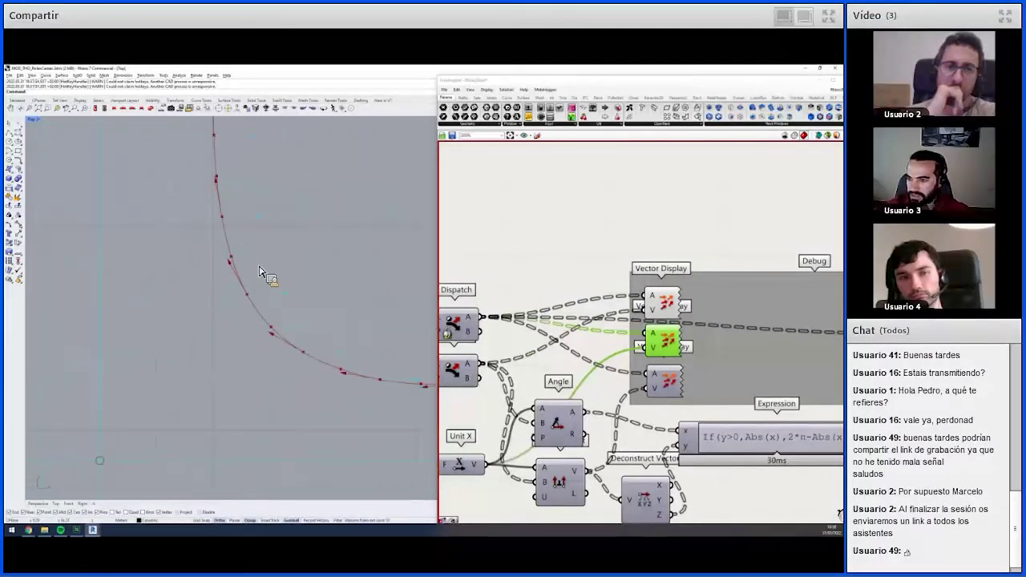
scroll(269, 305, "up", 1)
scroll(210, 316, "up", 1)
scroll(207, 318, "up", 1)
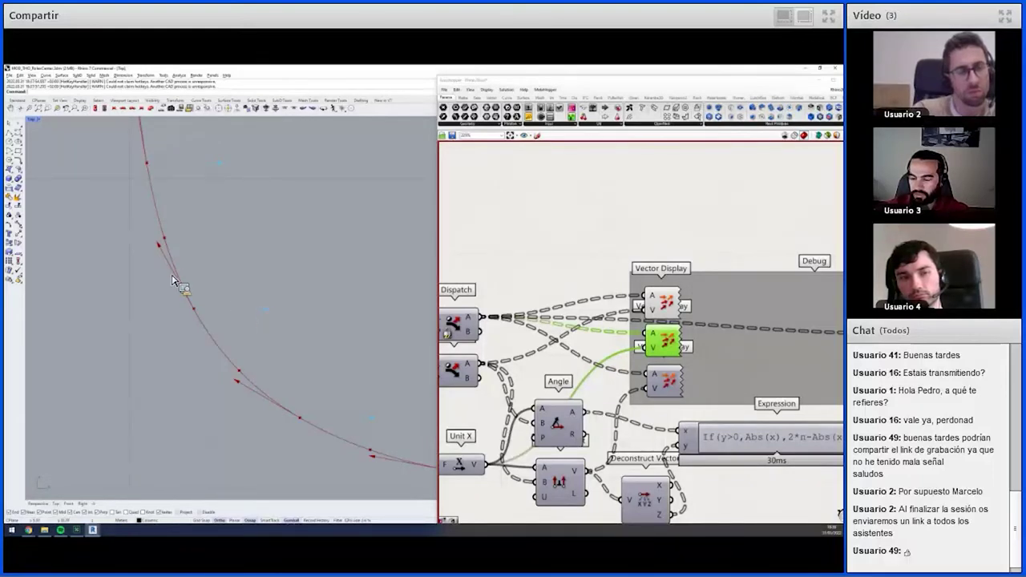
- Preview the first and third Vector Displays and orbit to see arrows along the arc
left_click(663, 304)
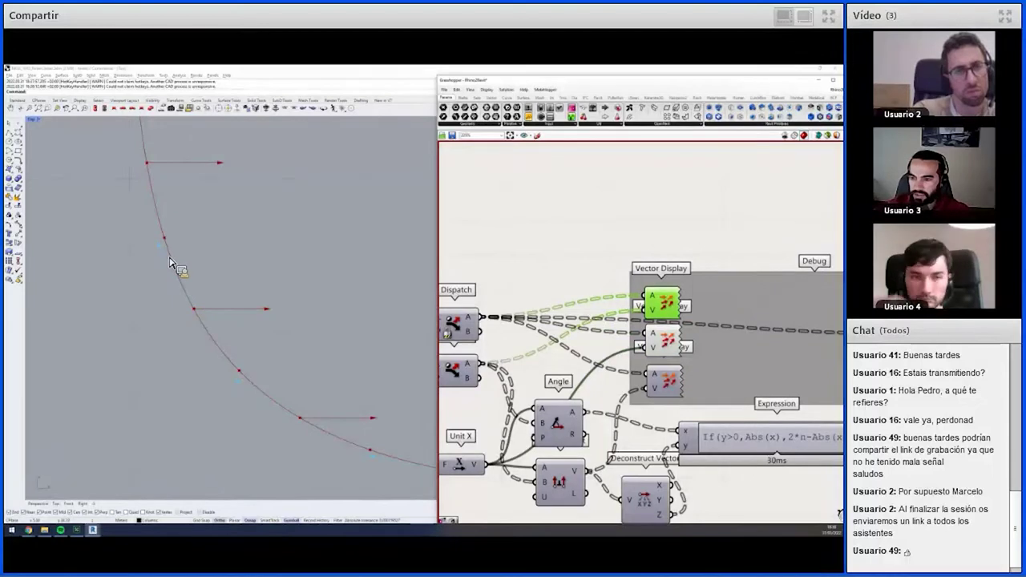
left_click(662, 379)
middle_click(669, 381)
mouse_move(388, 407)
right_mouse_down()
mouse_move(261, 345)
mouse_move(287, 270)
mouse_move(258, 372)
right_mouse_up()
right_click_drag(193, 351, 199, 351)
right_click_drag(202, 315, 142, 415)
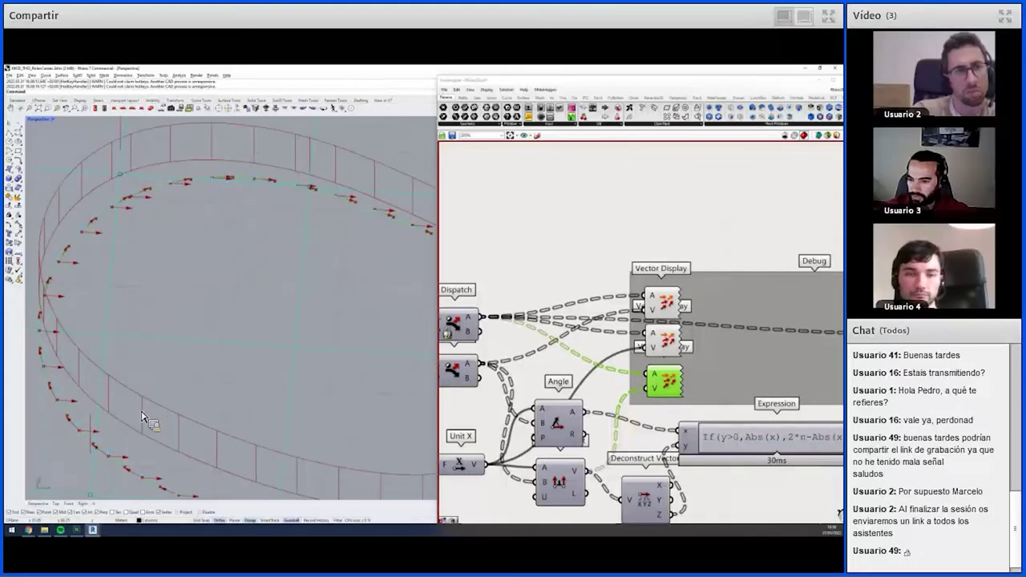
- Switch Rhino to Top view and zoom out over the arrows around the arc
left_click(58, 504)
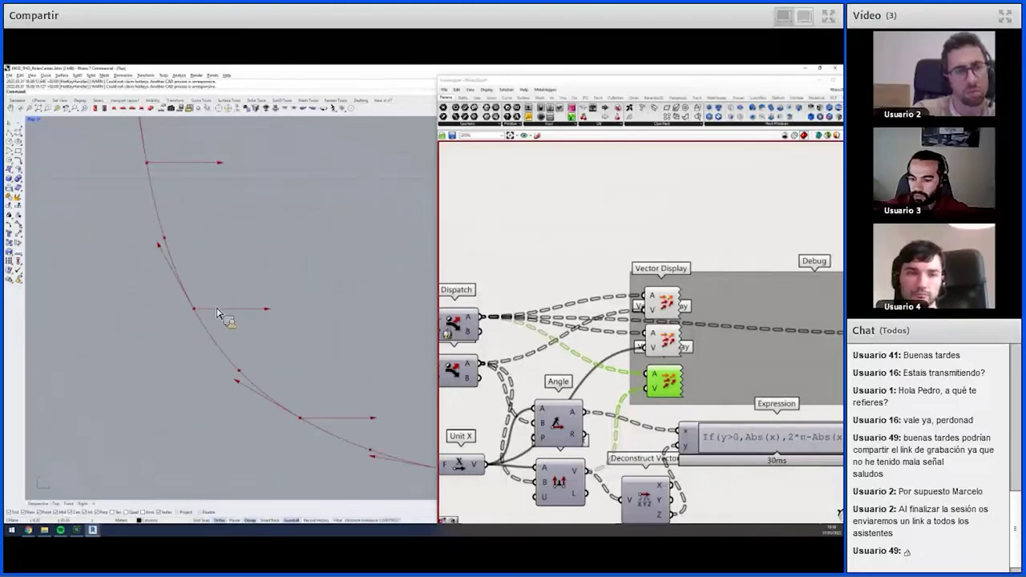
scroll(213, 303, "down", 2)
scroll(220, 298, "down", 1)
scroll(210, 293, "down", 2)
scroll(225, 293, "down", 2)
scroll(321, 367, "down", 1)
scroll(325, 371, "up", 3)
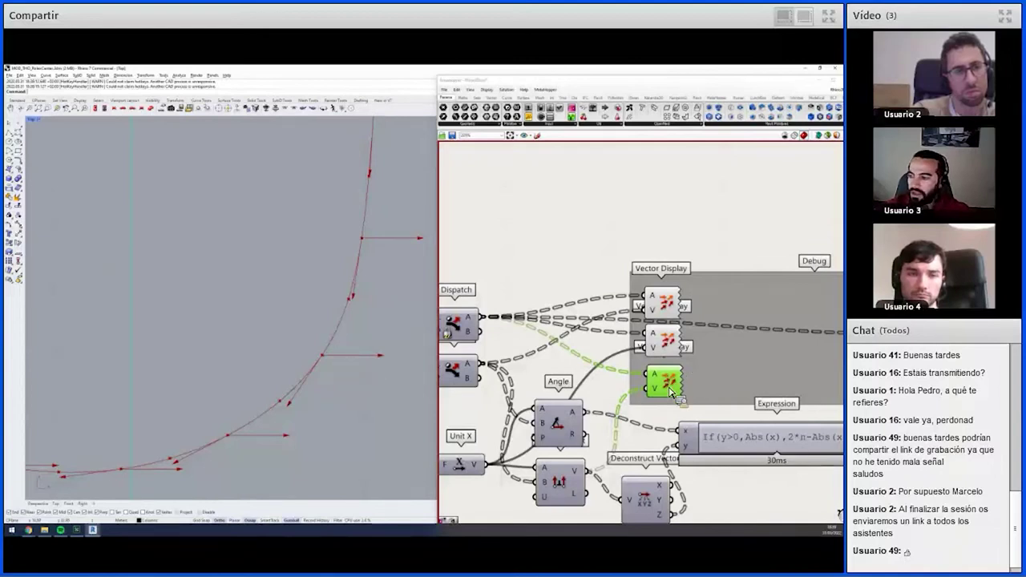
- Frame the whole U-shaped curve in Rhino and pan Grasshopper to Expression, Degrees and Text Tag
right_click_drag(714, 436, 599, 409)
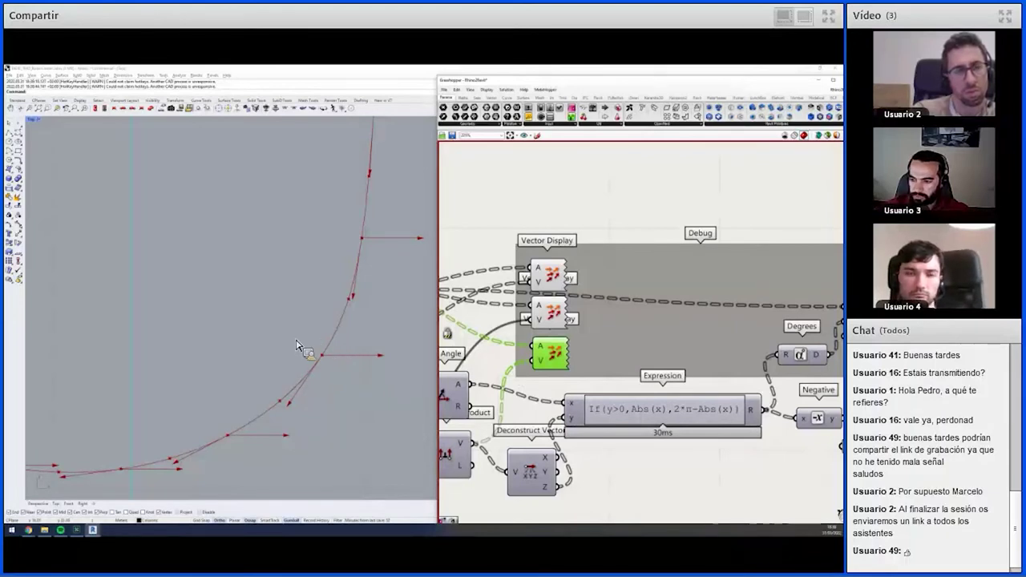
right_click_drag(295, 343, 226, 339)
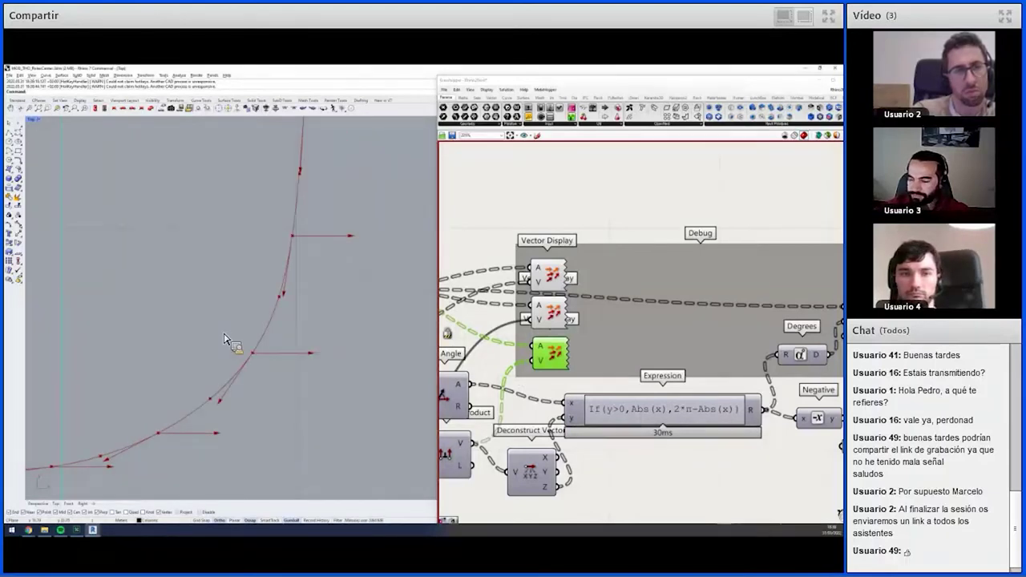
scroll(229, 342, "down", 2)
right_click_drag(160, 383, 257, 388)
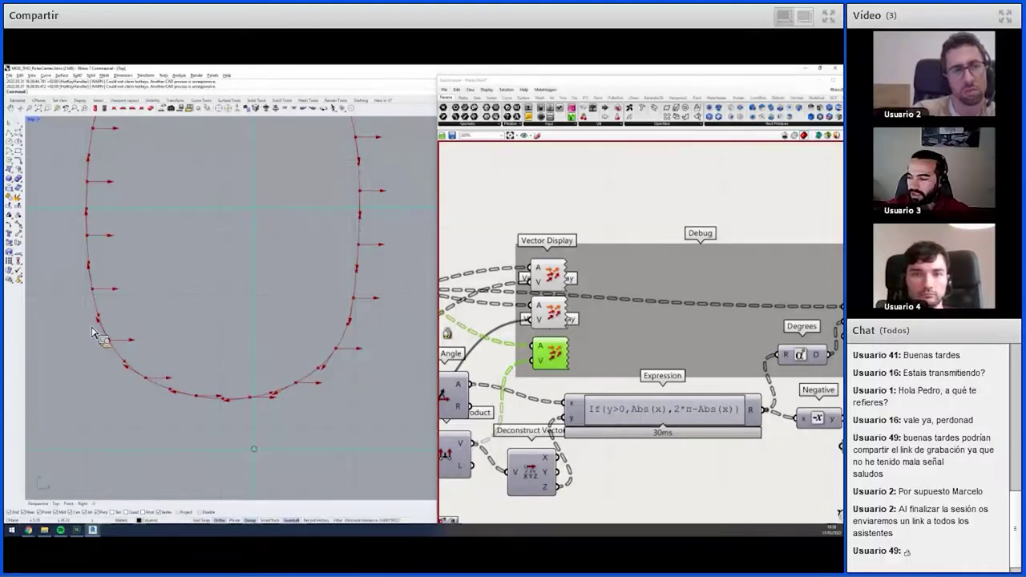
right_click_drag(599, 362, 713, 333)
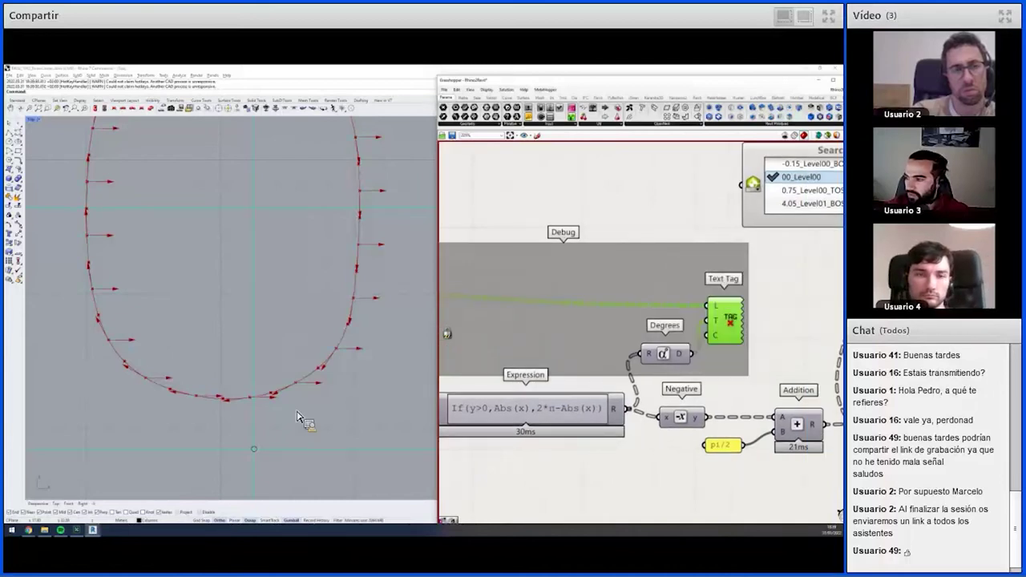
- Clear the selection and connect the Angle output to the Degrees input
scroll(305, 421, "up", 5)
left_click(609, 454)
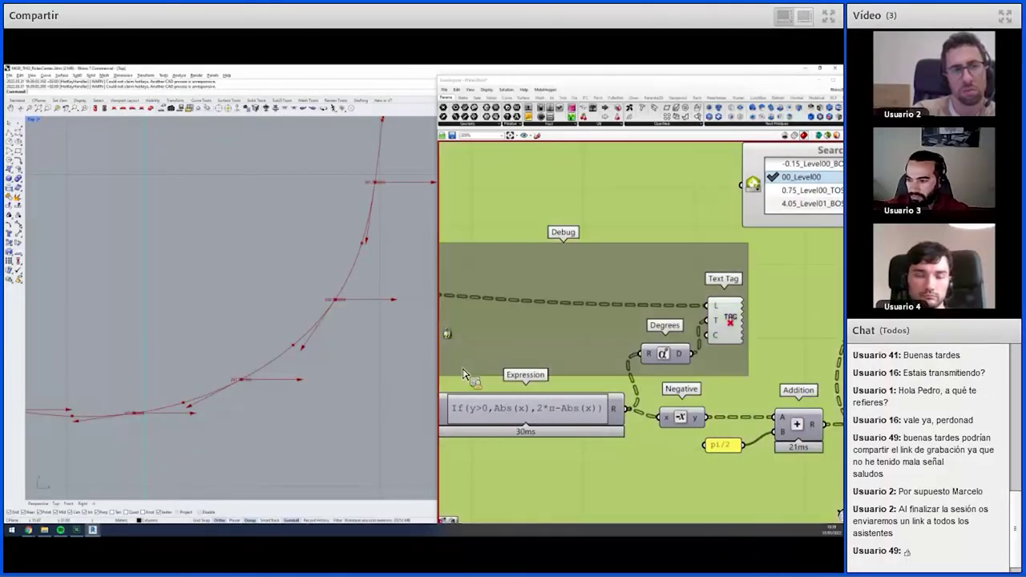
scroll(349, 303, "up", 3)
scroll(349, 302, "down", 2)
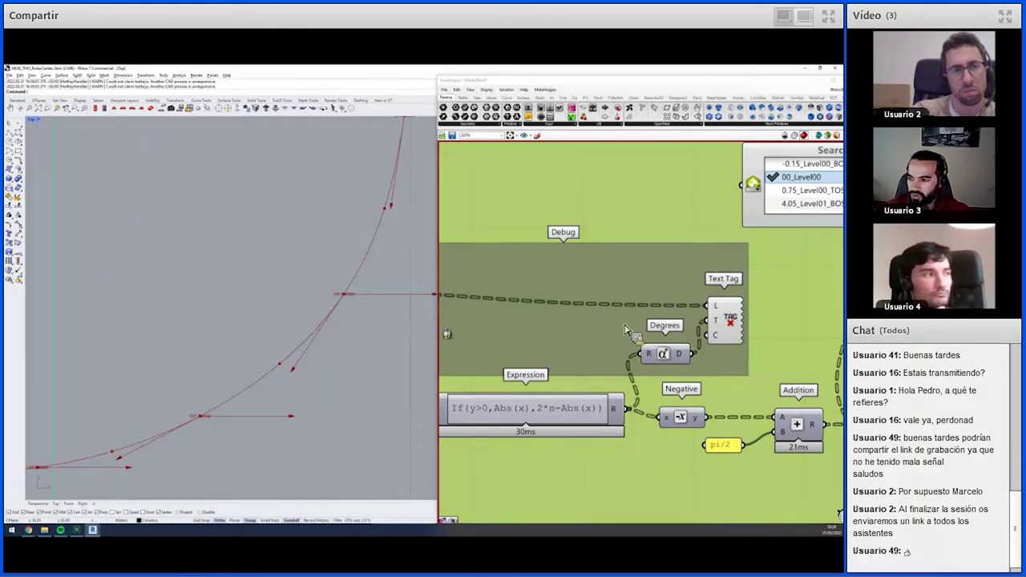
scroll(627, 330, "down", 2)
right_click_drag(561, 330, 579, 327)
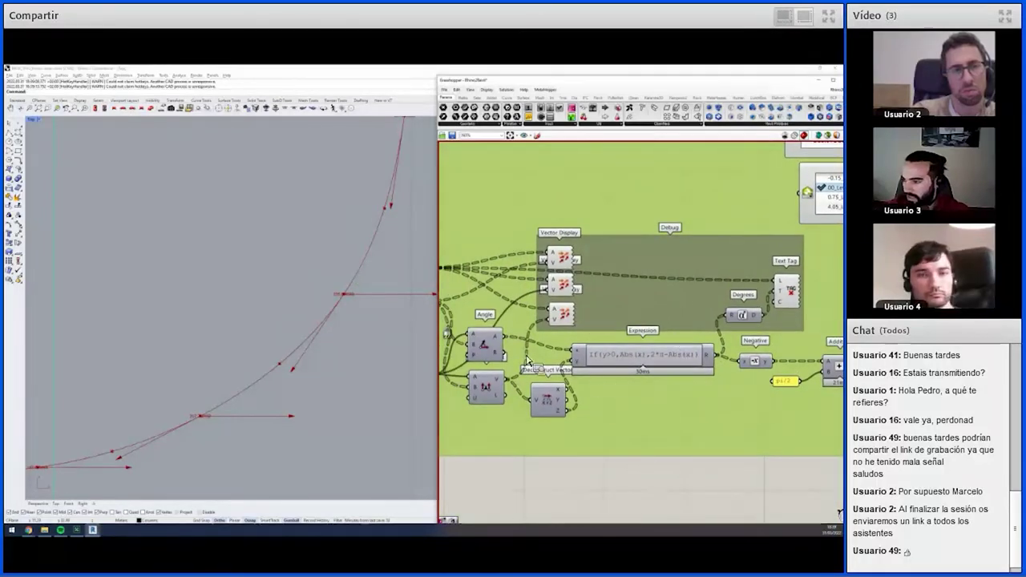
left_click_drag(504, 337, 732, 315)
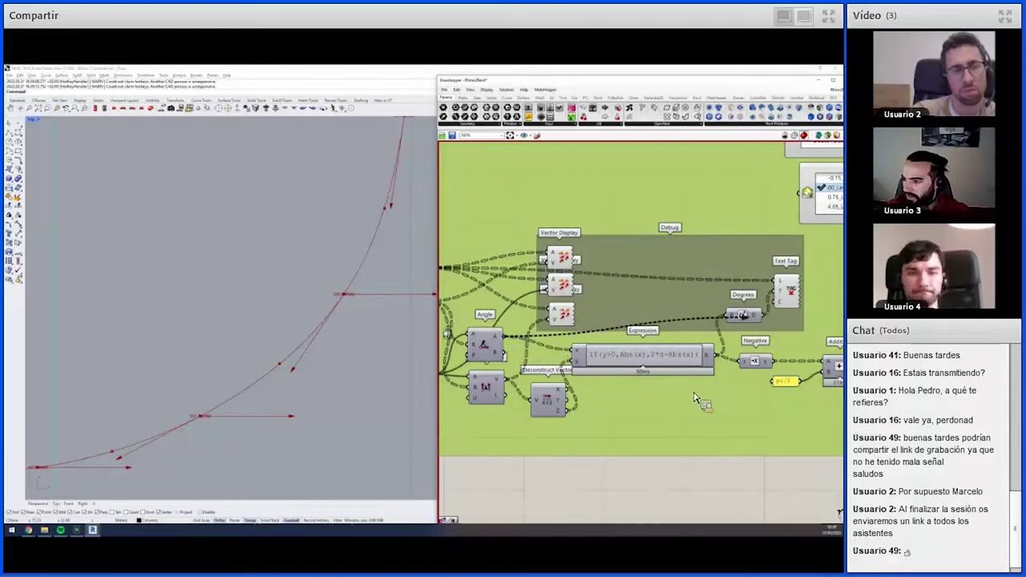
right_click(642, 423)
left_click(669, 490)
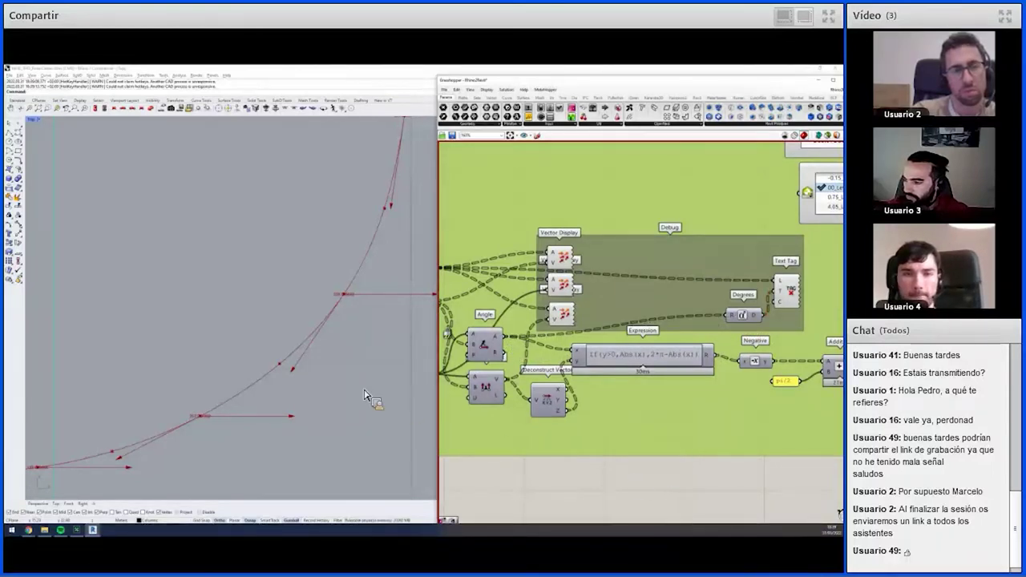
- Switch Rhino to Perspective and zoom to inspect the arrows and their angle tags
scroll(349, 305, "up", 3)
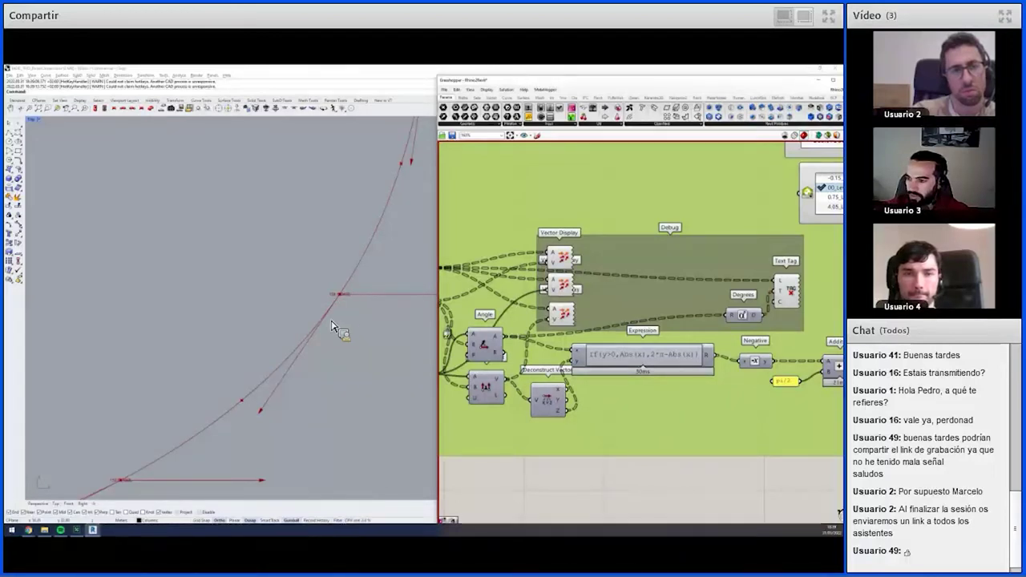
scroll(293, 412, "down", 2)
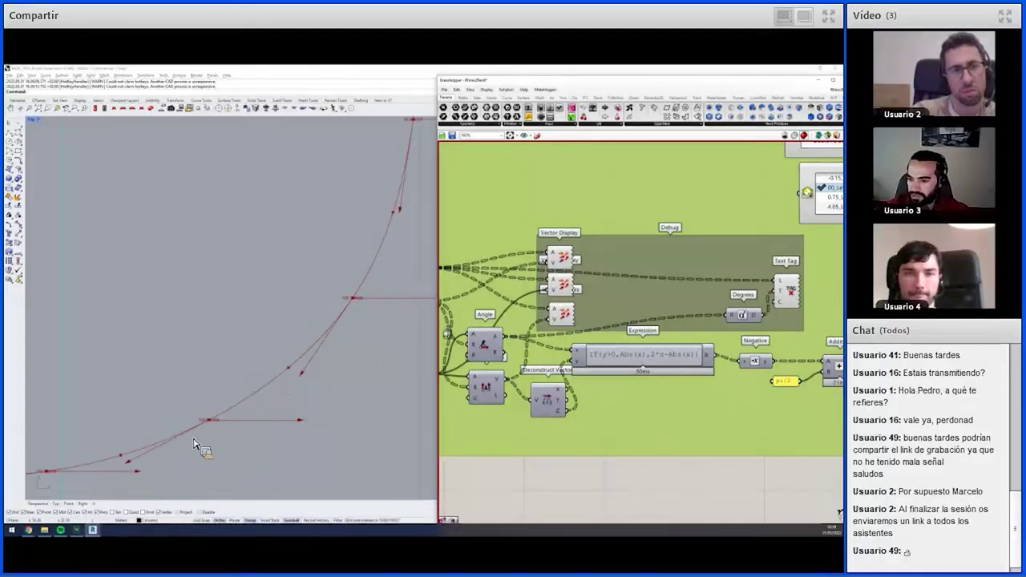
scroll(237, 439, "down", 2)
scroll(217, 436, "up", 2)
scroll(228, 438, "up", 3)
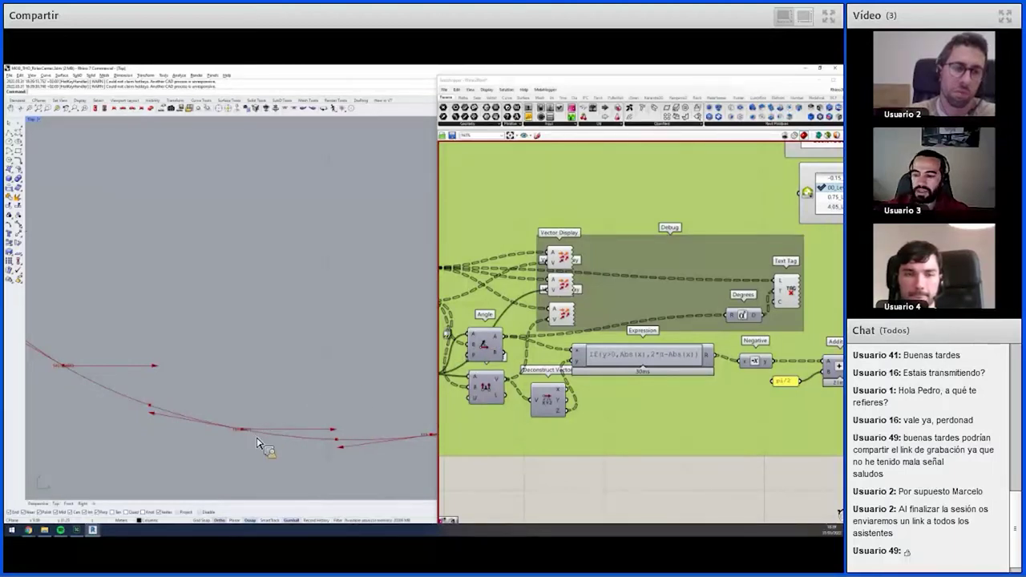
scroll(293, 428, "down", 3)
scroll(339, 429, "up", 2)
scroll(307, 419, "up", 2)
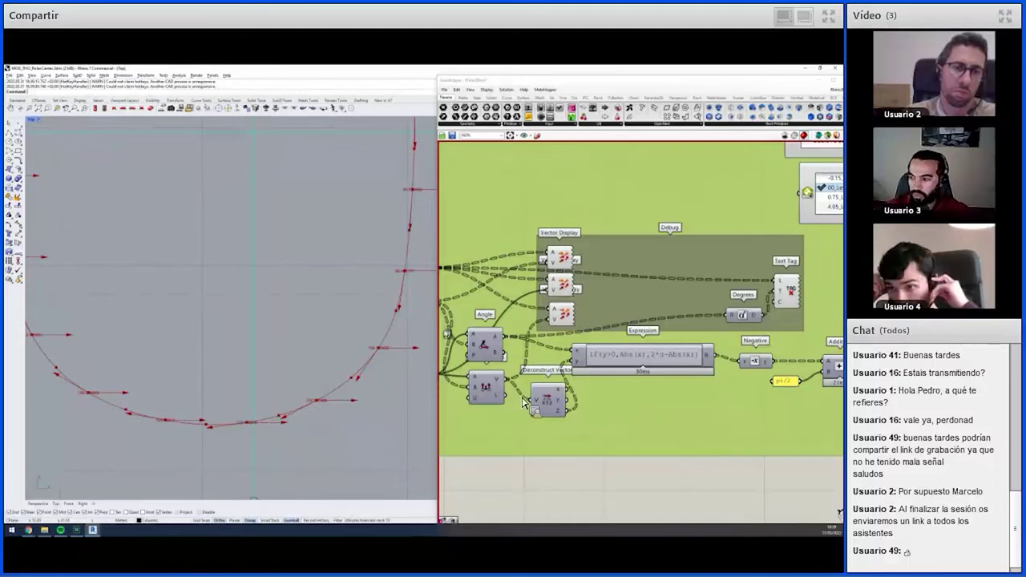
left_click(36, 504)
scroll(274, 422, "down", 3)
scroll(225, 259, "up", 3)
scroll(224, 259, "up", 3)
scroll(321, 267, "up", 2)
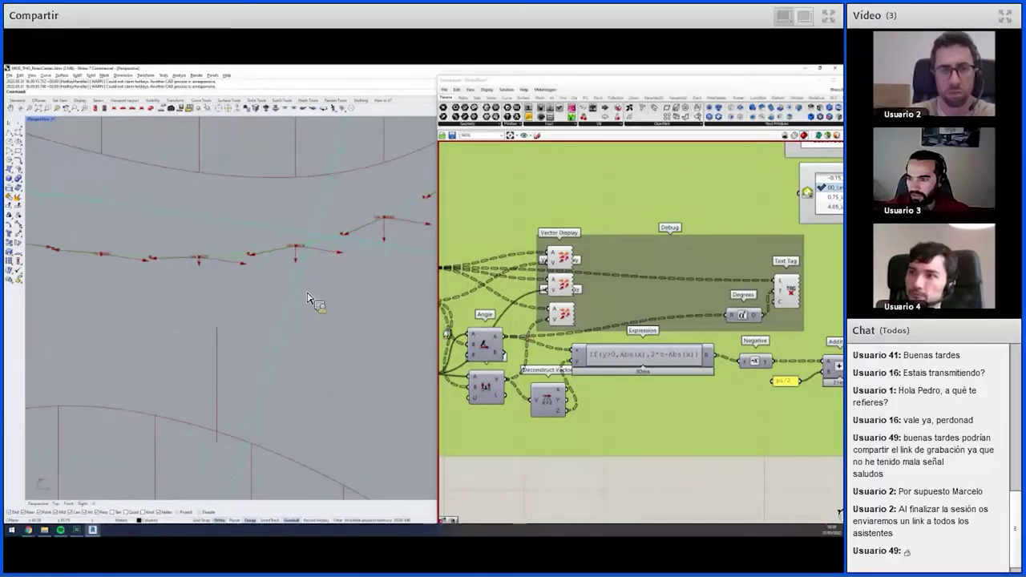
scroll(220, 293, "down", 2)
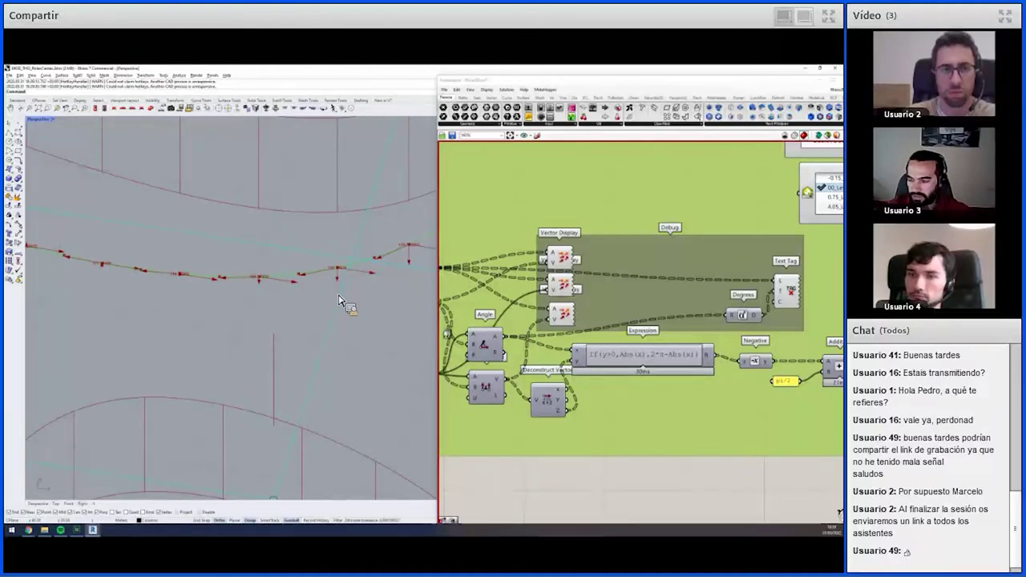
right_click_drag(616, 353, 565, 360)
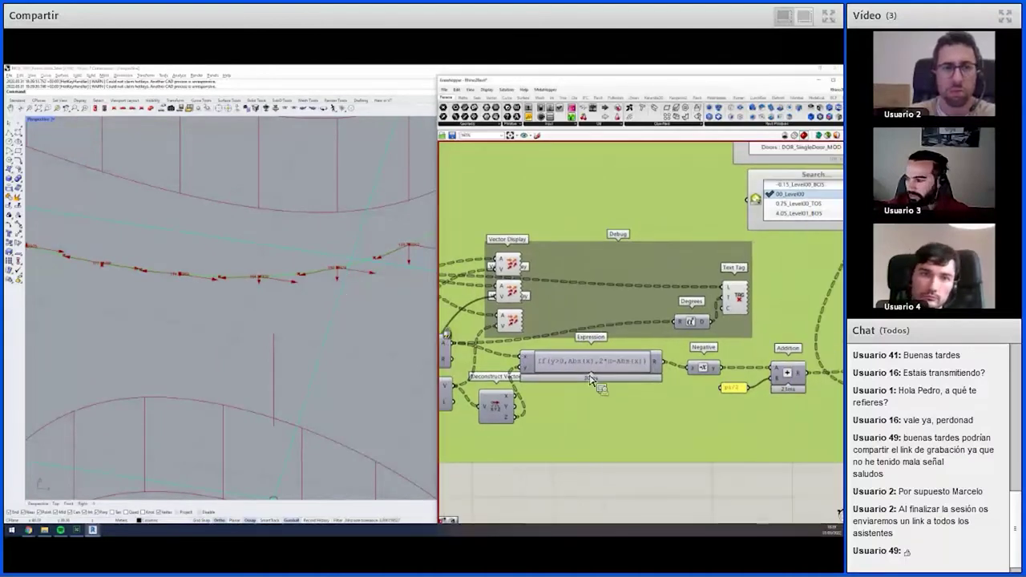
scroll(609, 314, "down", 1)
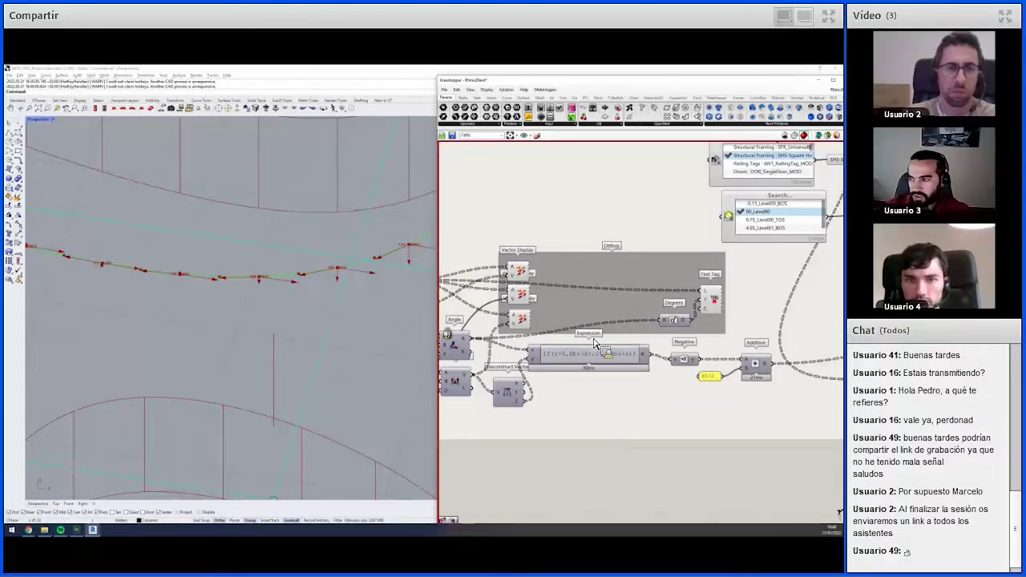
scroll(595, 343, "down", 1)
right_click_drag(606, 335, 507, 332)
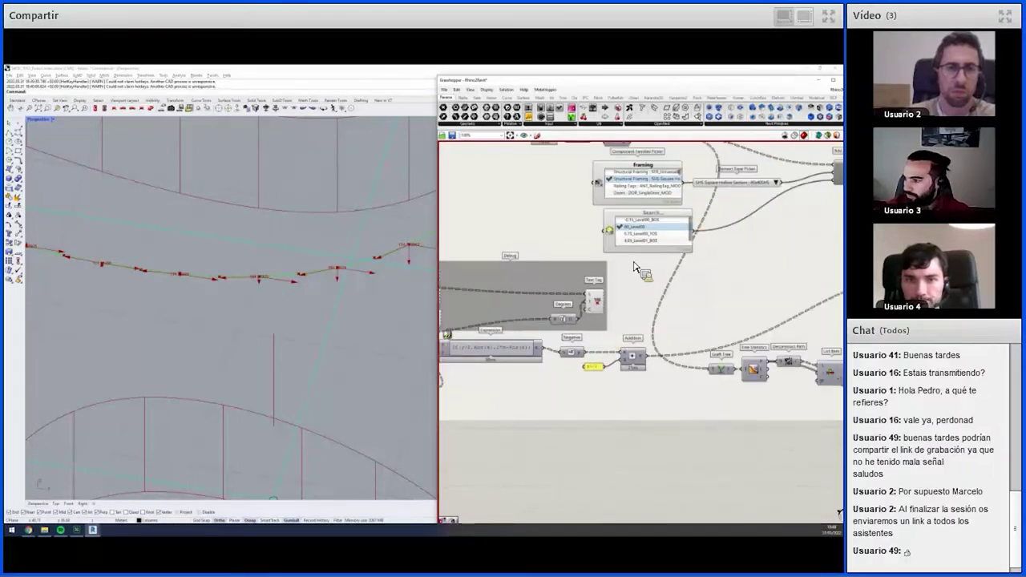
scroll(774, 301, "down", 1)
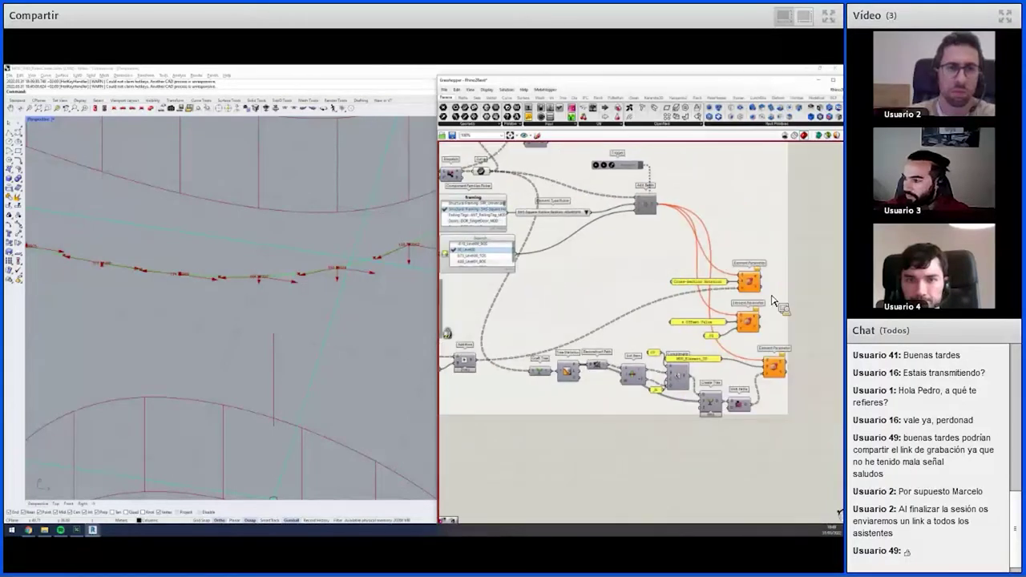
scroll(750, 283, "up", 1)
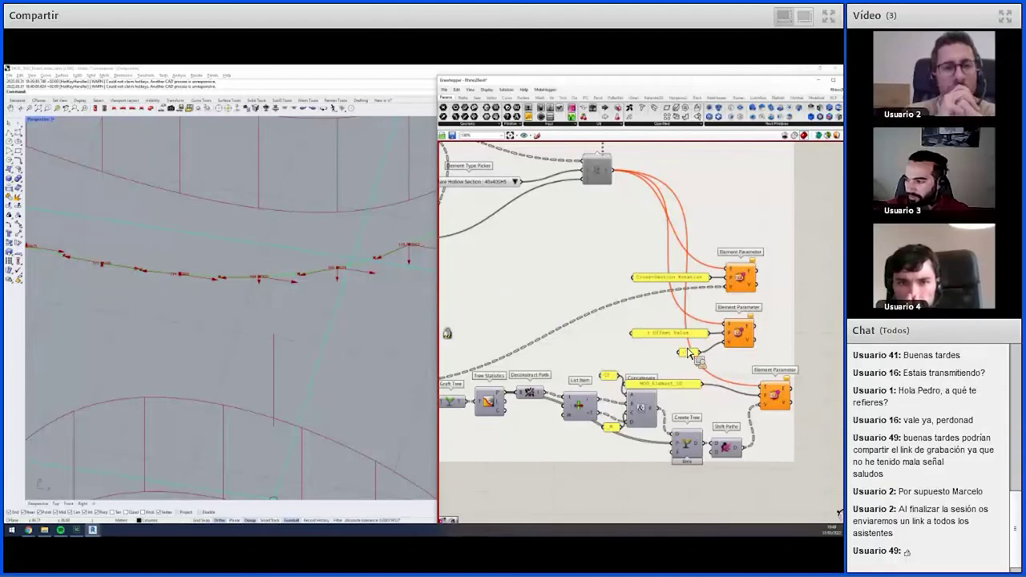
scroll(631, 355, "down", 1)
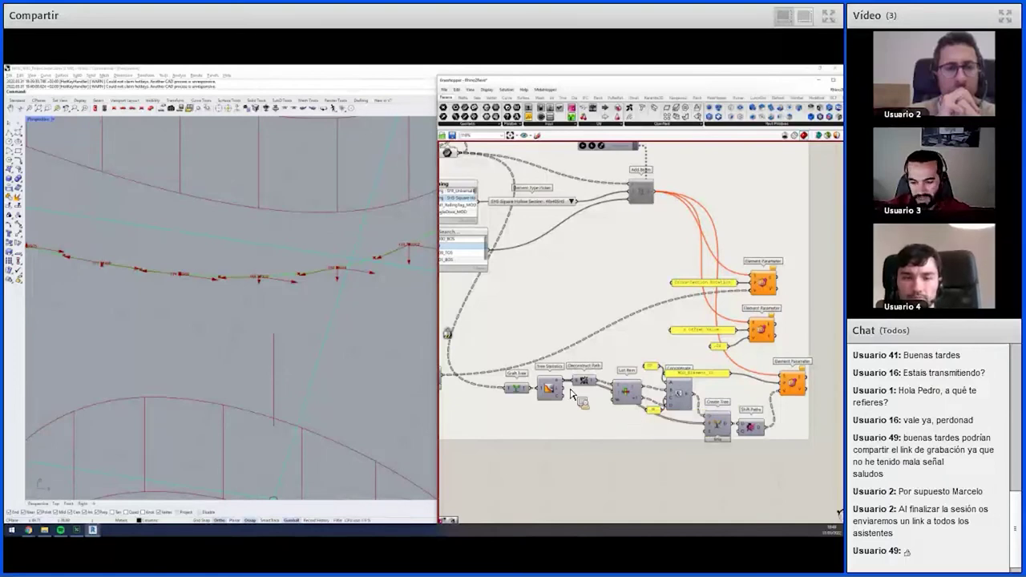
right_click_drag(573, 393, 587, 405)
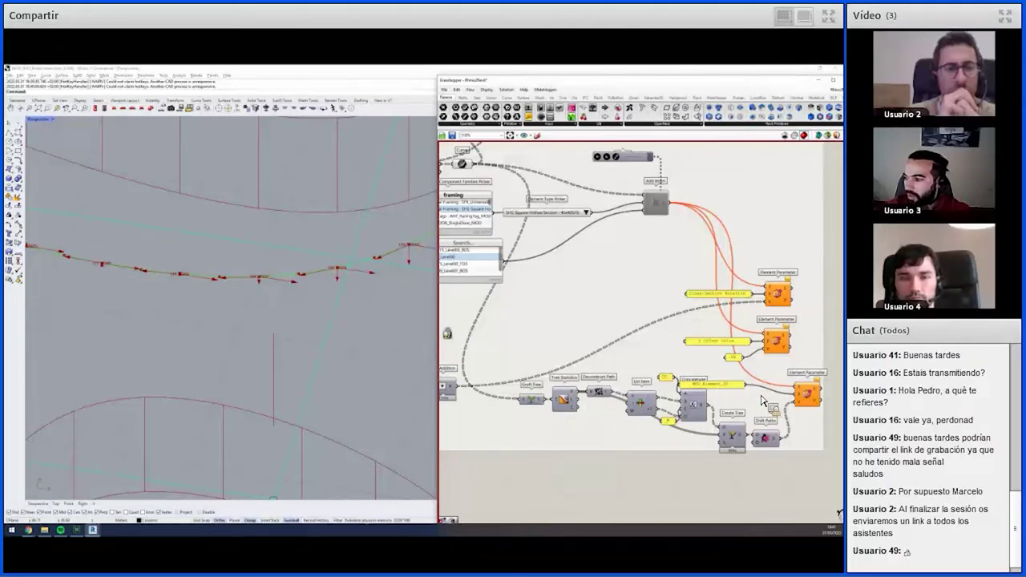
left_click(806, 69)
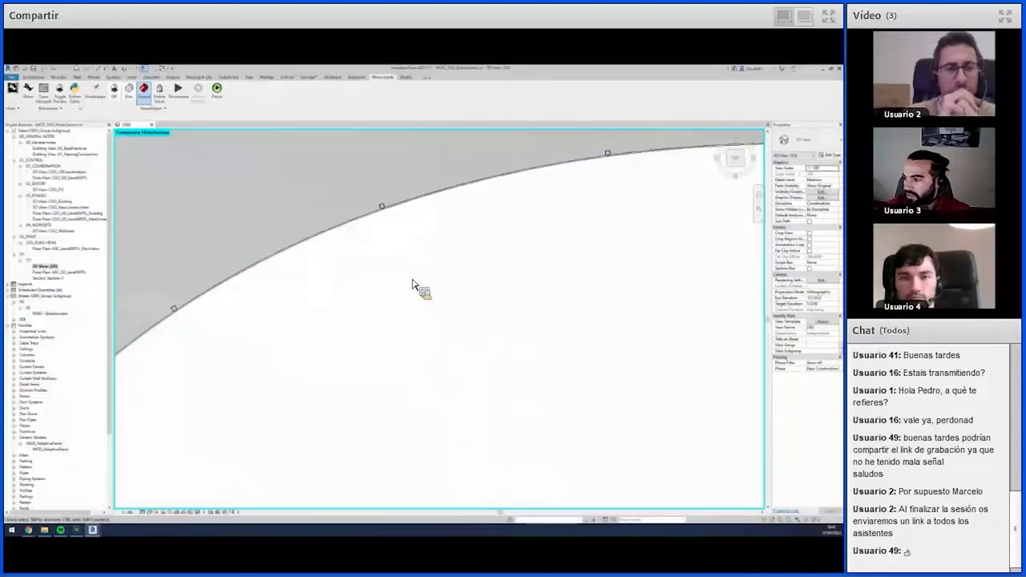
- Select two curved beam segments, read their Properties, orbit to the glazing, then return to Rhino
left_click(388, 211)
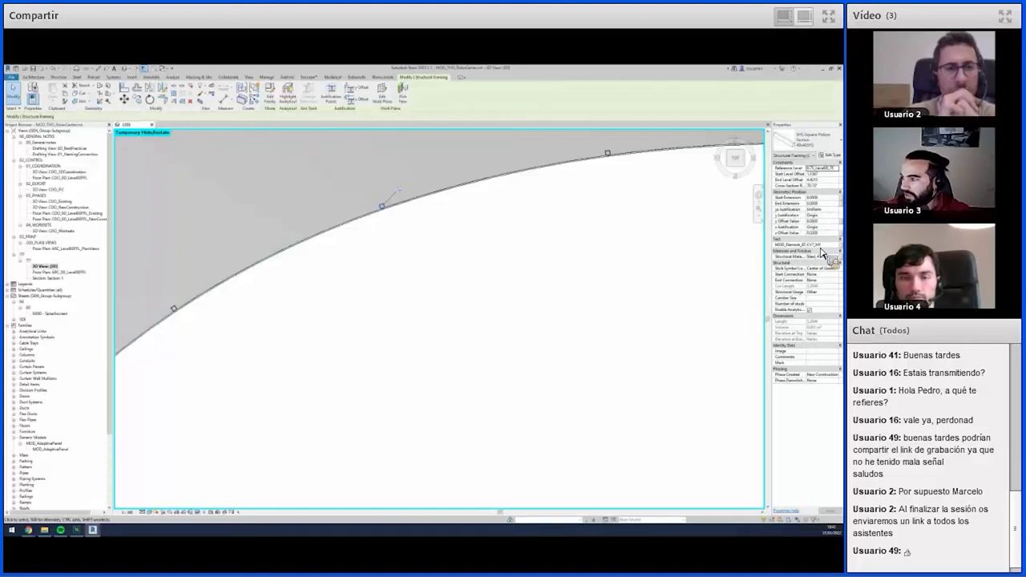
left_click(609, 165)
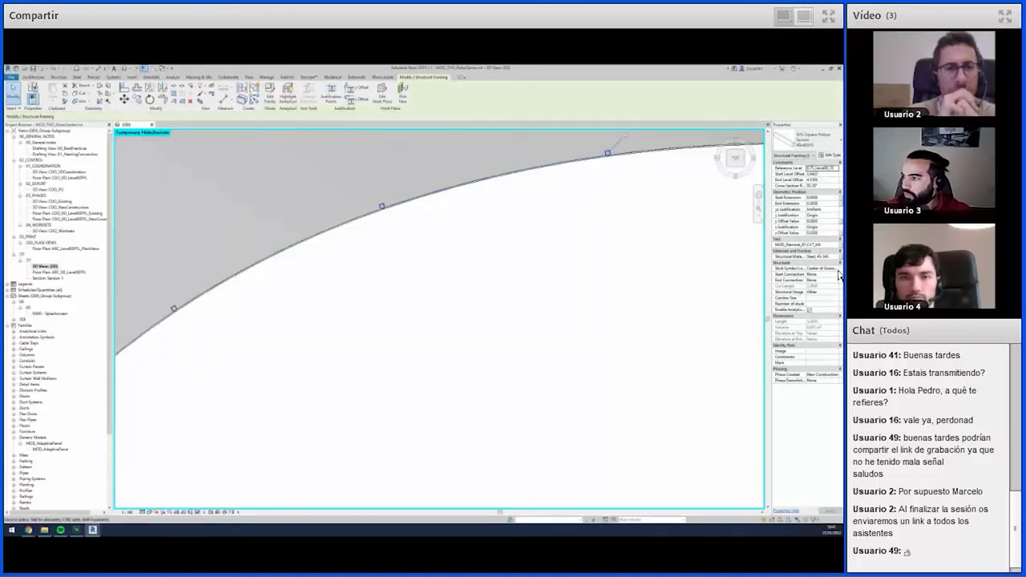
mouse_move(348, 267)
middle_mouse_down("shift")
mouse_move(486, 201)
mouse_move(518, 206)
mouse_move(310, 348)
mouse_move(202, 247)
middle_mouse_up("shift")
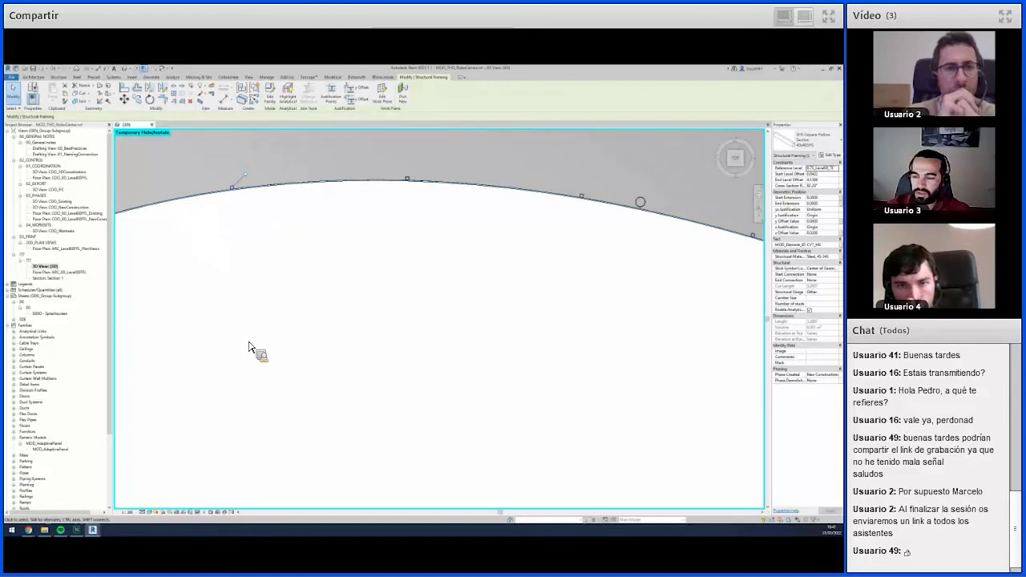
mouse_move(270, 360)
middle_mouse_down("shift")
mouse_move(304, 360)
mouse_move(259, 361)
middle_mouse_up("shift")
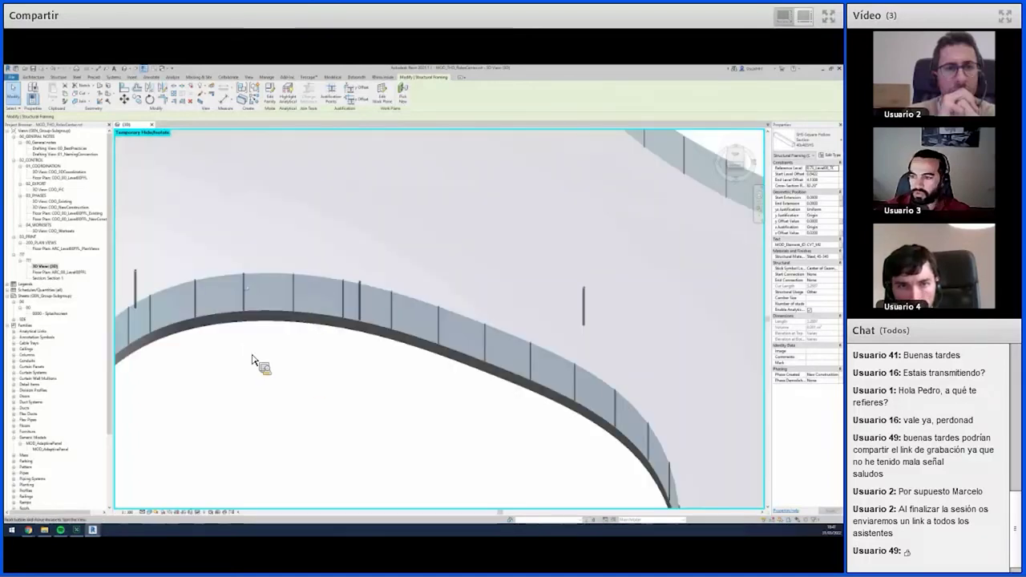
left_click(131, 520)
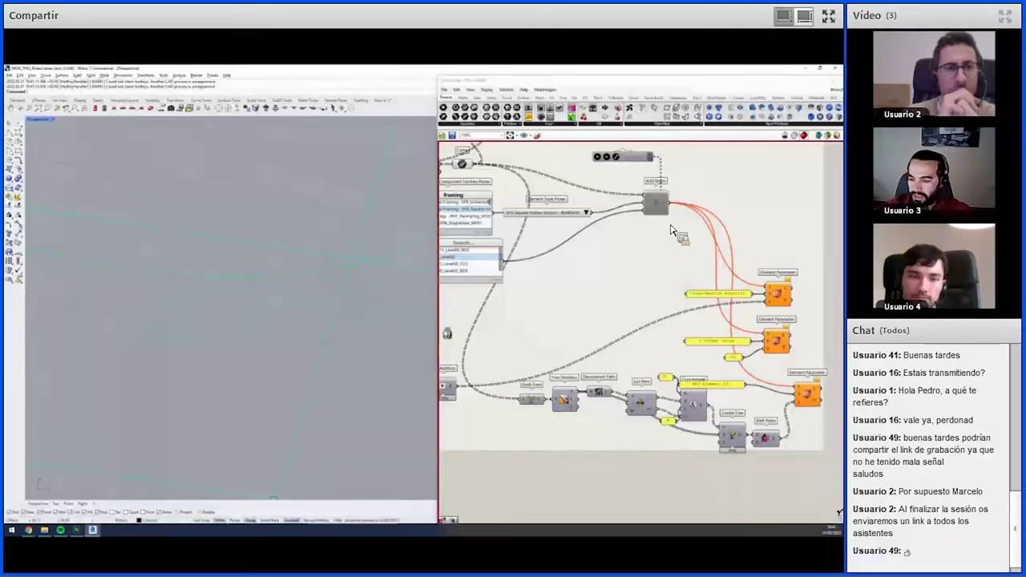
- Bring the curves back into the Rhino viewport and select the Shift Paths component
scroll(652, 250, "down", 2)
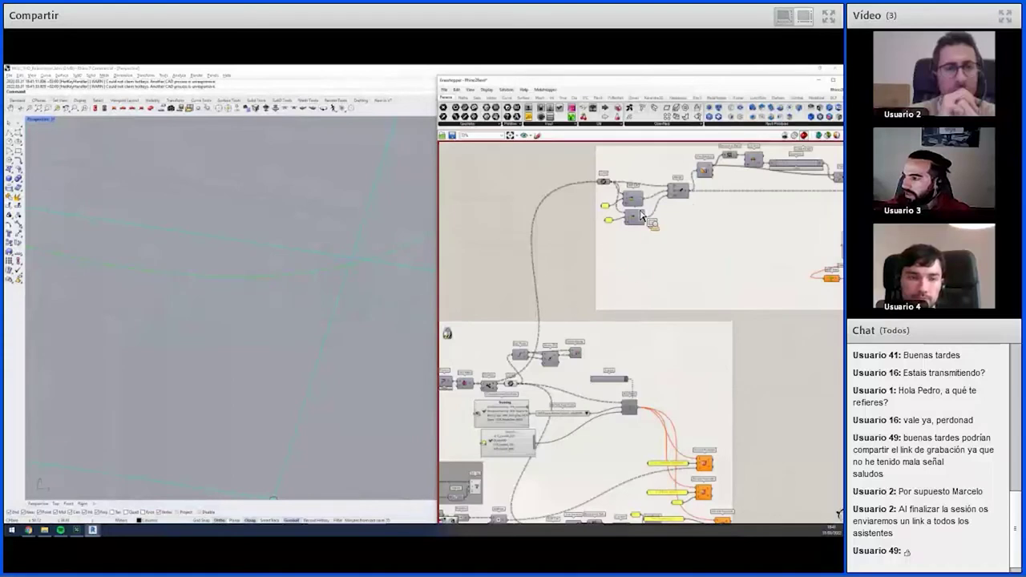
scroll(582, 259, "up", 2)
scroll(573, 289, "up", 2)
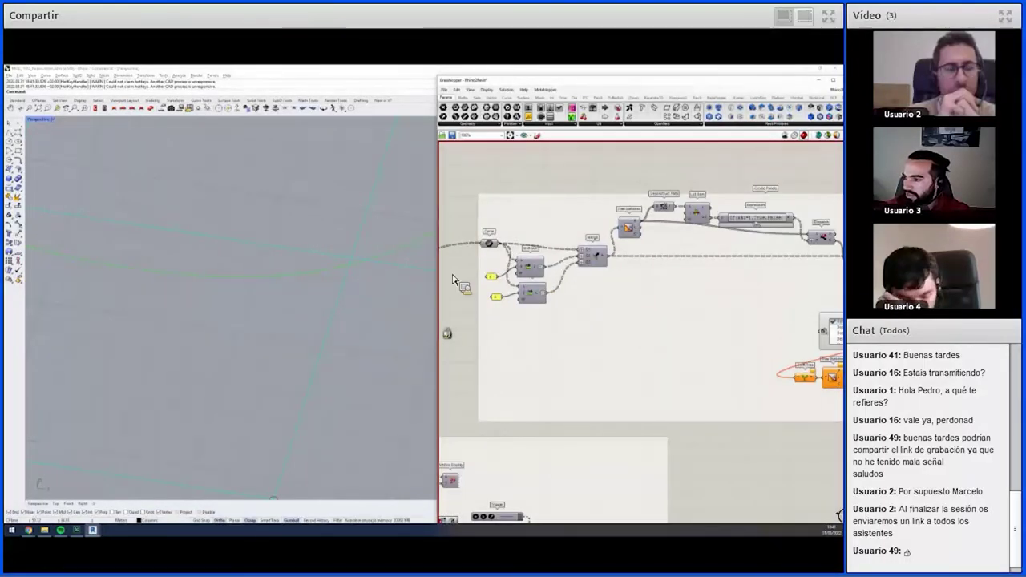
left_click(295, 297)
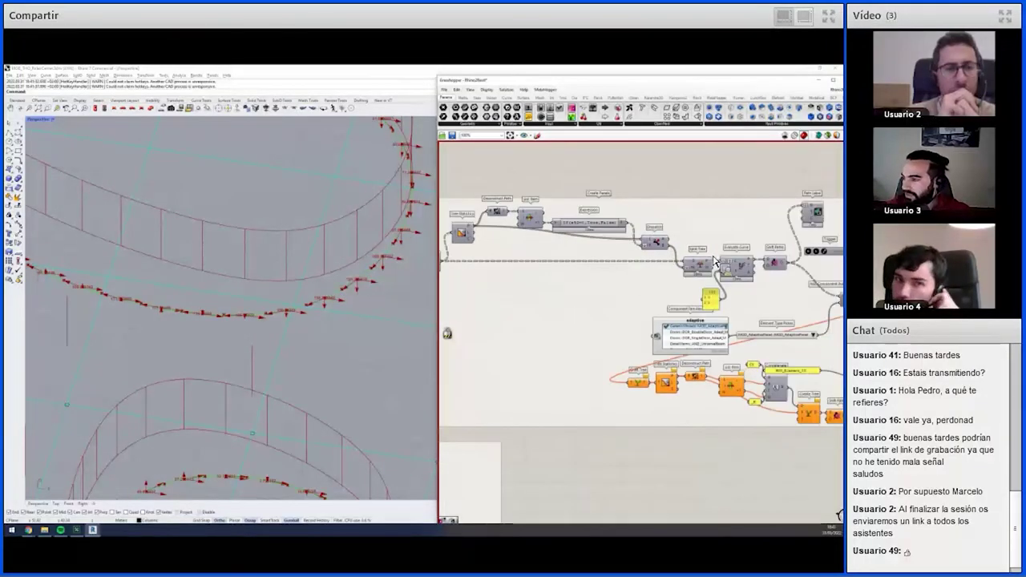
left_click(697, 261)
middle_click(623, 233)
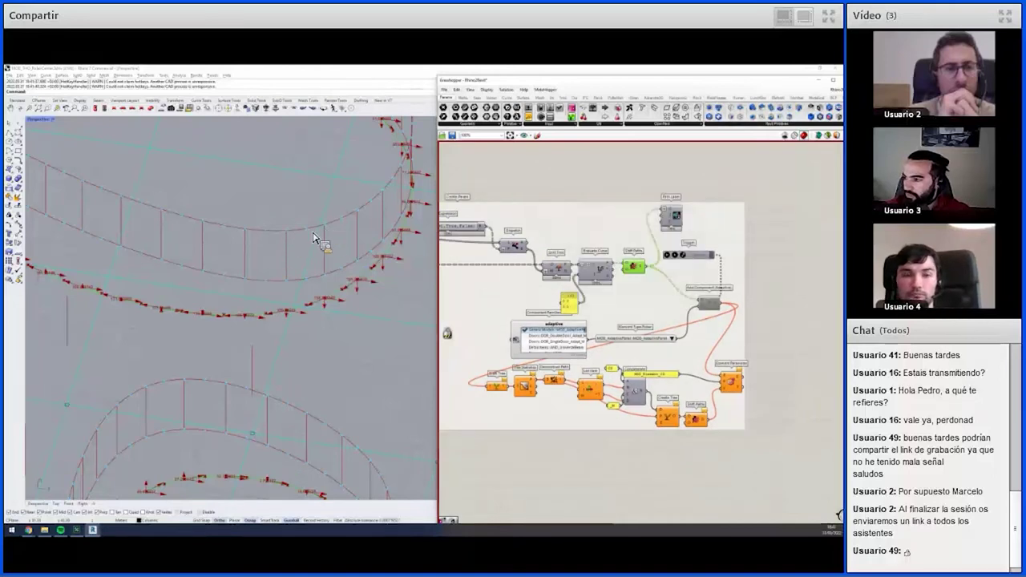
- Turn on the Path Label preview to number the curves in Rhino, then switch to Revit
scroll(305, 244, "up", 2)
scroll(306, 232, "up", 2)
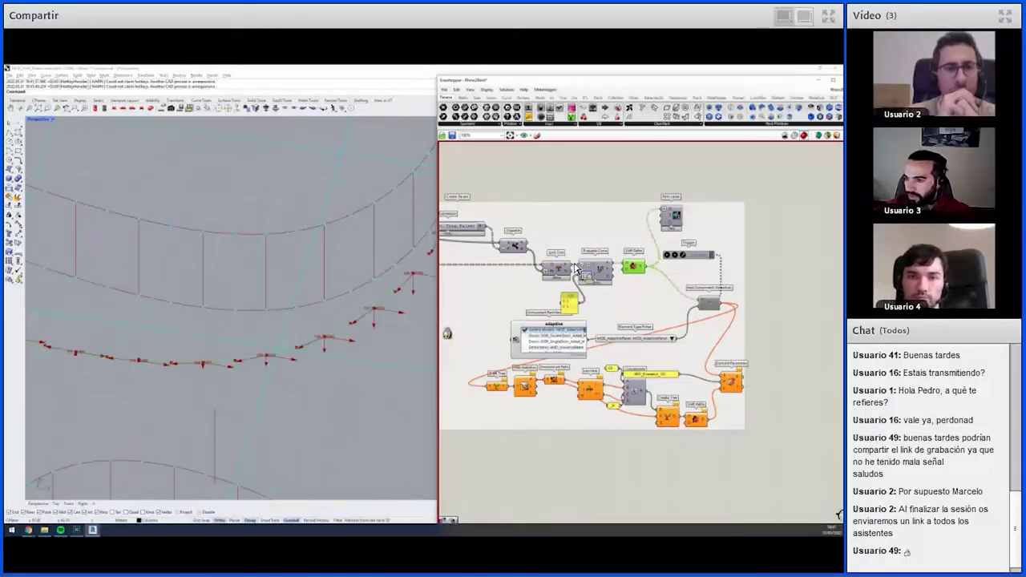
scroll(656, 255, "up", 1)
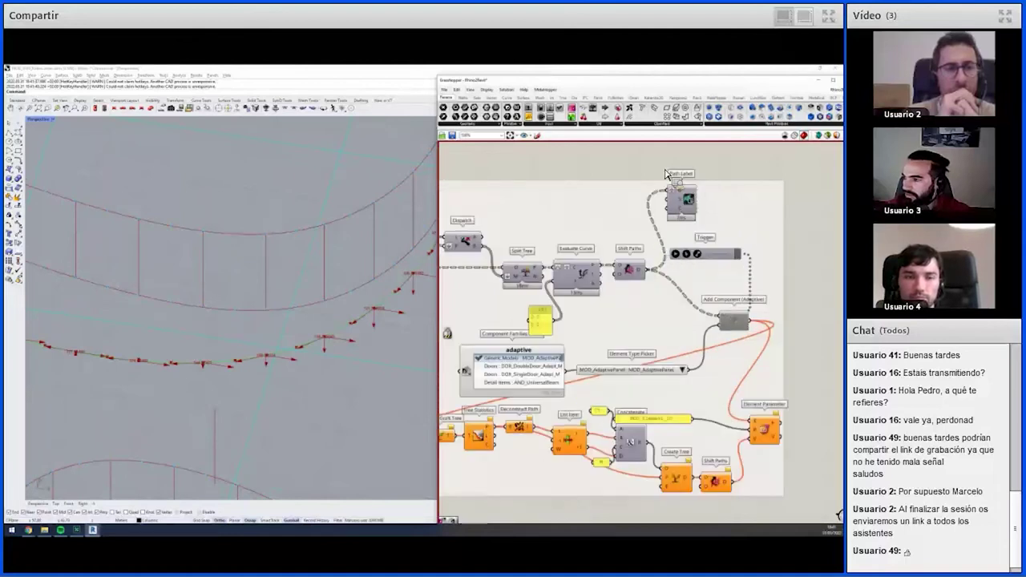
left_click(687, 205)
middle_click(688, 200)
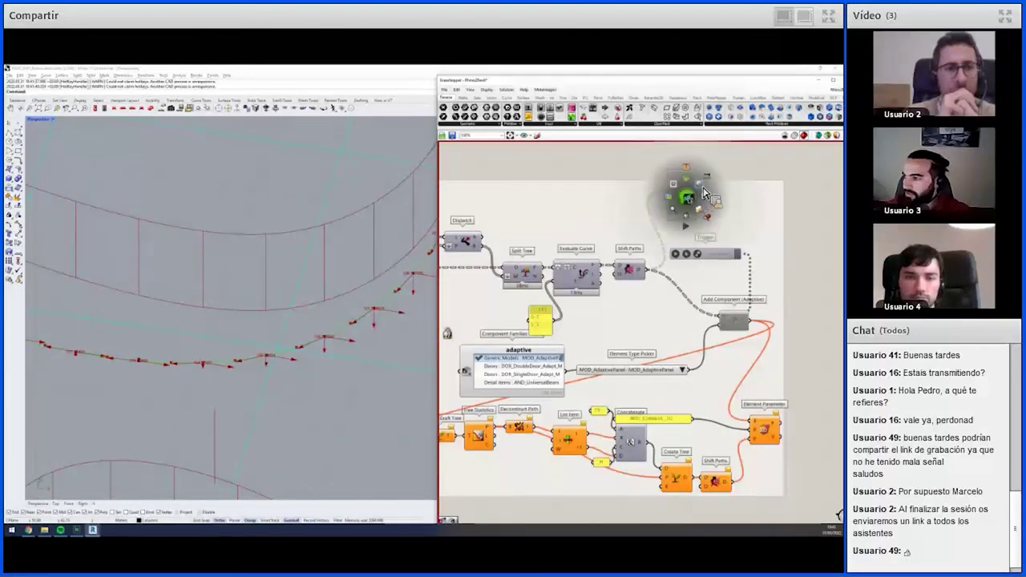
left_click(687, 199)
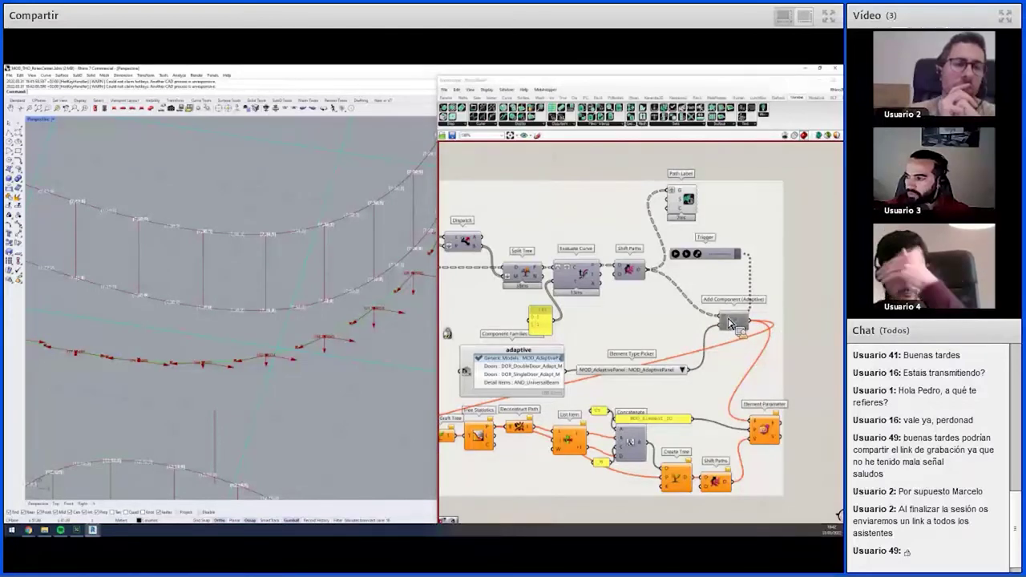
right_click_drag(732, 323, 712, 317)
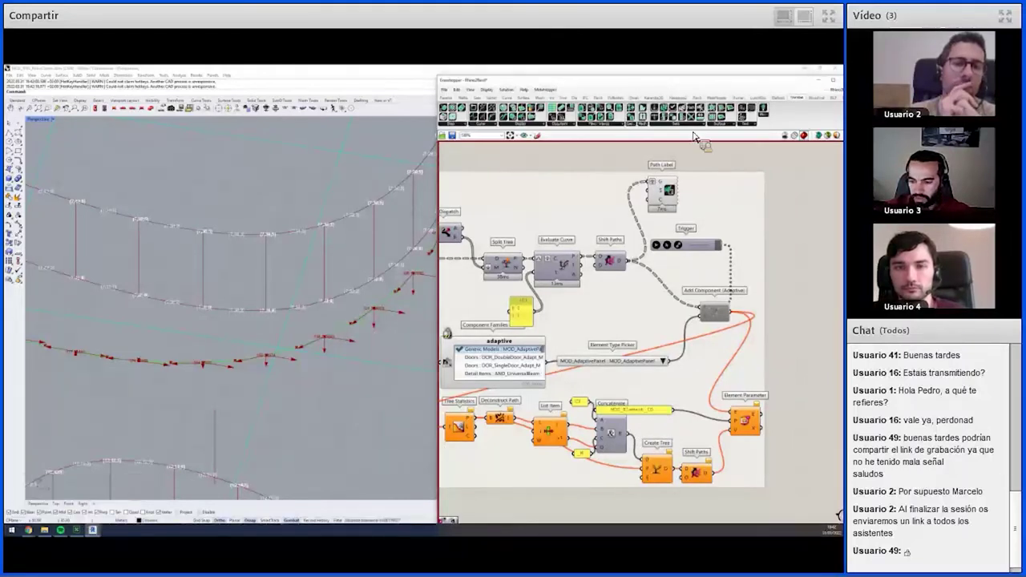
key("alt+Tab")
mouse_move(418, 314)
middle_mouse_down("shift")
mouse_move(405, 274)
mouse_move(418, 300)
middle_mouse_up("shift")
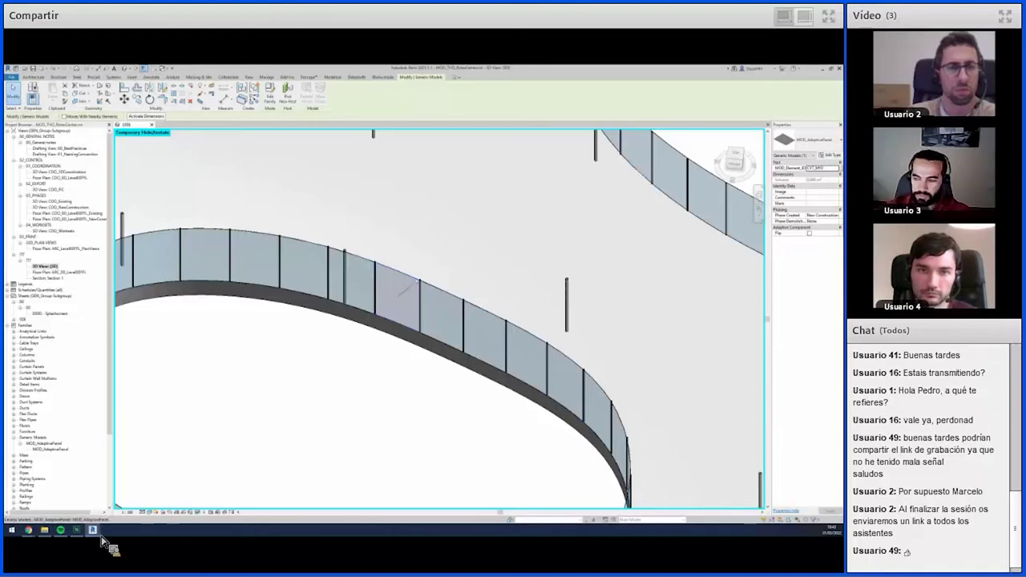
left_click(132, 505)
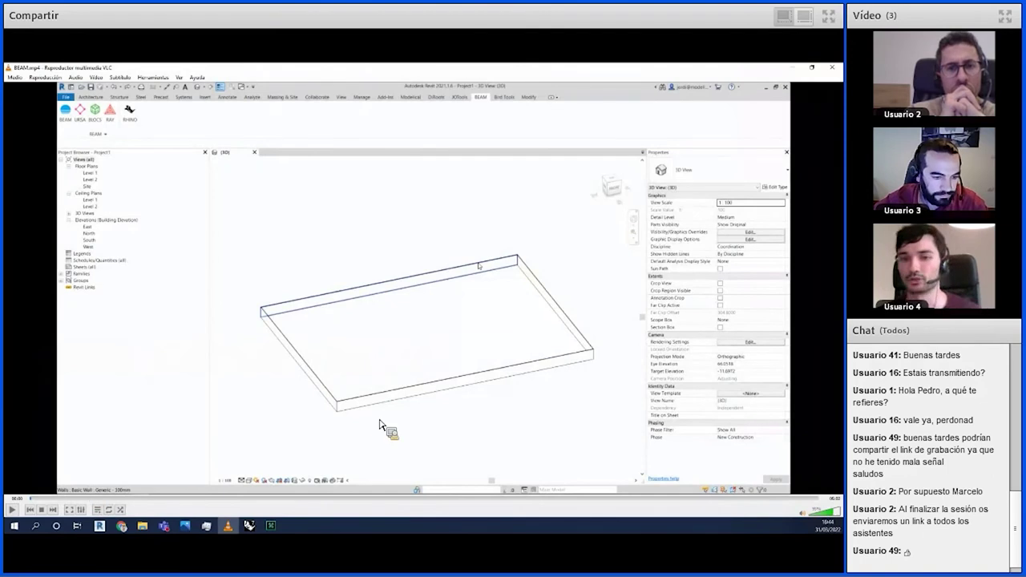
- Play the Revit BEAM demo video full-screen in VLC
double_click(385, 426)
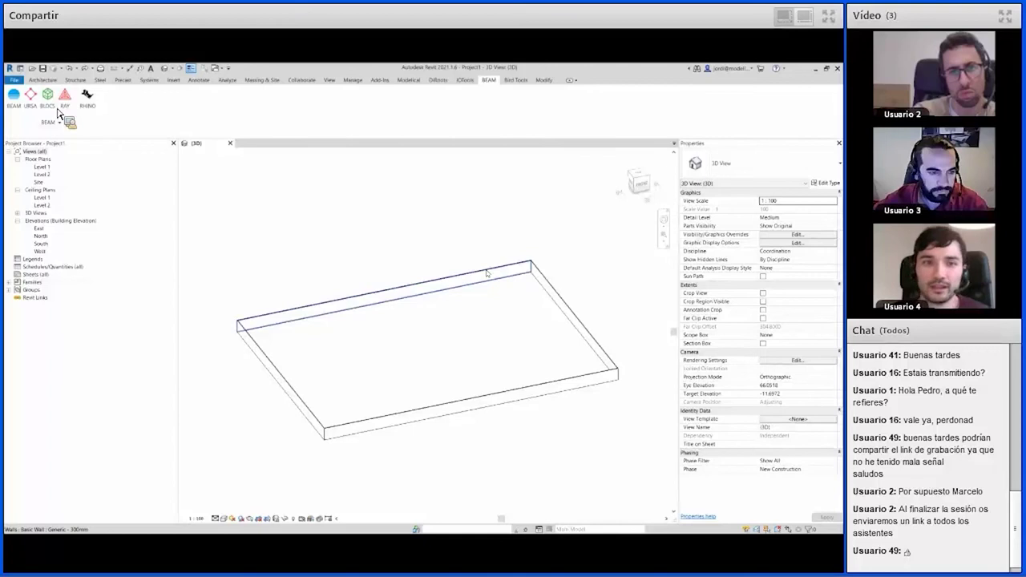
mouse_move(417, 520)
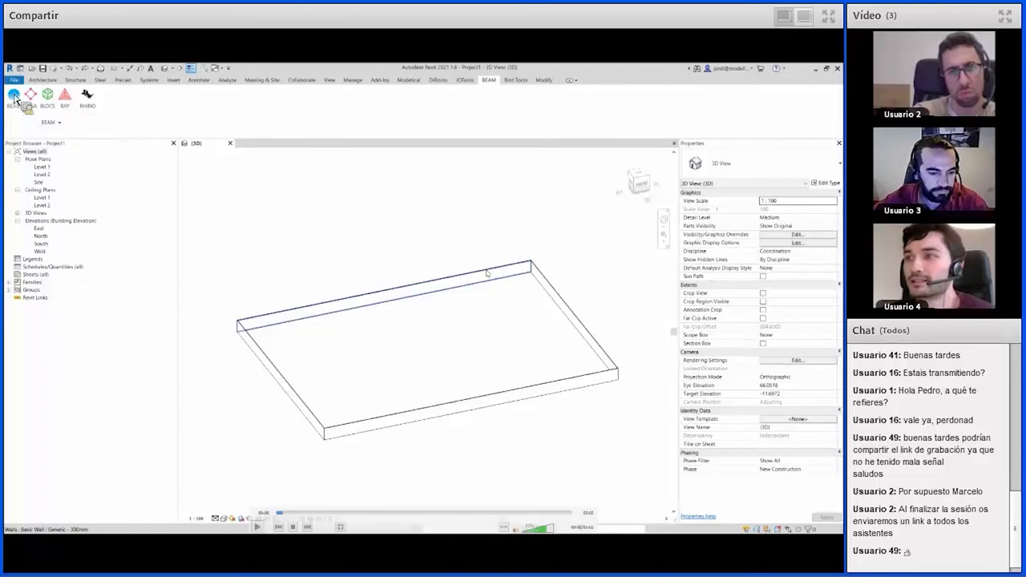
- Select the back wall, then Tab-select all four connected walls of the enclosure
left_click_drag(17, 99, 333, 143)
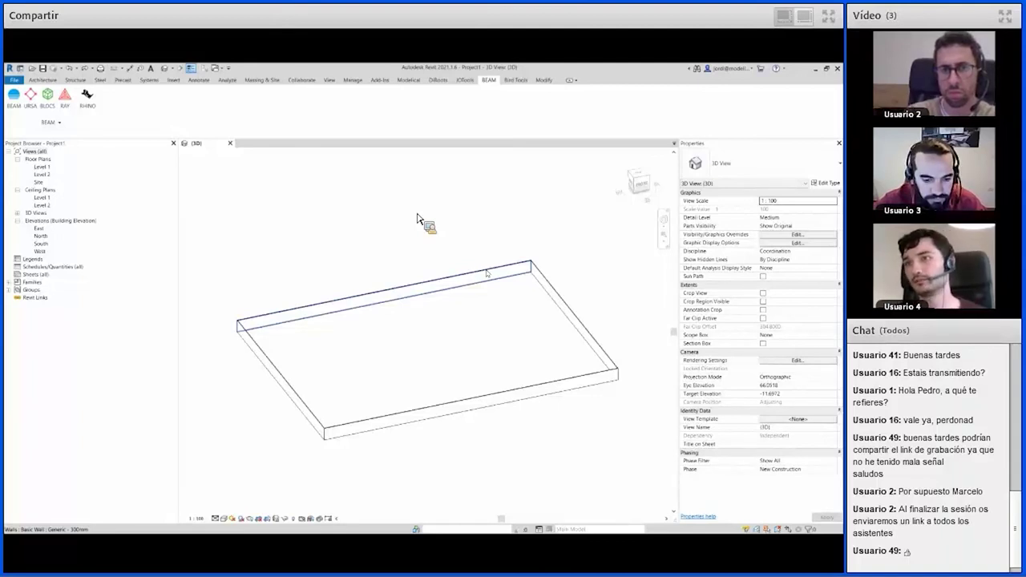
left_click(487, 275)
key("Tab")
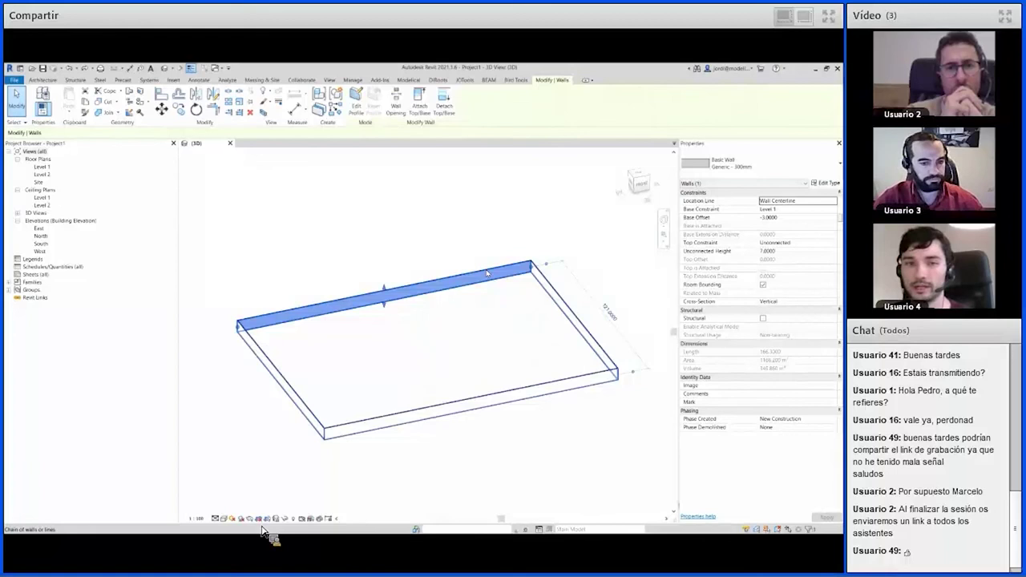
left_click(487, 274)
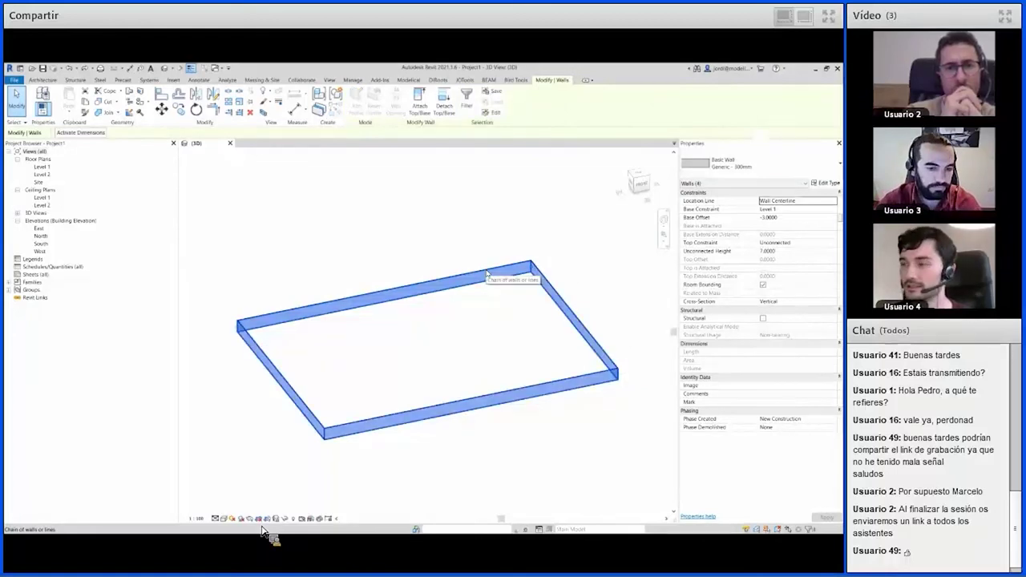
- Export the four walls with BEAM's RAY tool under the name 'Fachada'
left_click(487, 81)
left_click(64, 99)
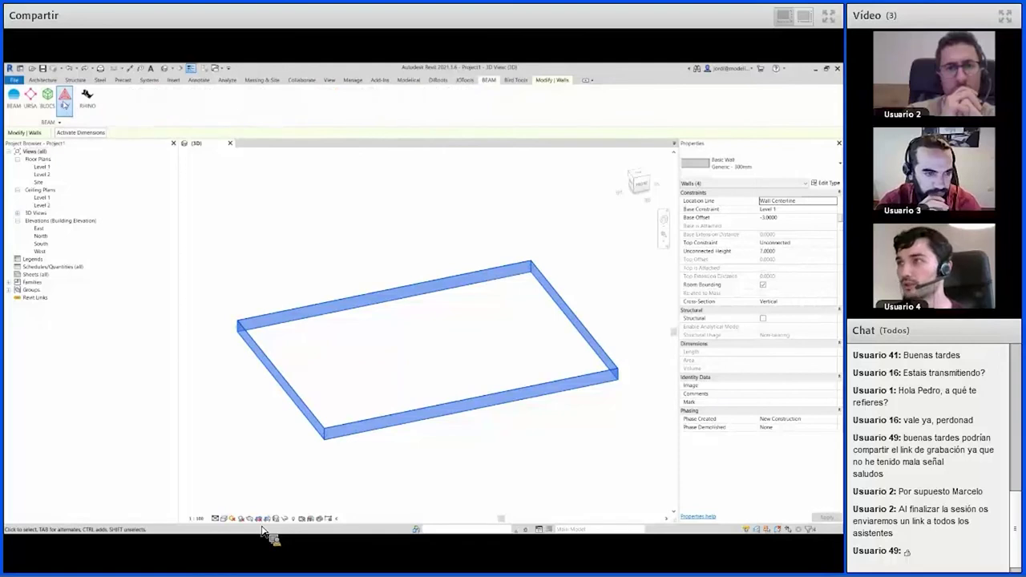
type("Fachada")
left_click(262, 530)
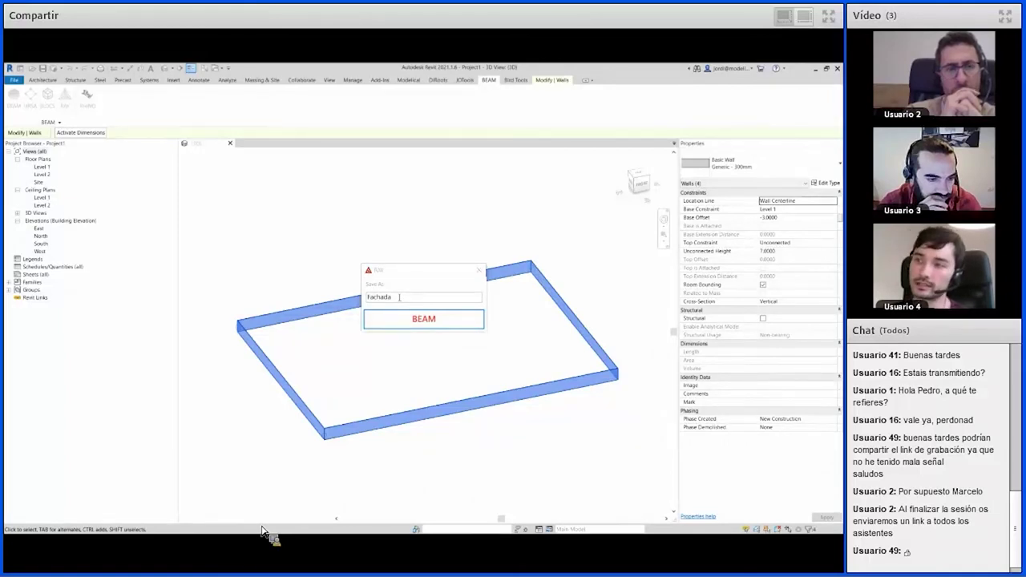
left_click(423, 319)
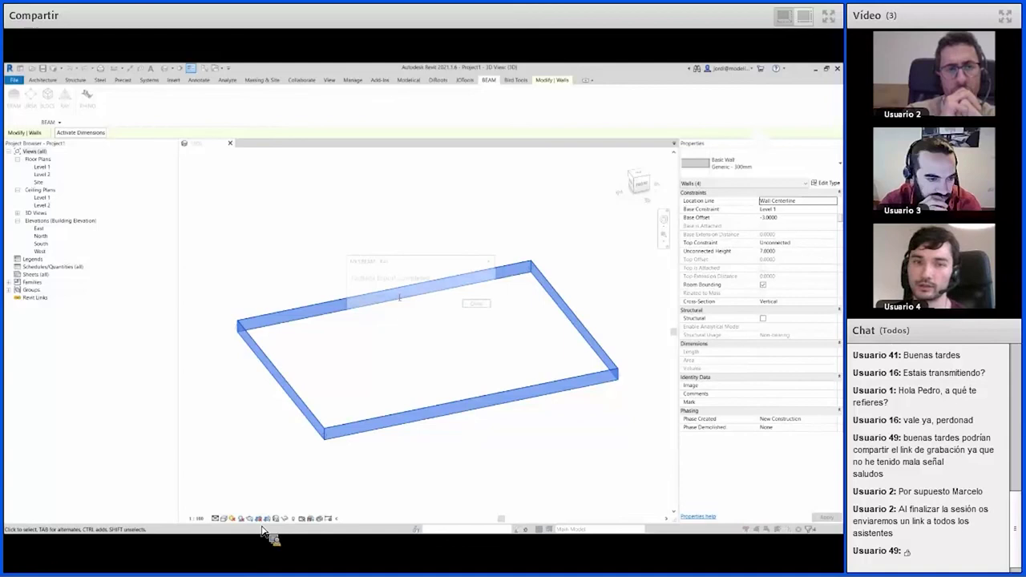
left_click(485, 306)
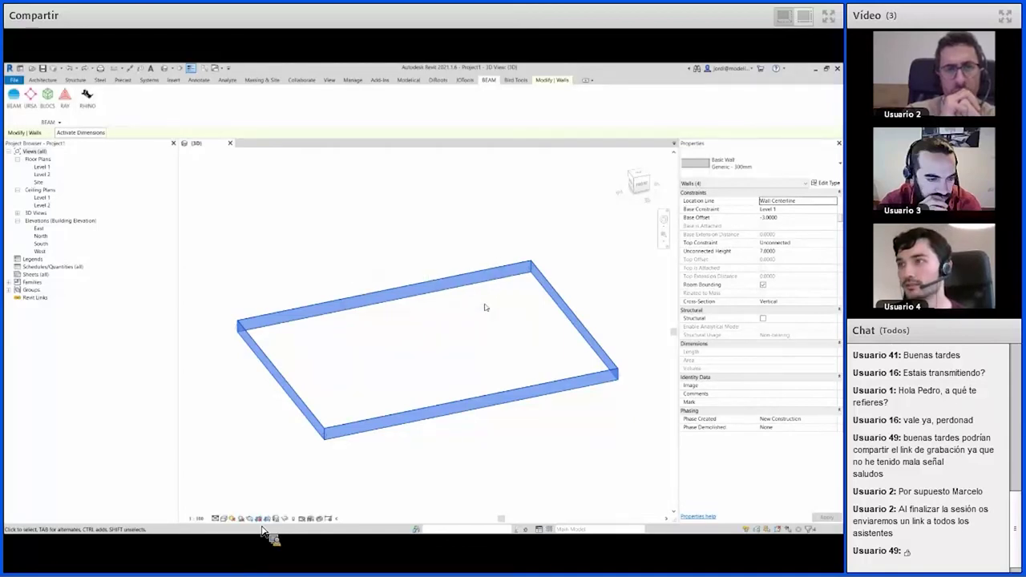
key("alt+Tab")
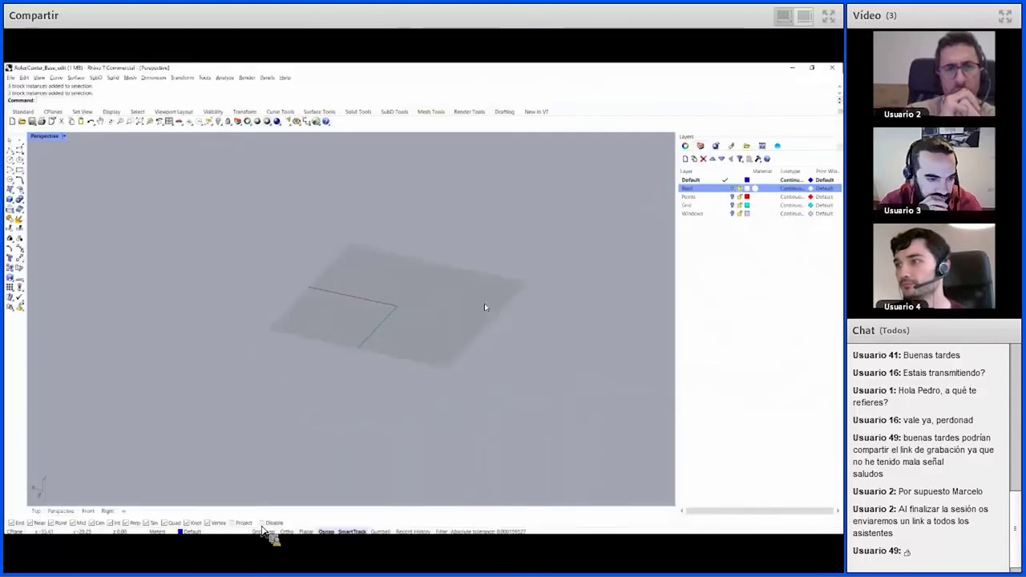
- Import the Fachada walls via BEAM's RAV tool and inspect one wall's properties
left_click(761, 146)
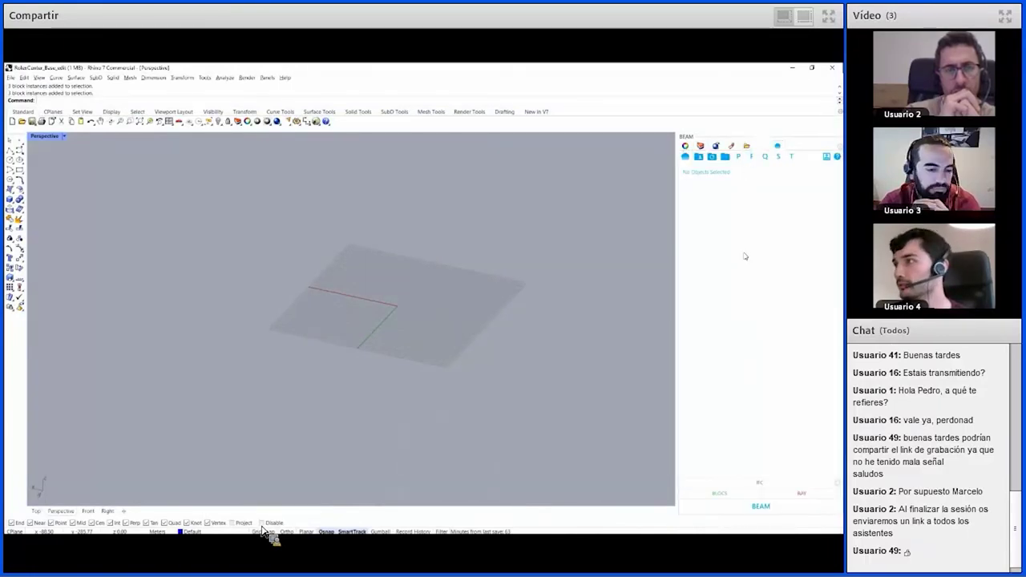
left_click(801, 494)
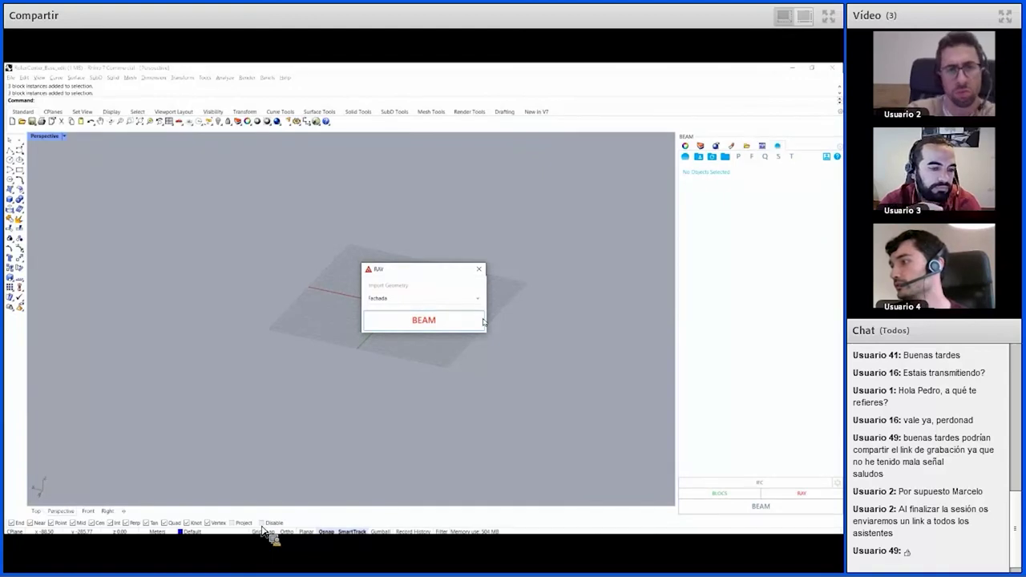
left_click_drag(421, 277, 121, 354)
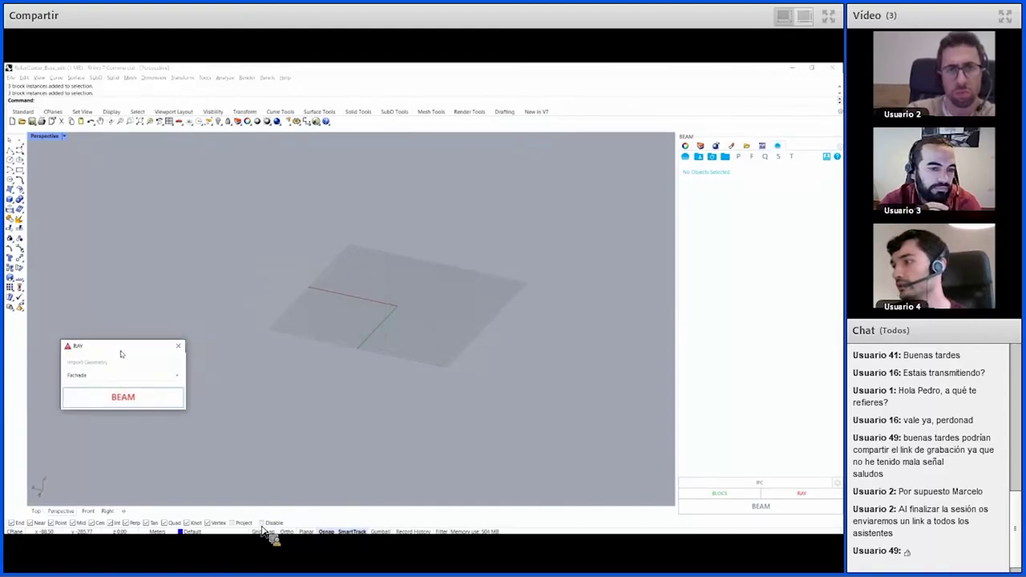
left_click(113, 401)
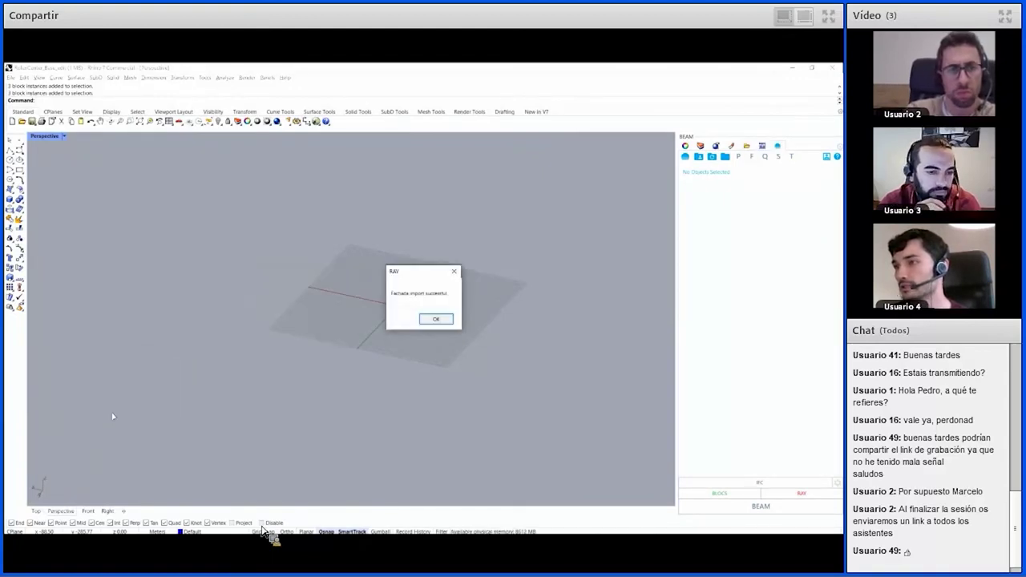
left_click(431, 321)
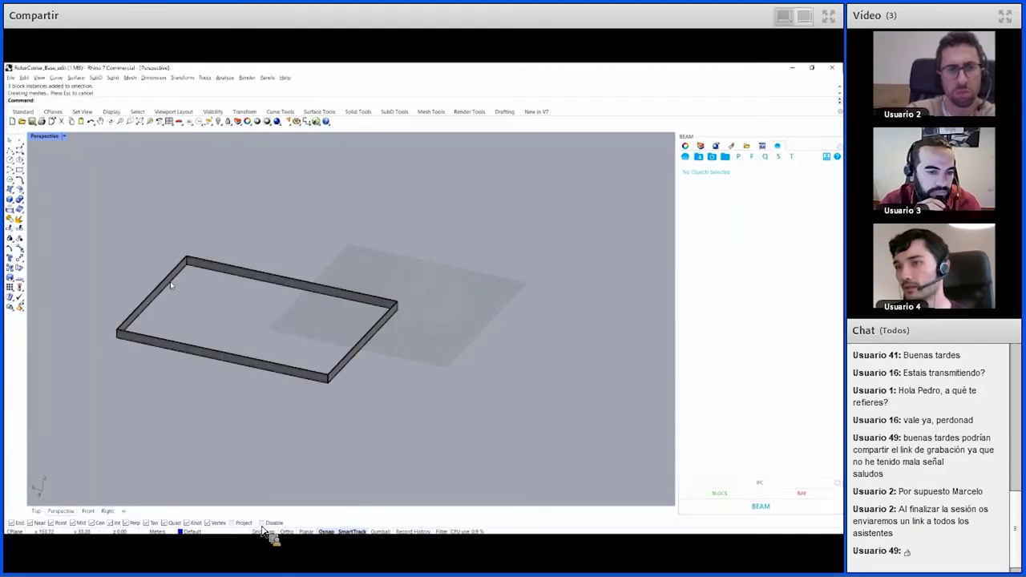
left_click(246, 263)
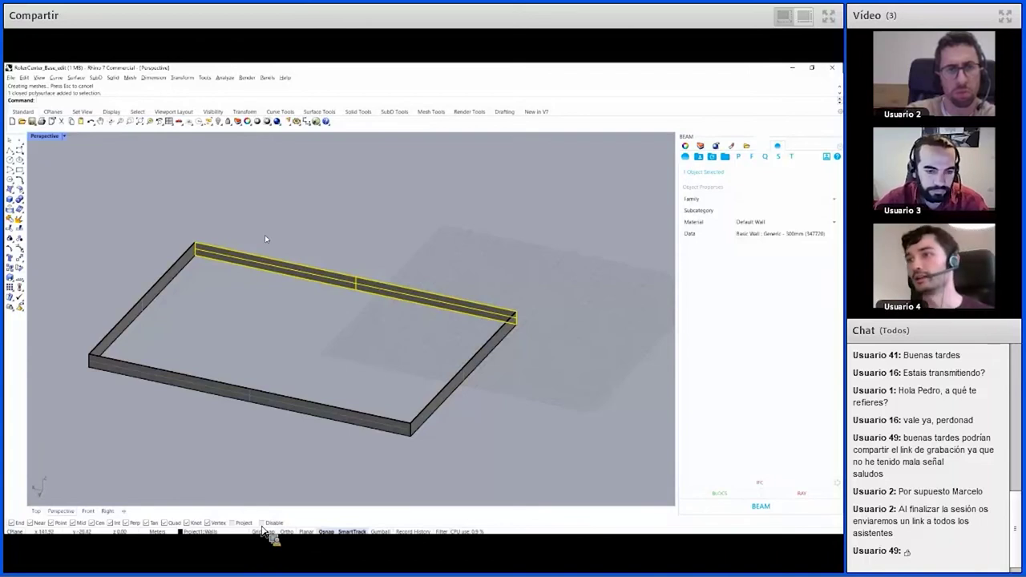
left_click(266, 239)
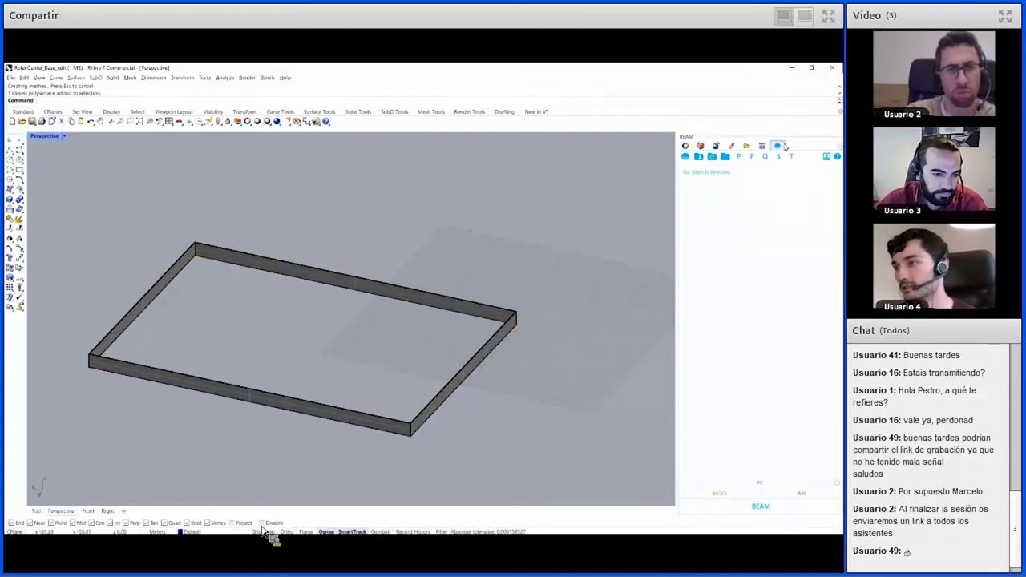
- Show the Roof layer, hide Project1, select the roof and begin typing family 'Cubierta_'
left_click(700, 146)
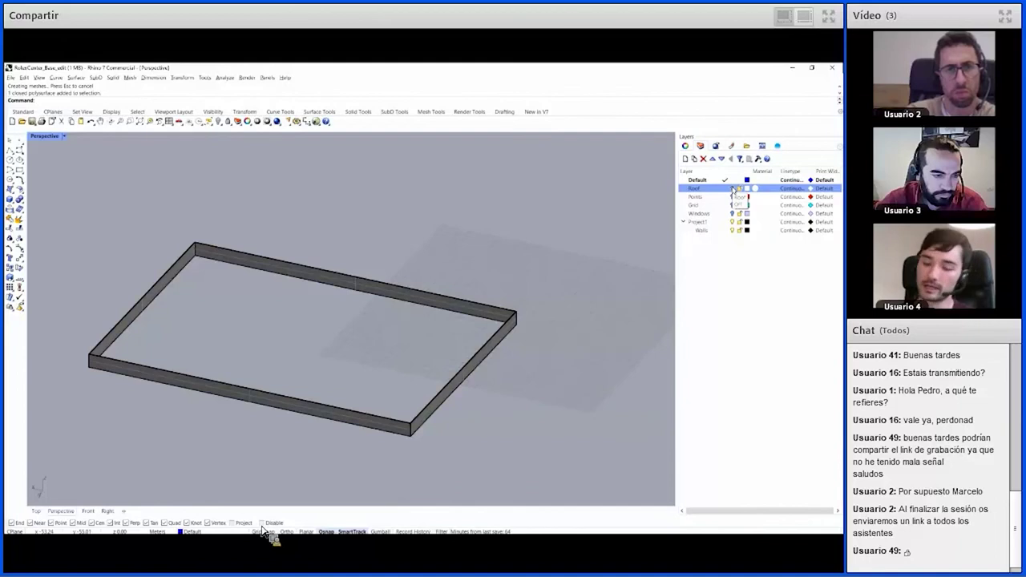
left_click(733, 189)
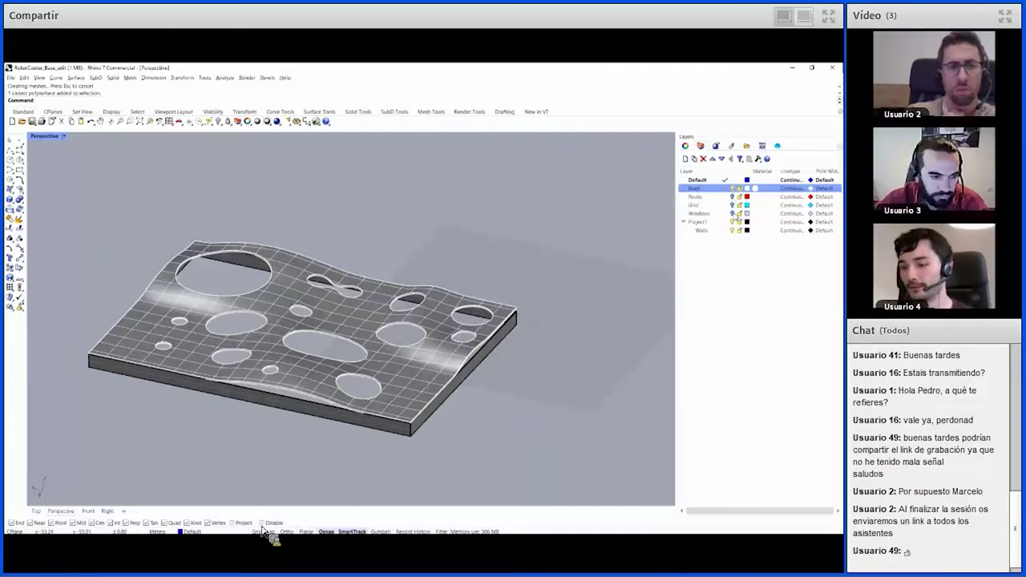
left_click(732, 222)
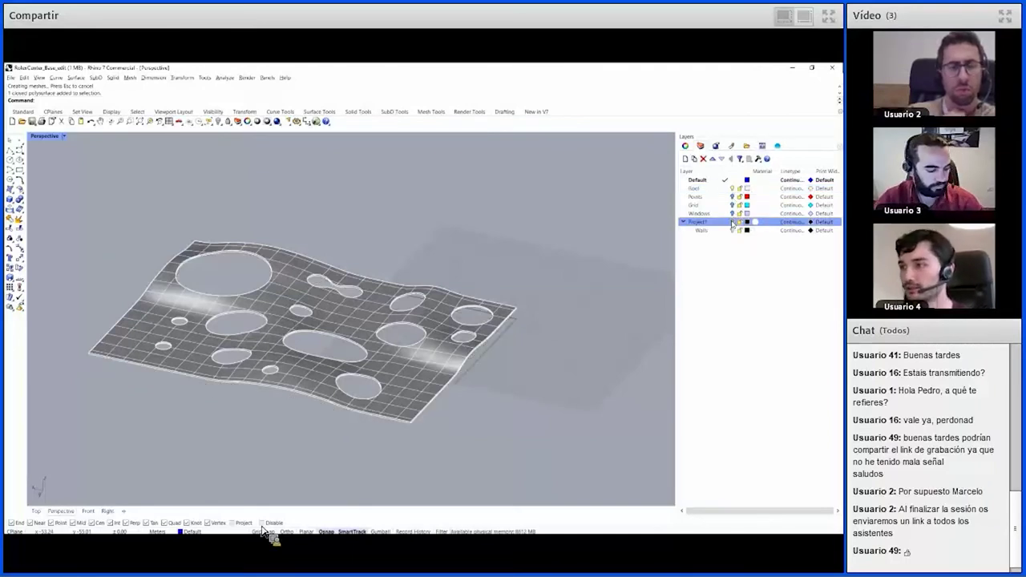
scroll(429, 239, "up", 2)
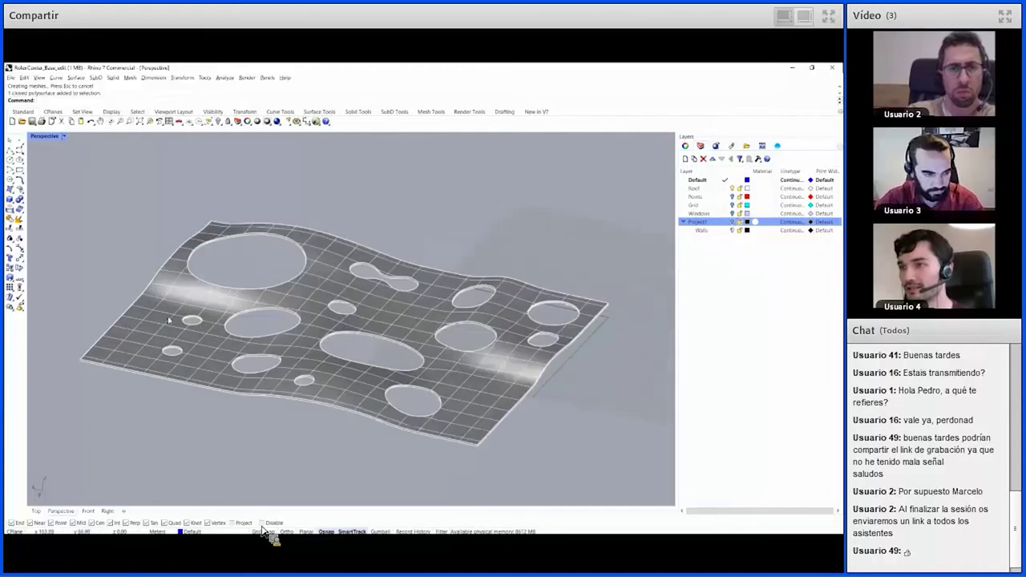
left_click(258, 288)
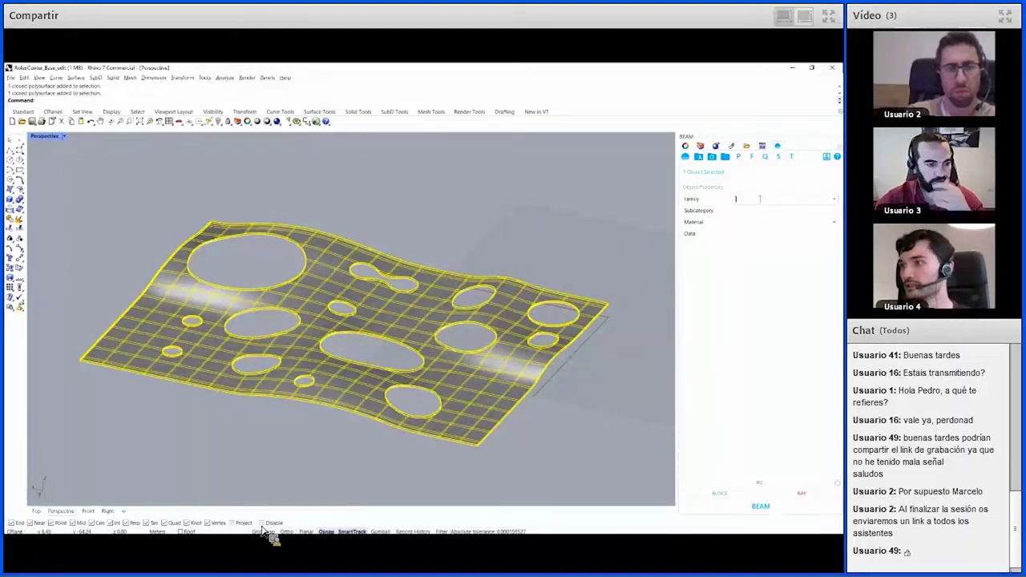
type("Cubierta_600mm")
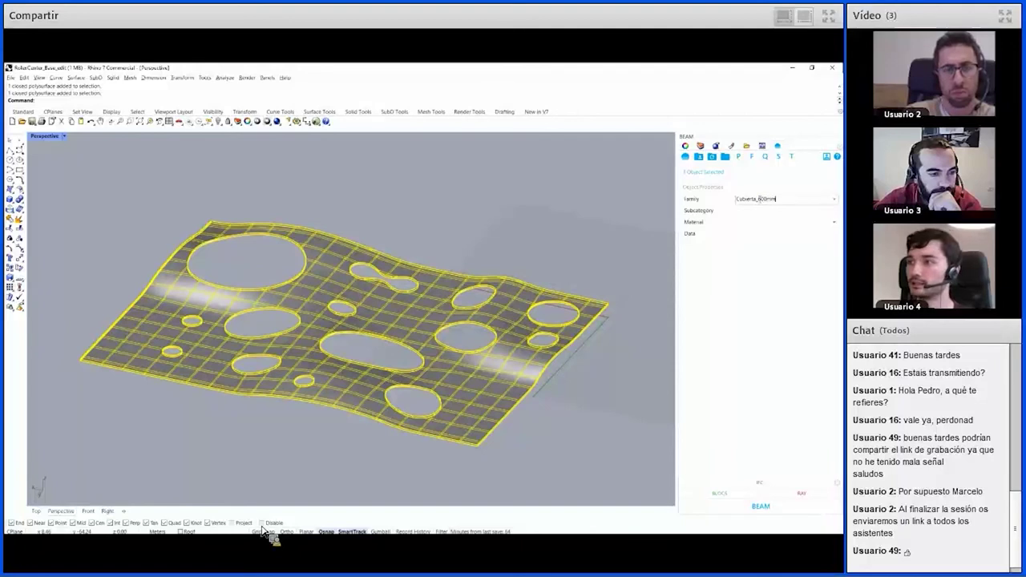
- Give the roof family Cubierta_600mm, Revit category Roofs and Earth material
key("Return")
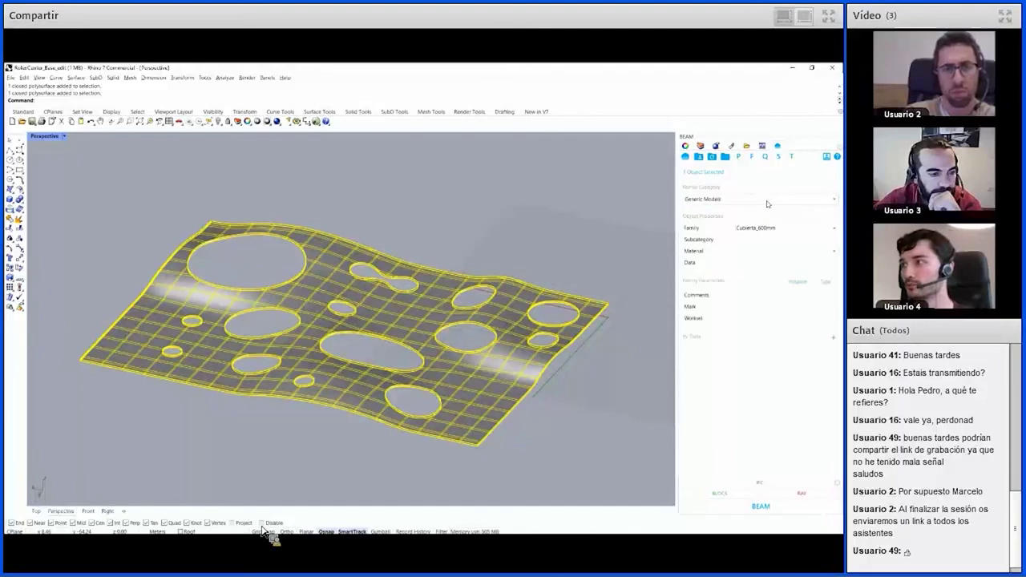
left_click(767, 205)
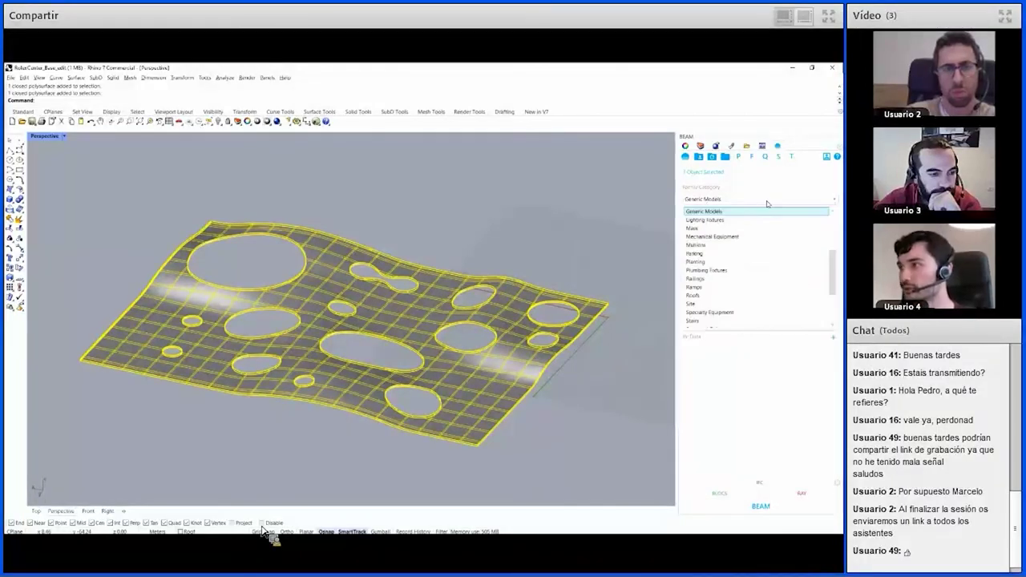
left_click(756, 297)
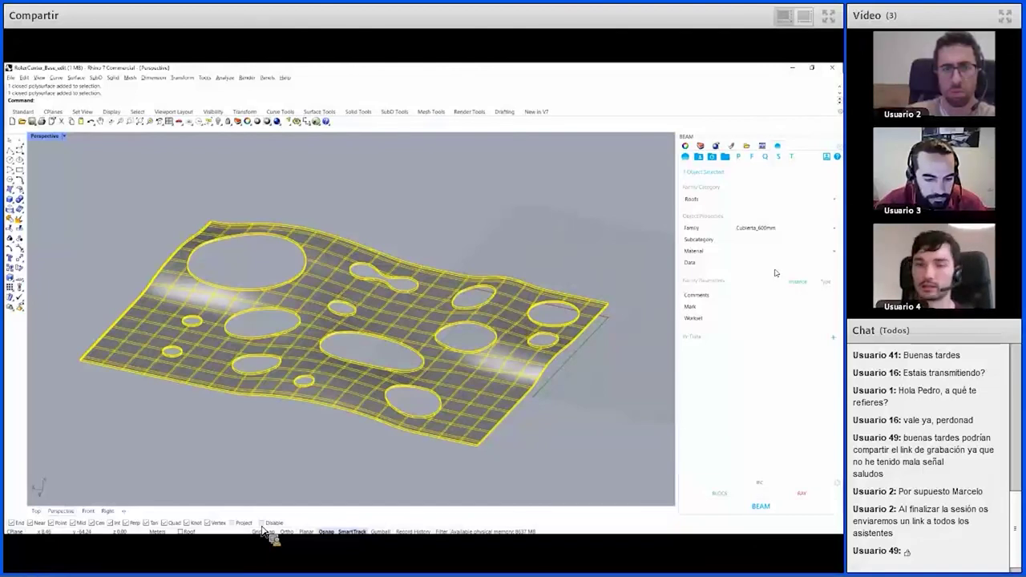
left_click(771, 251)
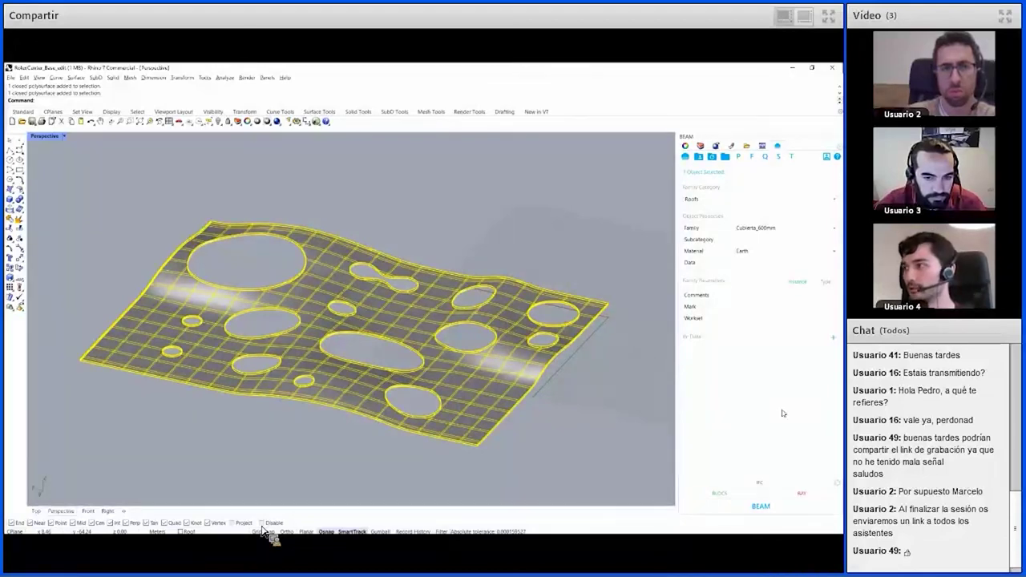
left_click(829, 286)
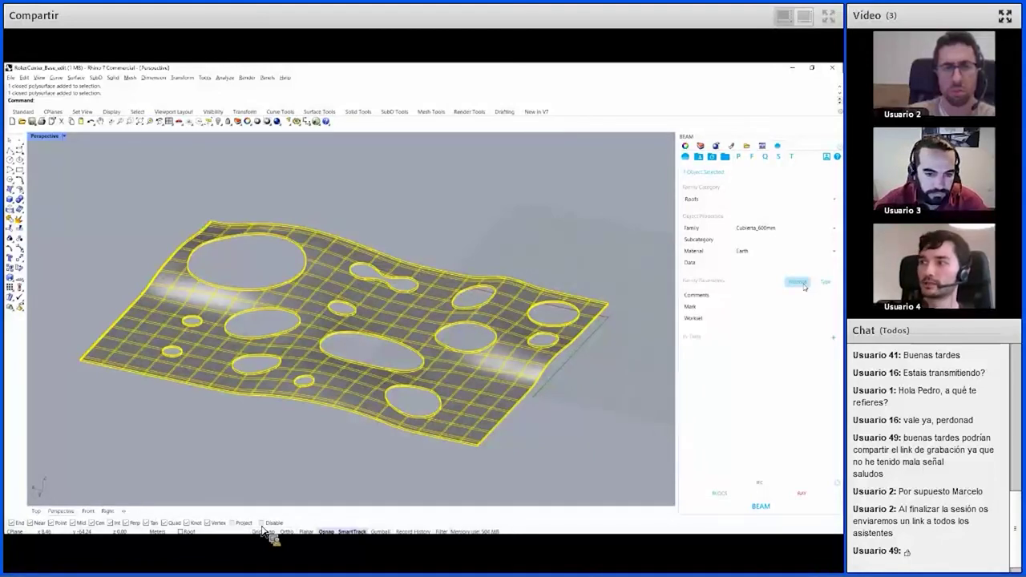
left_click(802, 282)
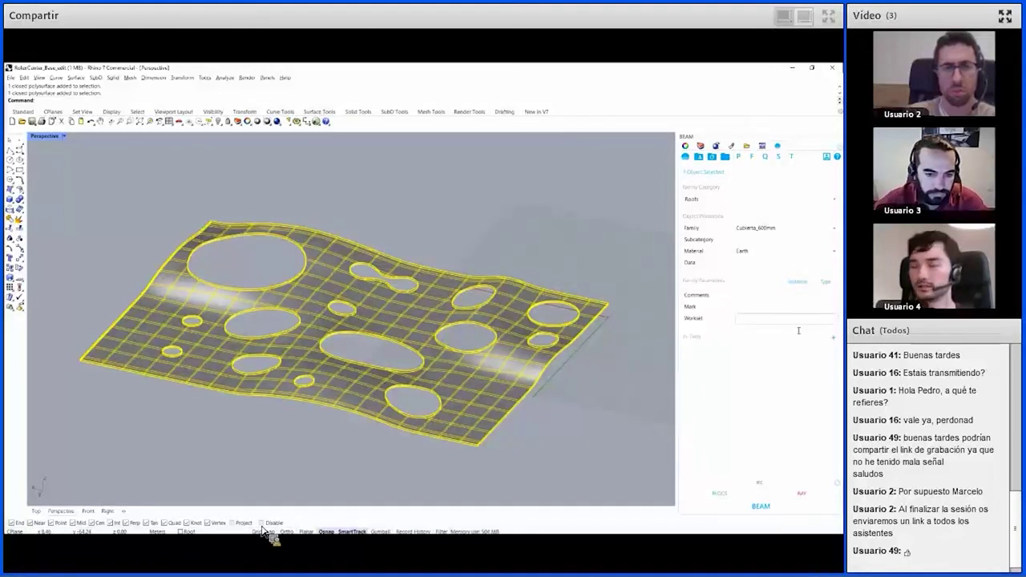
- Export the roof with BEAM as Cubierta_600mm
left_click(758, 506)
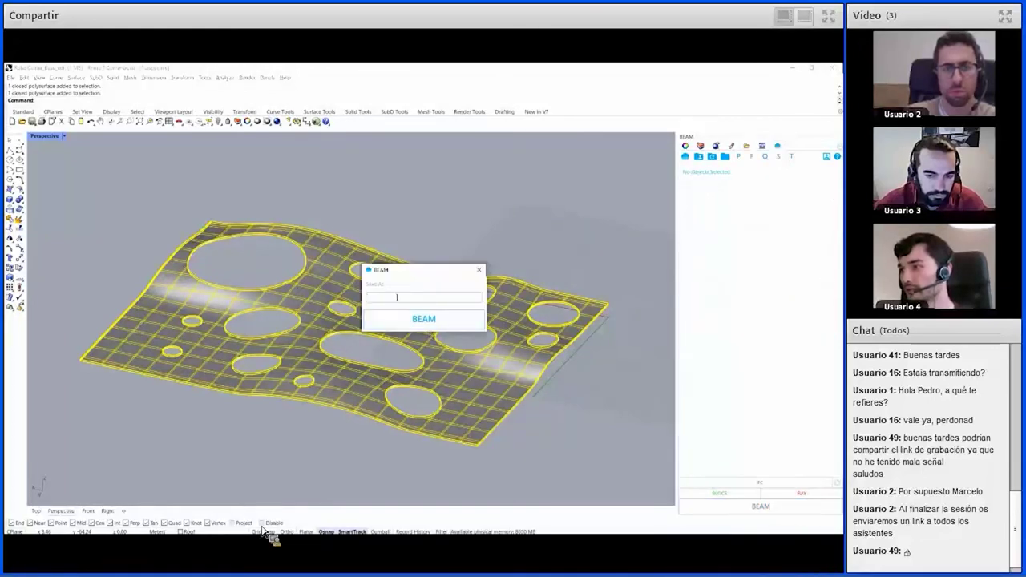
type("Cubierta600mm")
key("Return")
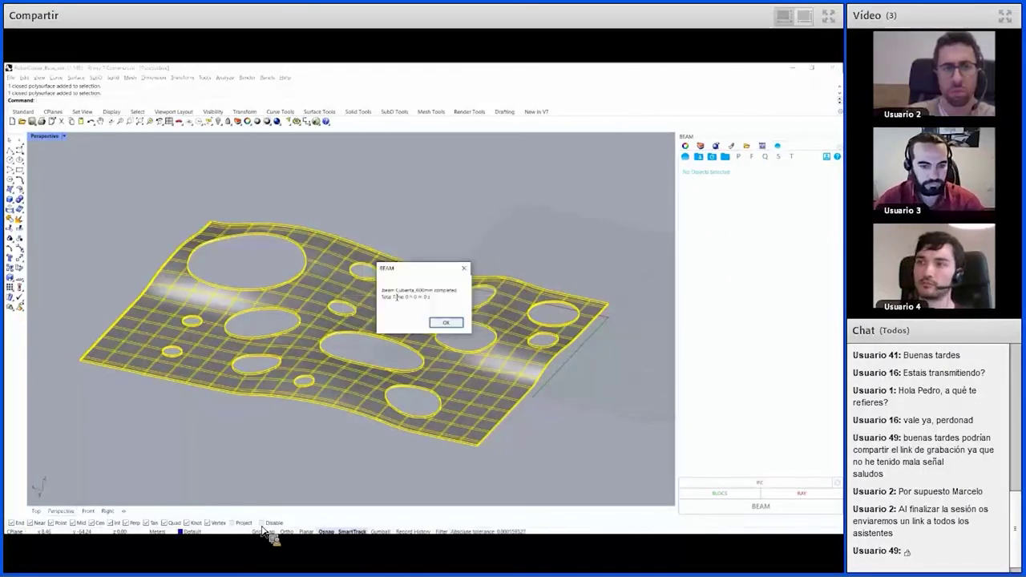
key("Return")
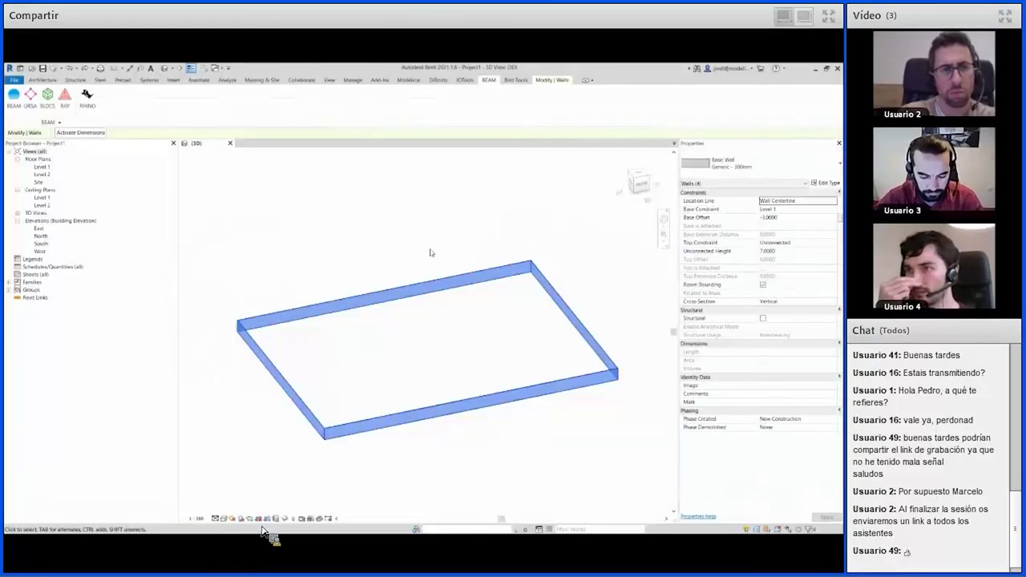
left_click(429, 253)
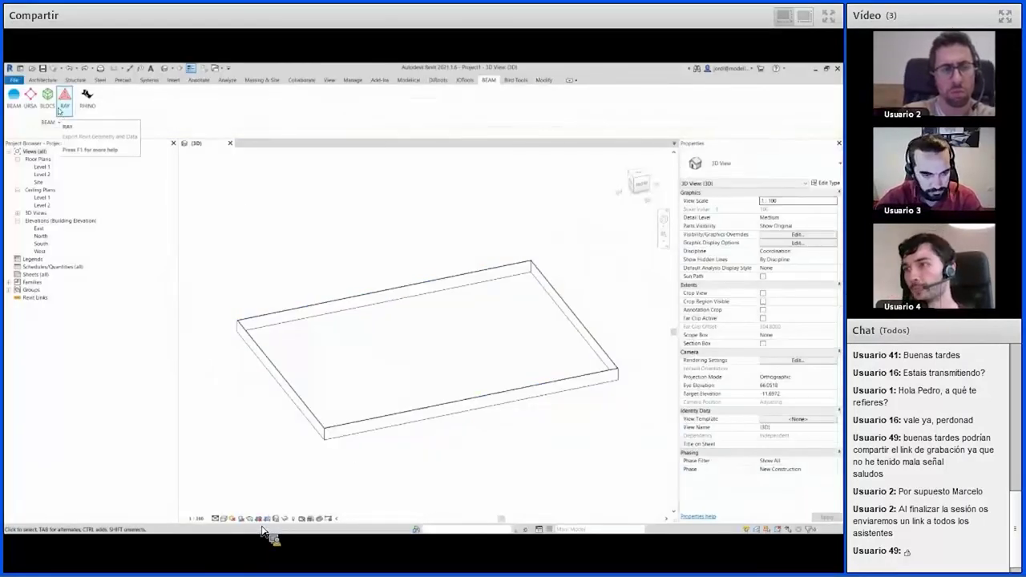
- Open the BEAM import for Cubierta_600mm and set Import As to System Families
left_click(14, 96)
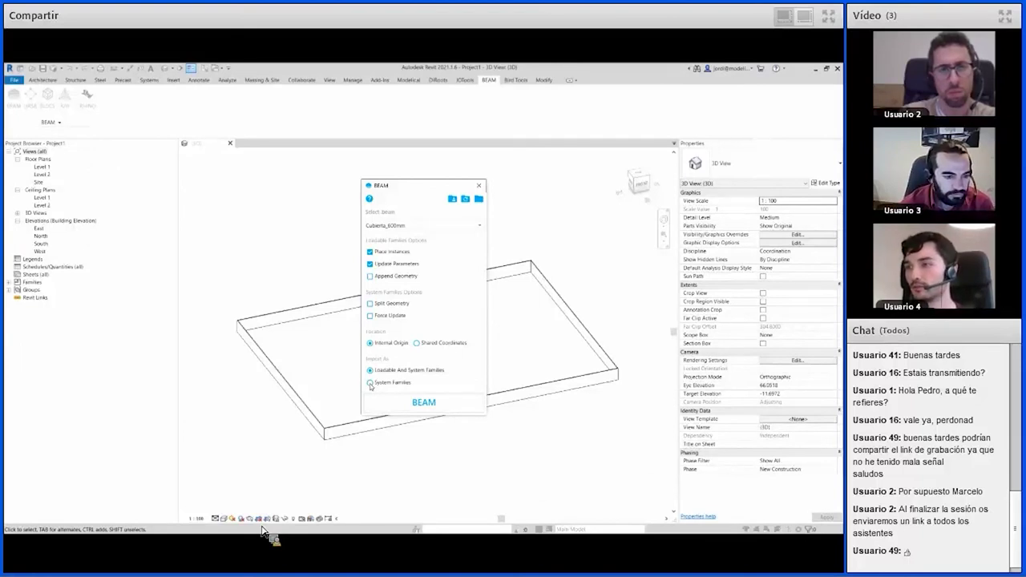
left_click(370, 383)
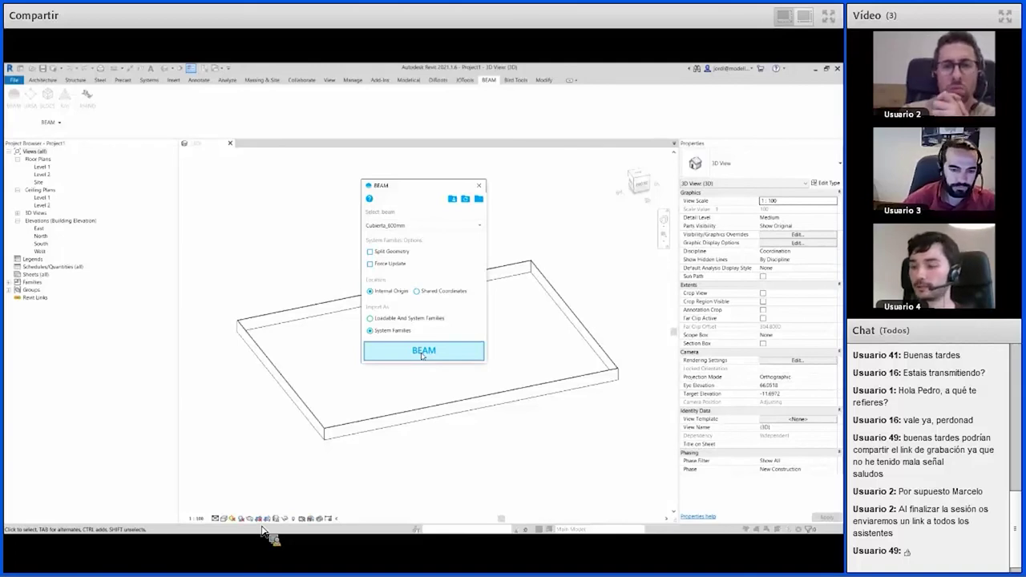
mouse_move(424, 350)
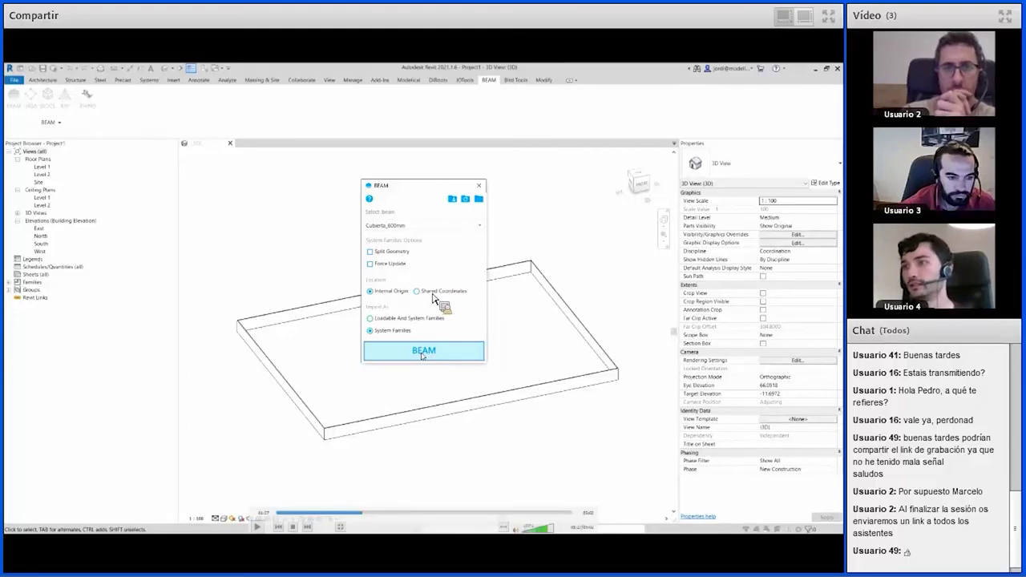
- Import the Cubierta_600mm roof, view it Shaded, then restore Hidden Line display
left_click(431, 355)
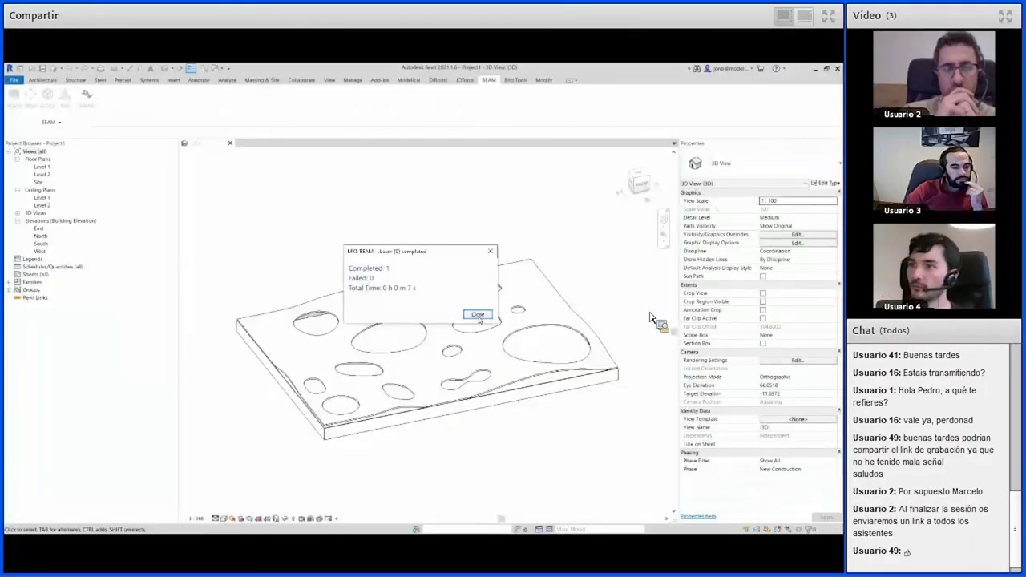
left_click(478, 316)
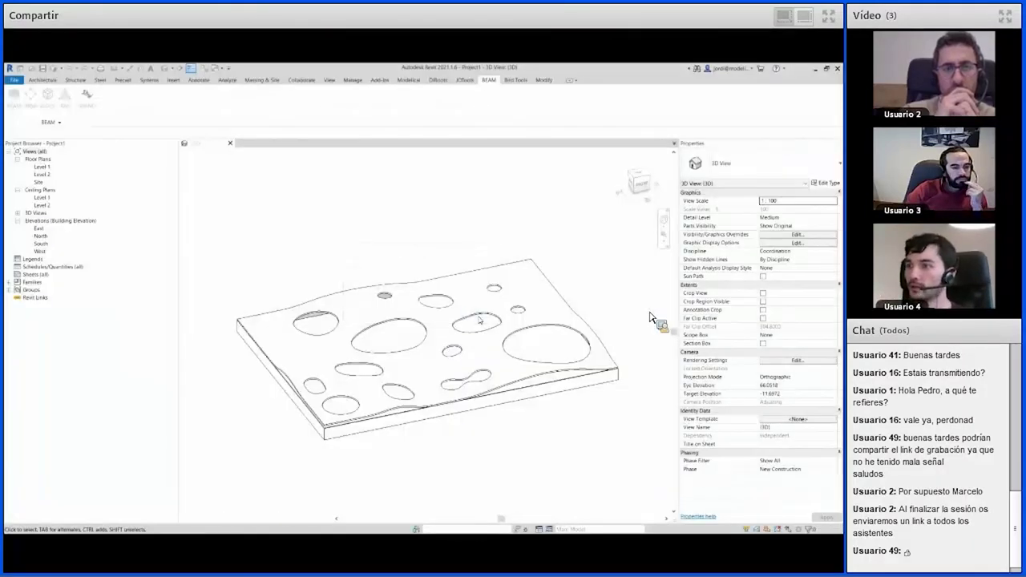
left_click(223, 519)
left_click(240, 499)
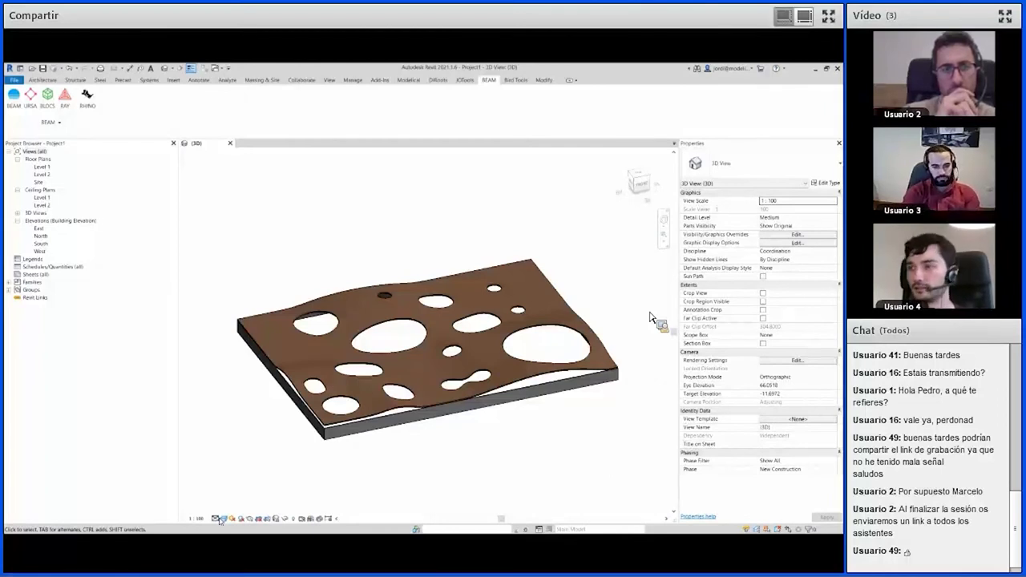
left_click(223, 519)
left_click(240, 489)
left_click(223, 519)
left_click(265, 483)
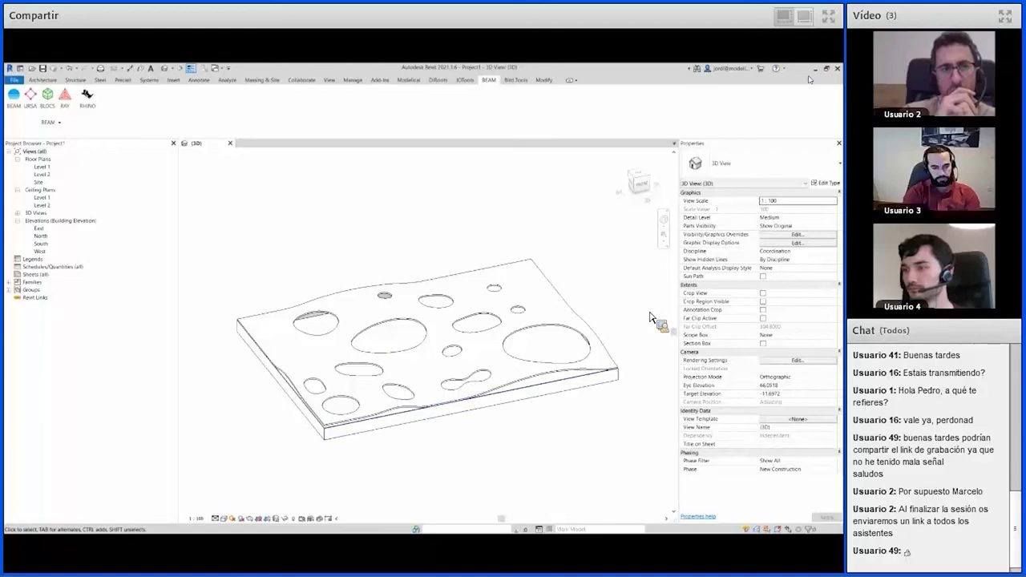
key("alt+Tab")
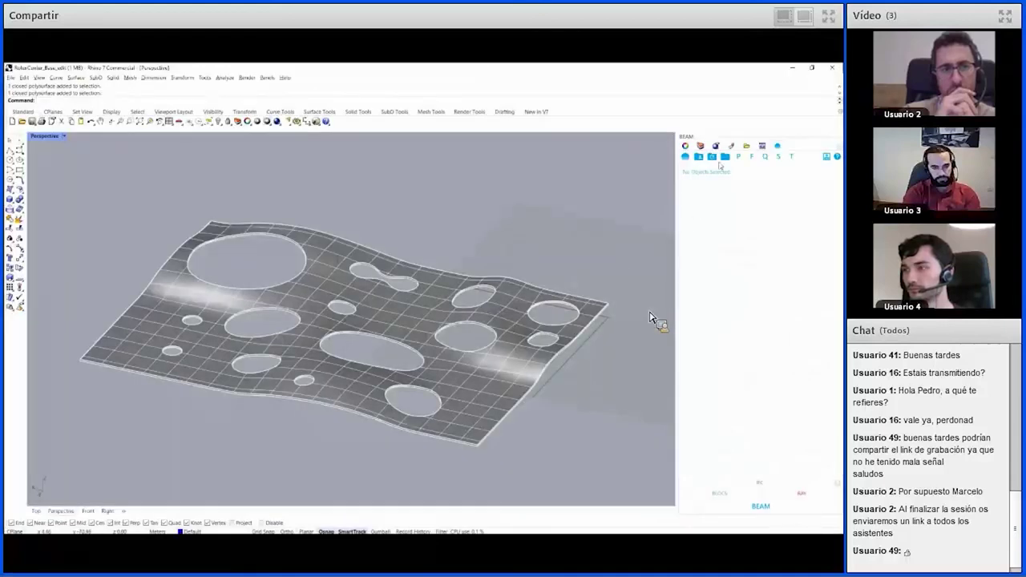
- Turn on the blocks layer, make Windows current, and select two ring-shaped skylight blocks
left_click(700, 146)
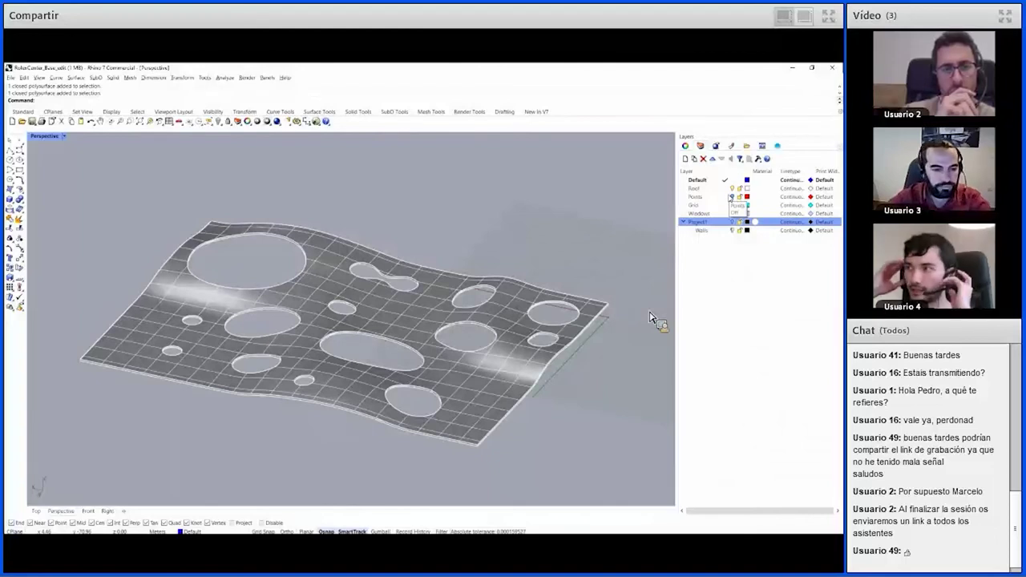
left_click(731, 196)
left_click(700, 213)
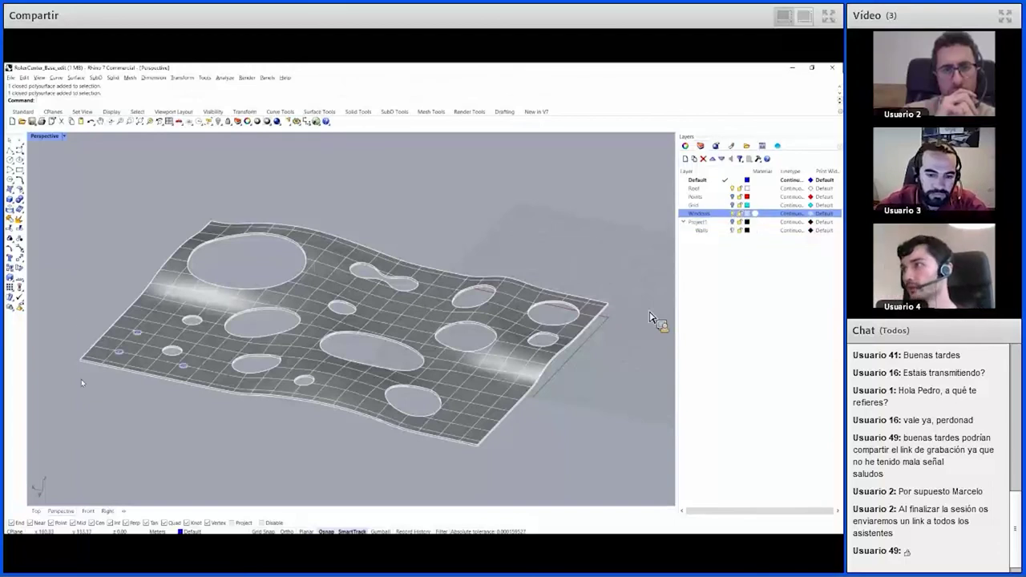
left_click_drag(87, 303, 136, 355)
scroll(93, 349, "up", 5)
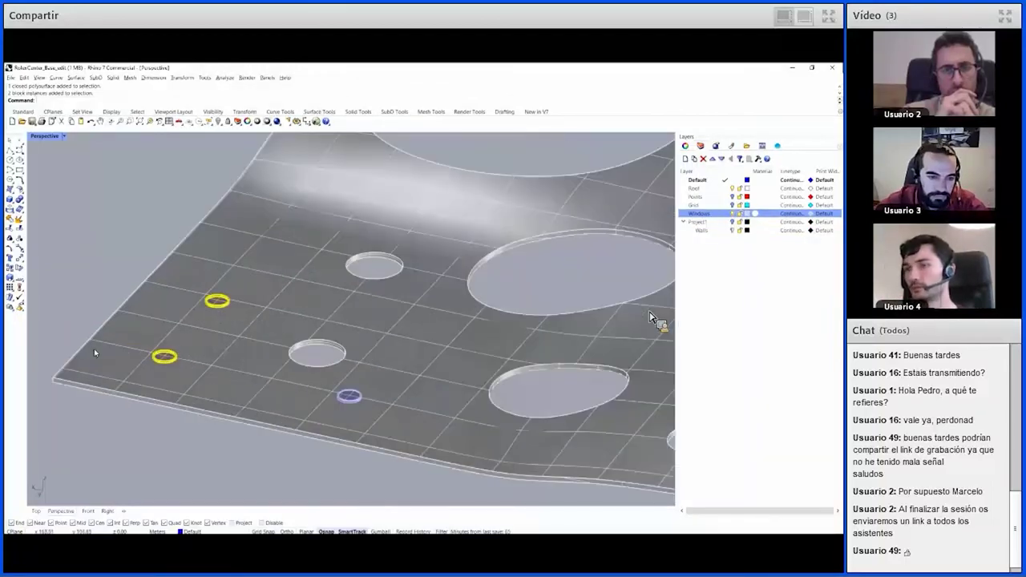
scroll(96, 348, "up", 2)
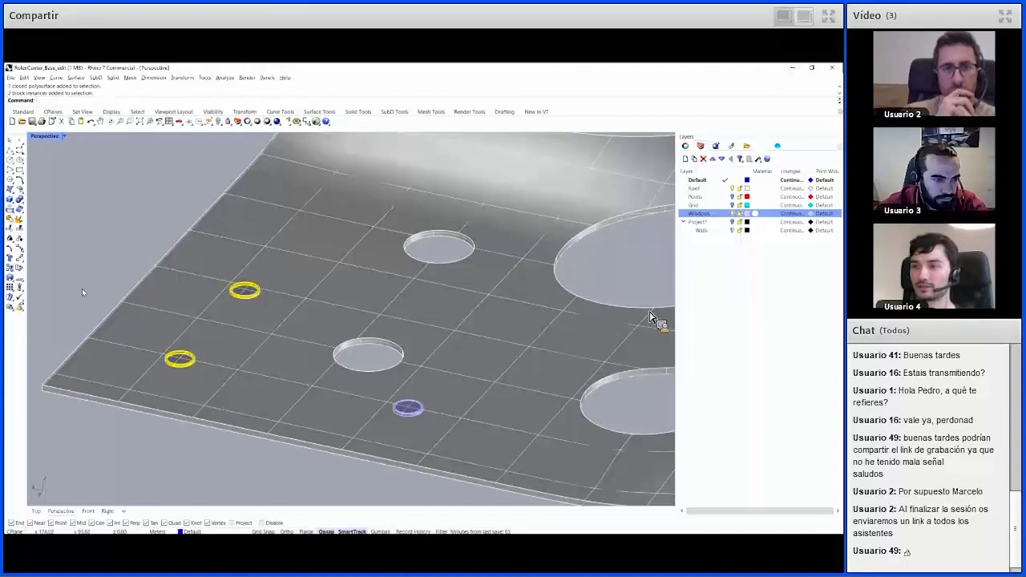
left_click(775, 146)
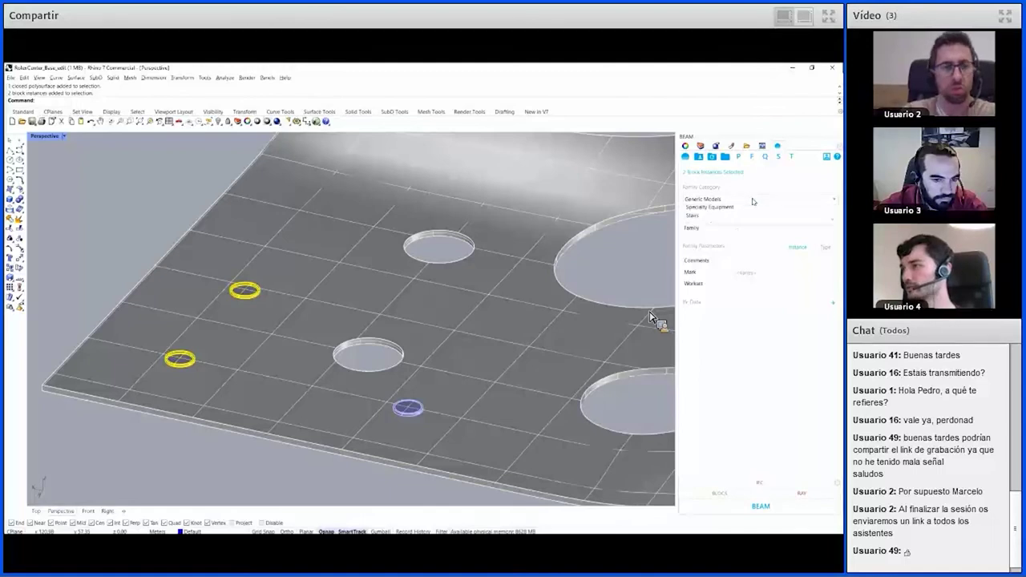
- Set the two blocks to category Windows with family Lucernario_600mm, then start the BLOCS save
left_click(738, 199)
key("Up")
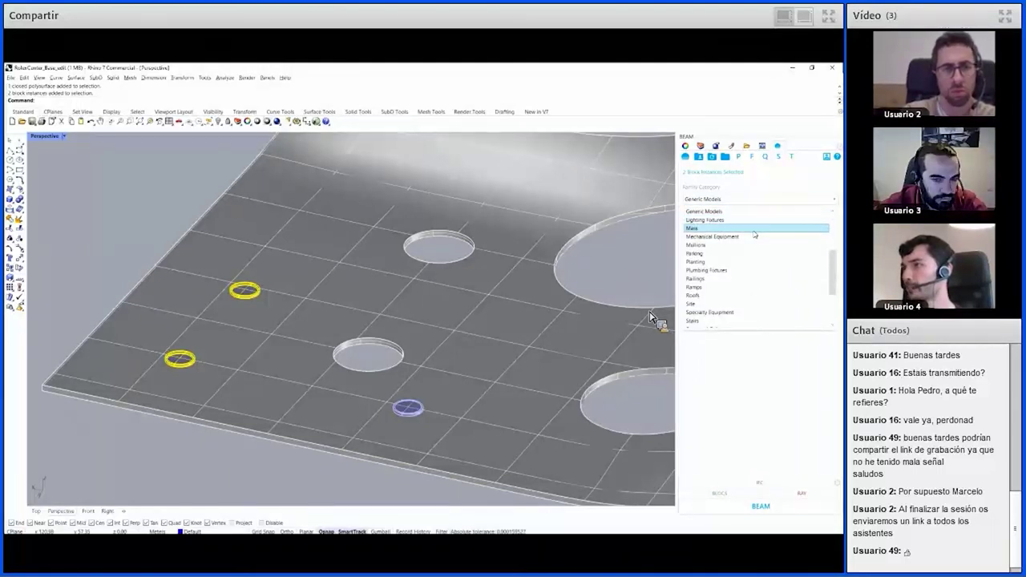
scroll(726, 297, "down", 3)
left_click(722, 321)
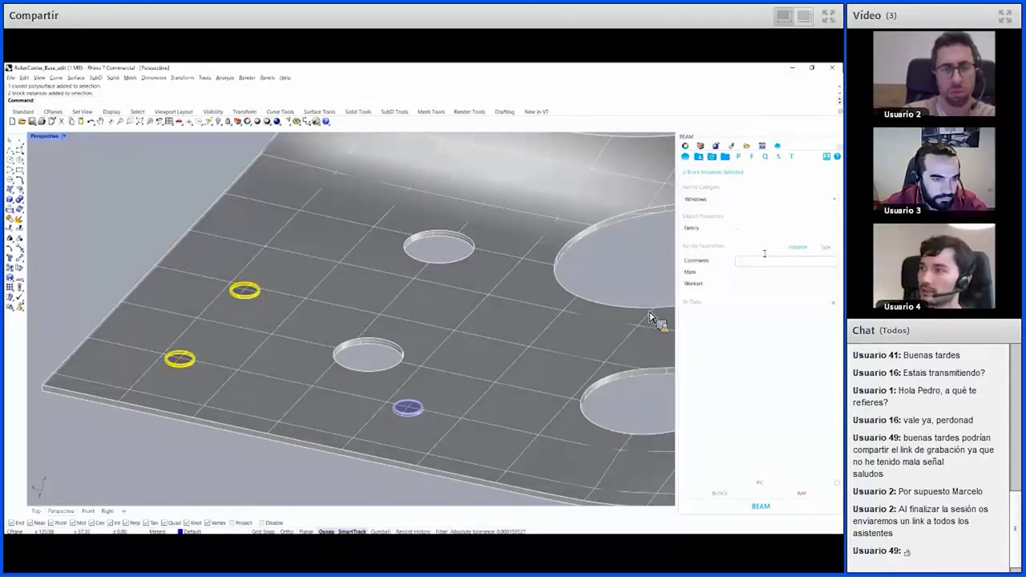
left_click(761, 227)
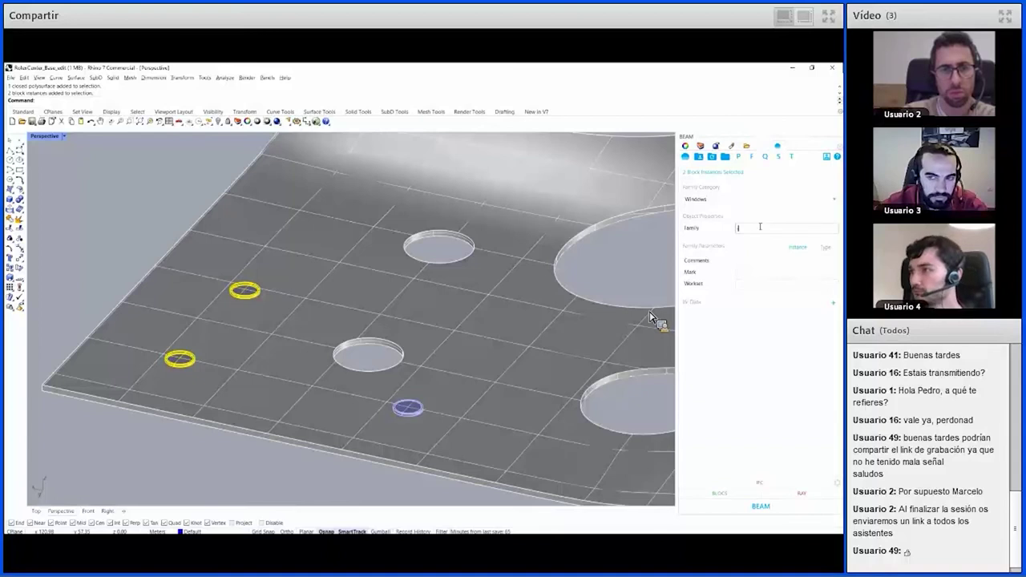
type("Luc")
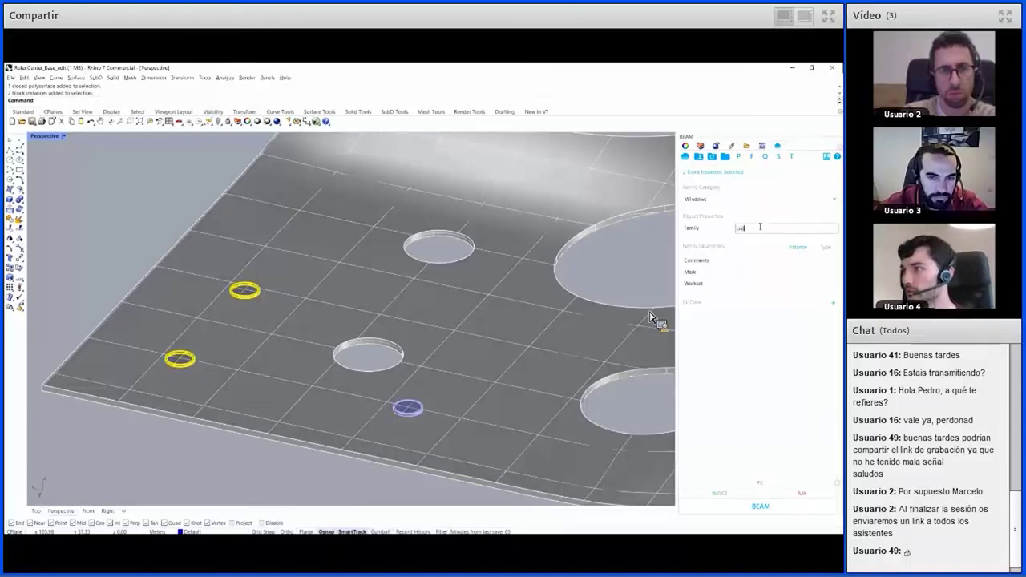
type("ernario")
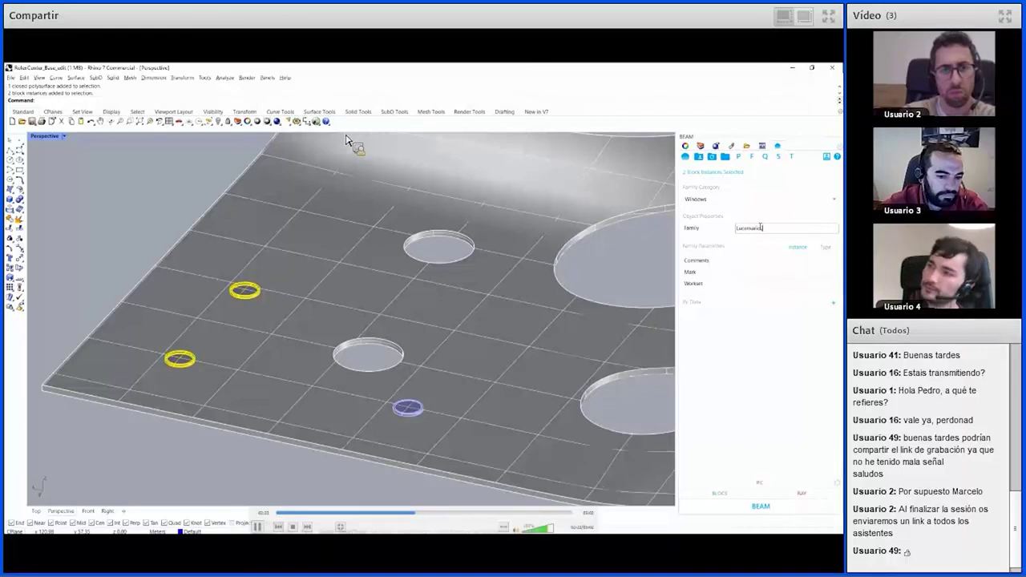
type("_600mm")
key("Return")
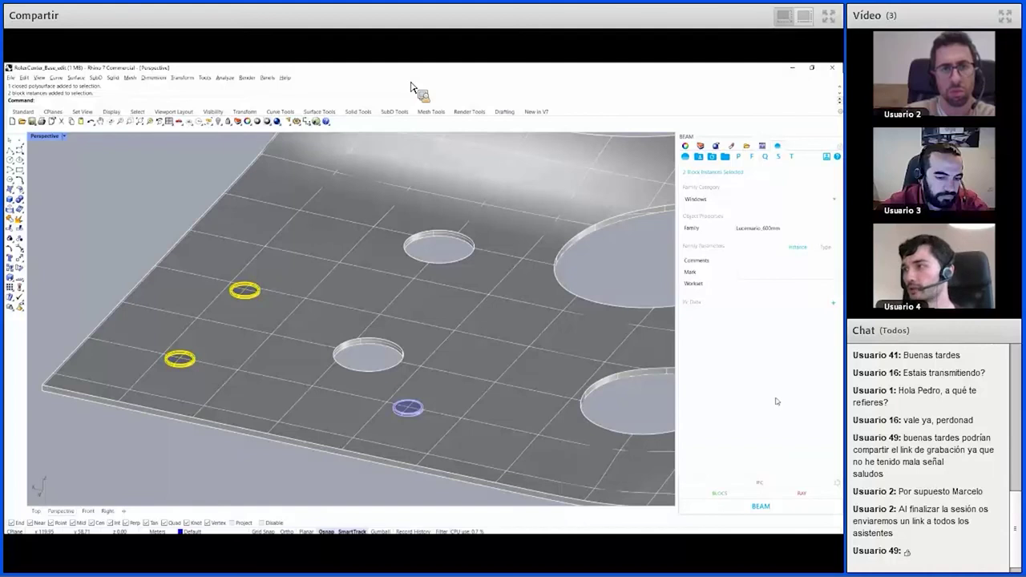
left_click(825, 247)
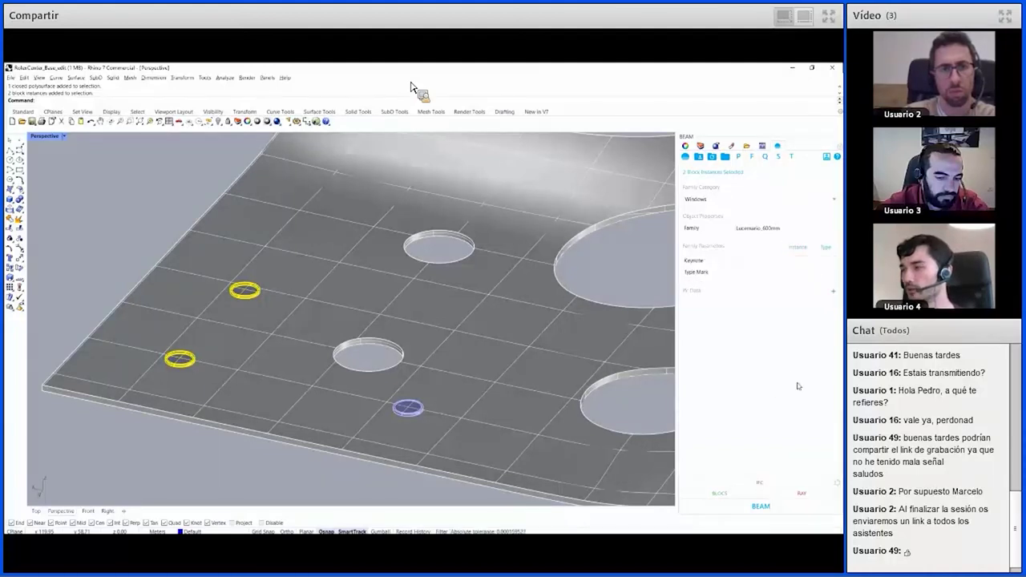
left_click(731, 496)
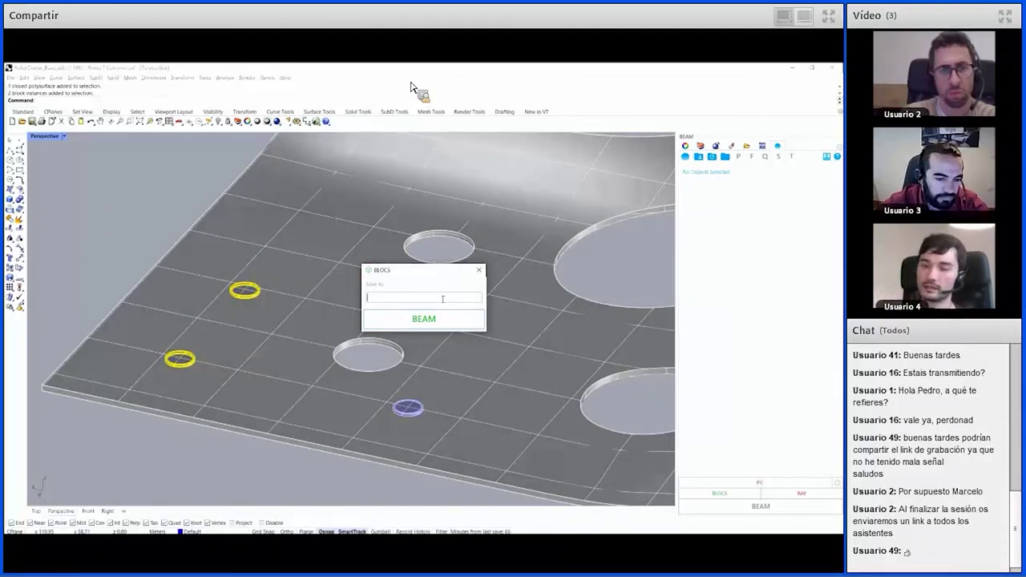
mouse_move(224, 285)
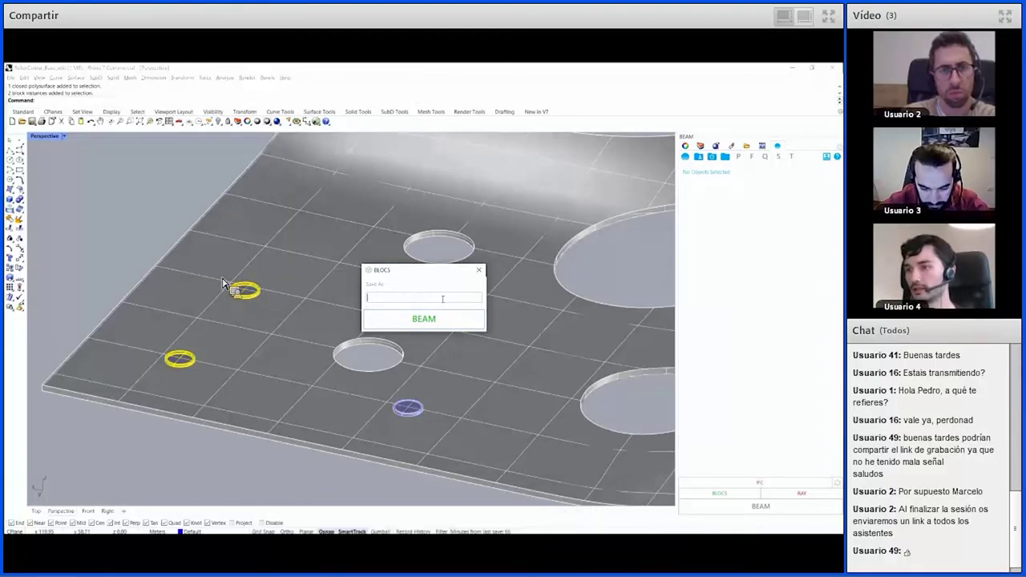
- Export the skylight blocks as 'Lucernarios_600mm', then bring that set into Revit's BLOCS import at the internal origin
type("Luce")
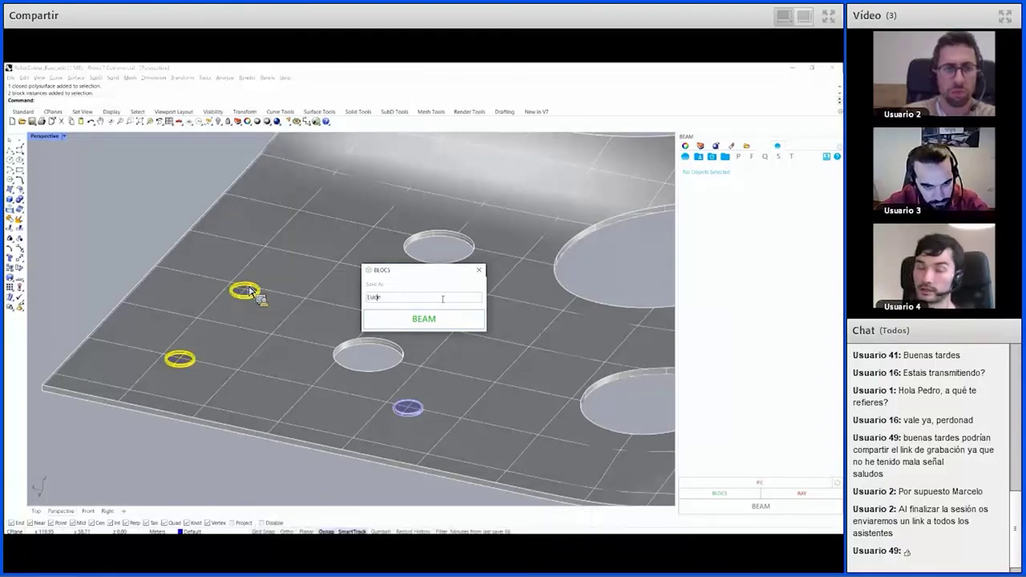
type("rnarios_6")
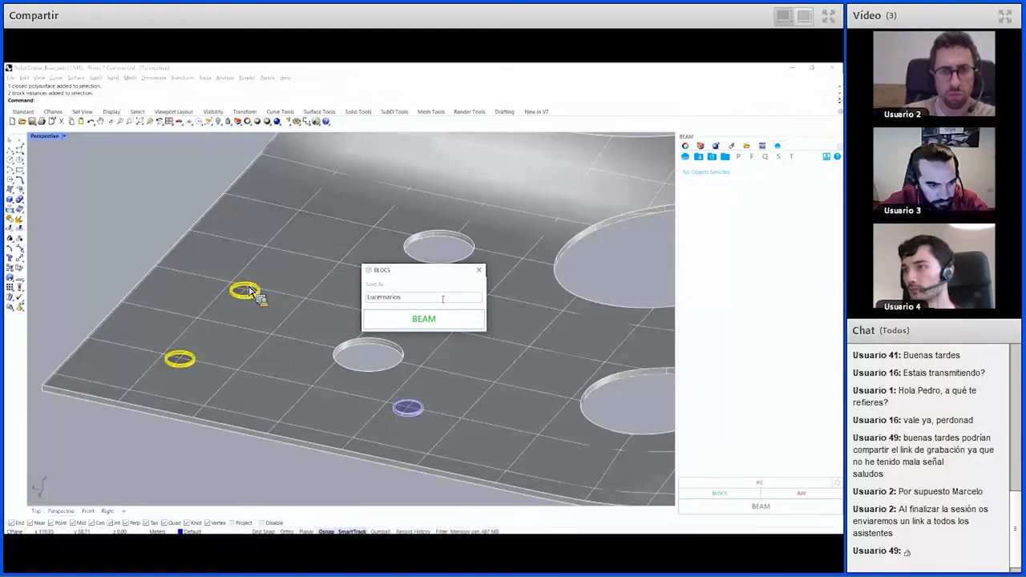
type("00mm")
left_click(452, 324)
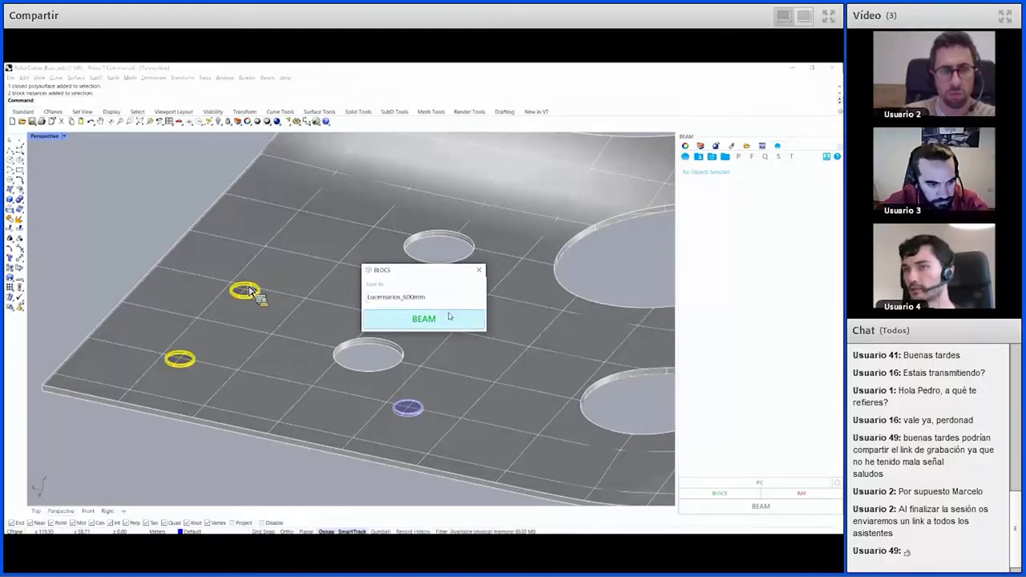
left_click(453, 322)
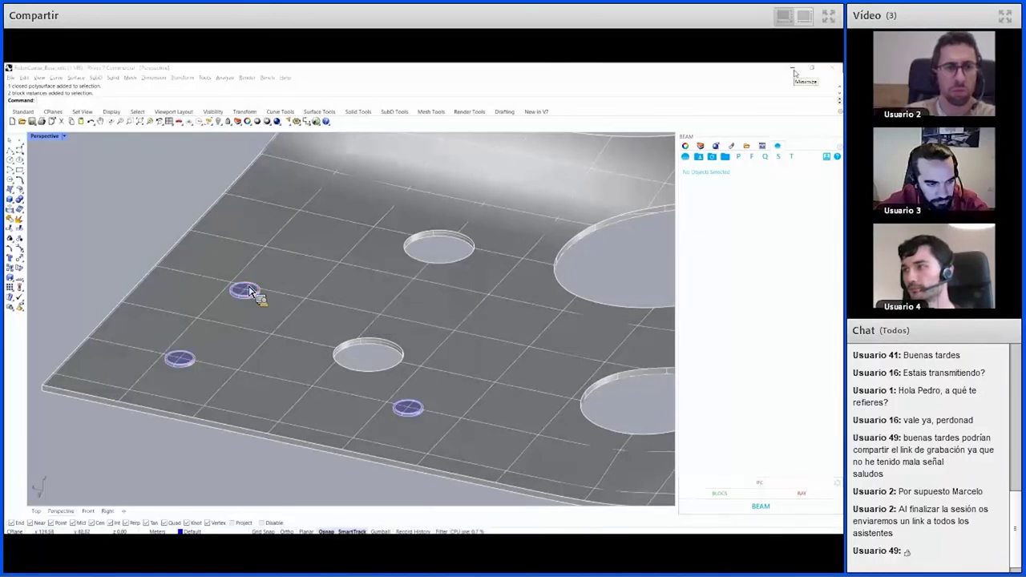
left_click(792, 71)
left_click(48, 100)
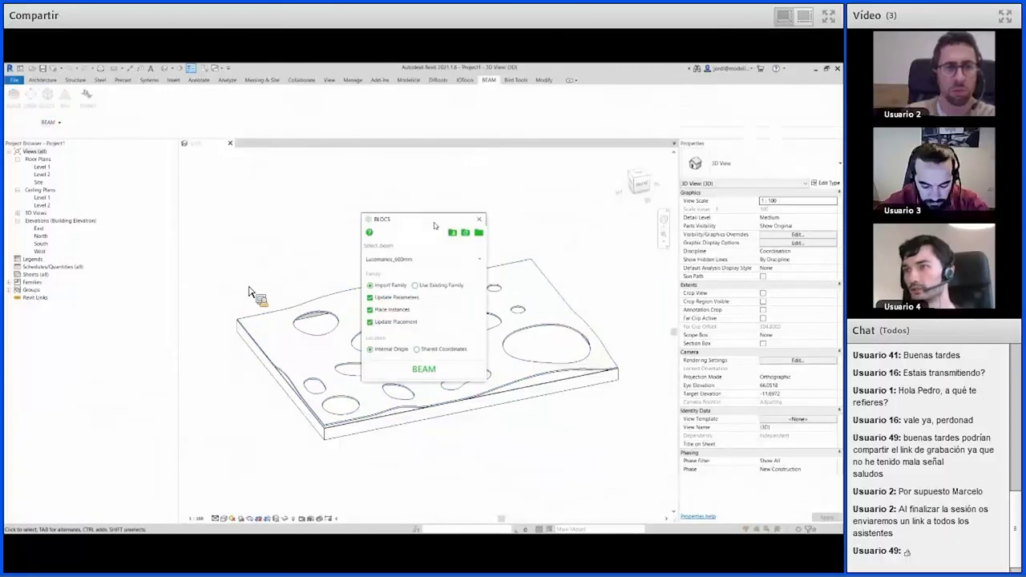
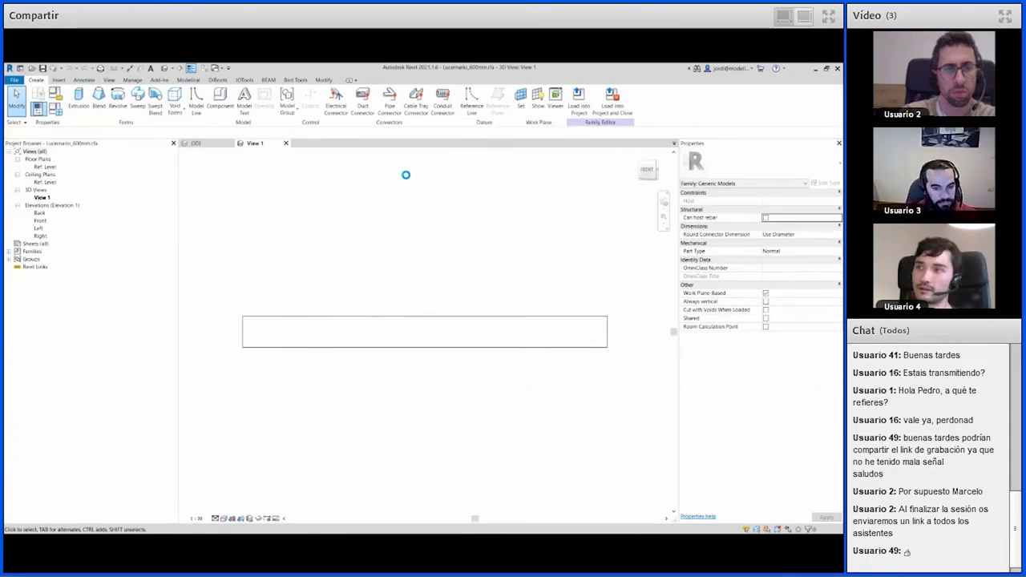
- Orbit the round generic-model ring to a near side-on view, then clear the selection
left_click(497, 315)
mouse_move(498, 315)
middle_mouse_down("shift")
mouse_move(534, 361)
mouse_move(467, 419)
middle_mouse_up("shift")
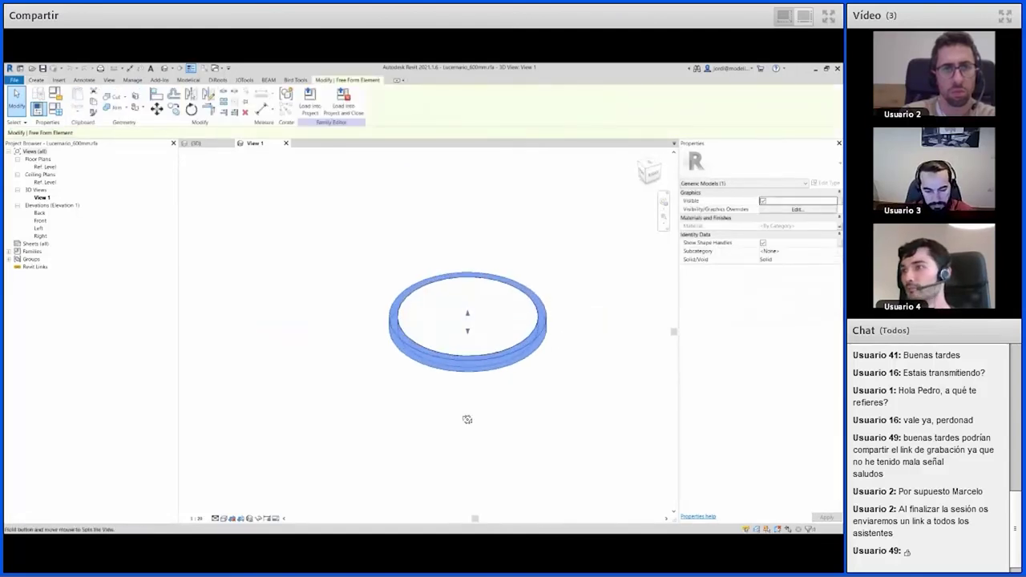
mouse_move(522, 362)
middle_mouse_down("shift")
mouse_move(527, 222)
mouse_move(529, 304)
mouse_move(511, 384)
mouse_move(519, 359)
middle_mouse_up("shift")
left_click(519, 359)
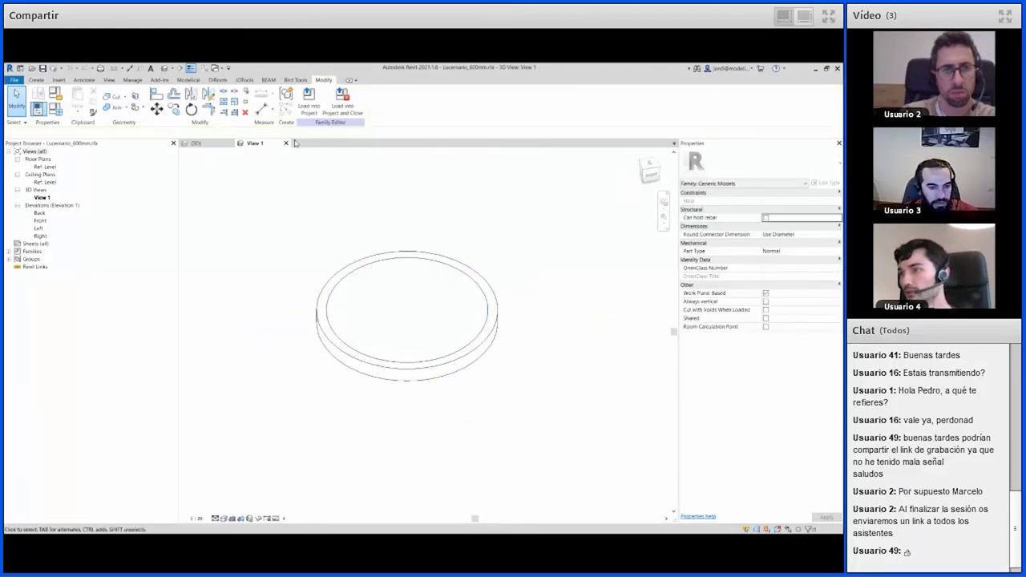
- Close the light-fixture family without saving, zoom out the project's 3D view, and switch to Rhino
left_click(285, 143)
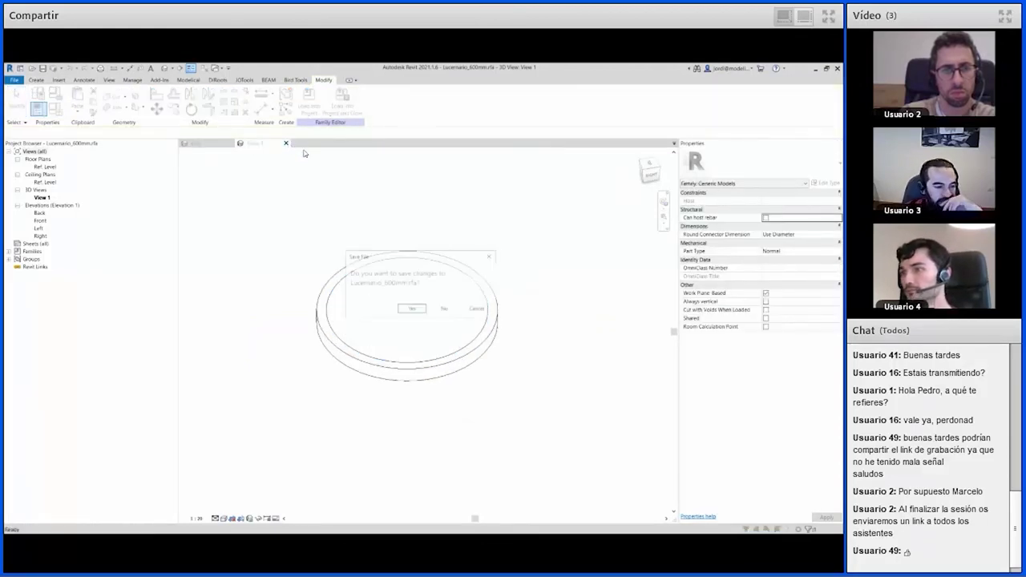
left_click(445, 309)
scroll(545, 259, "down", 3)
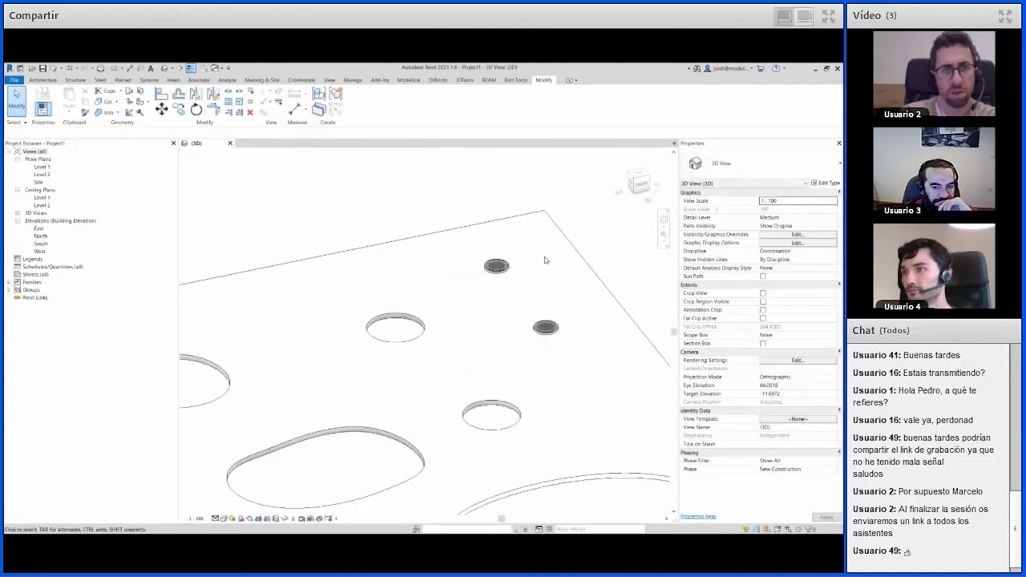
scroll(604, 265, "down", 3)
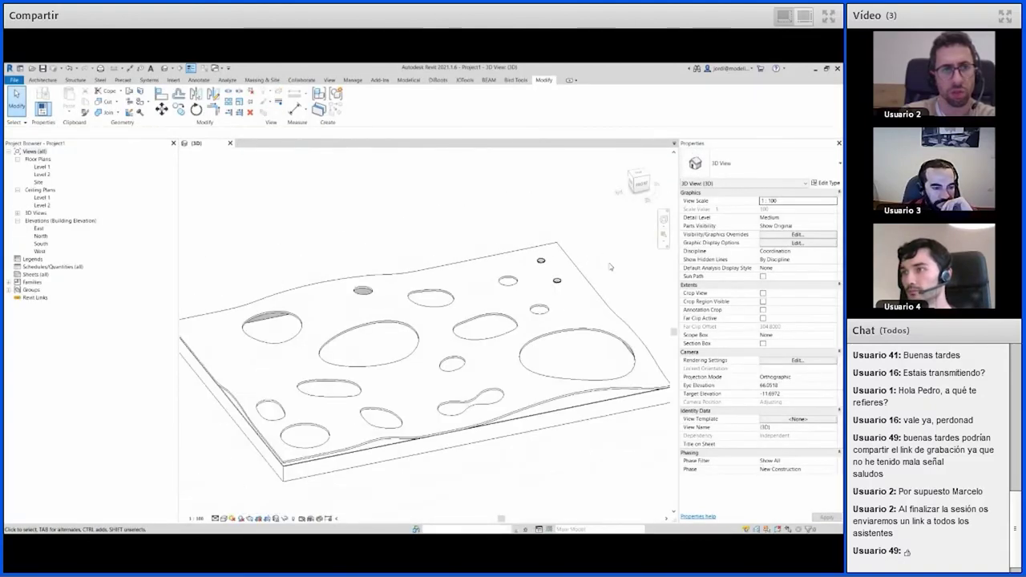
scroll(604, 265, "down", 1)
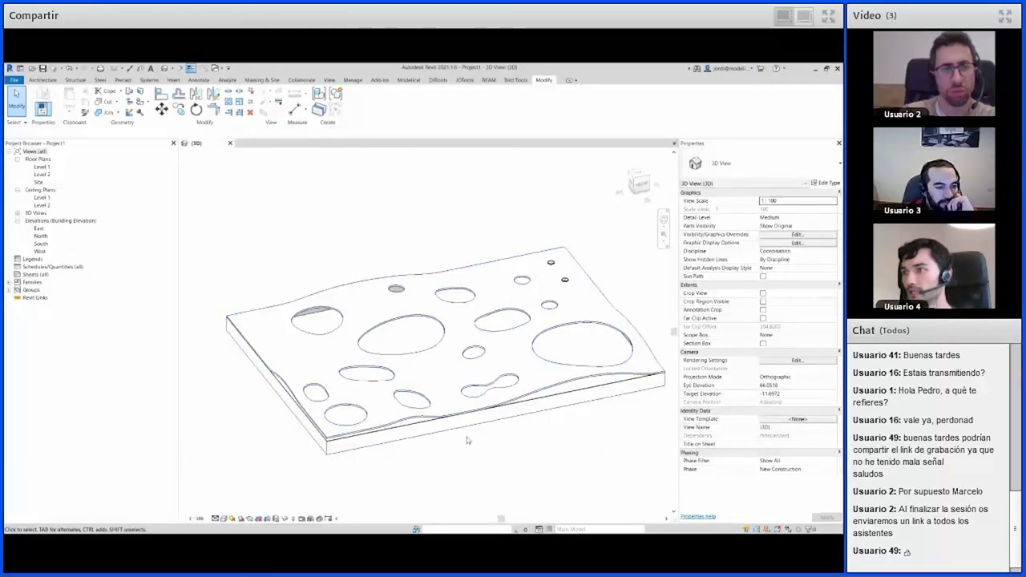
key("alt+Tab")
scroll(410, 324, "down", 5)
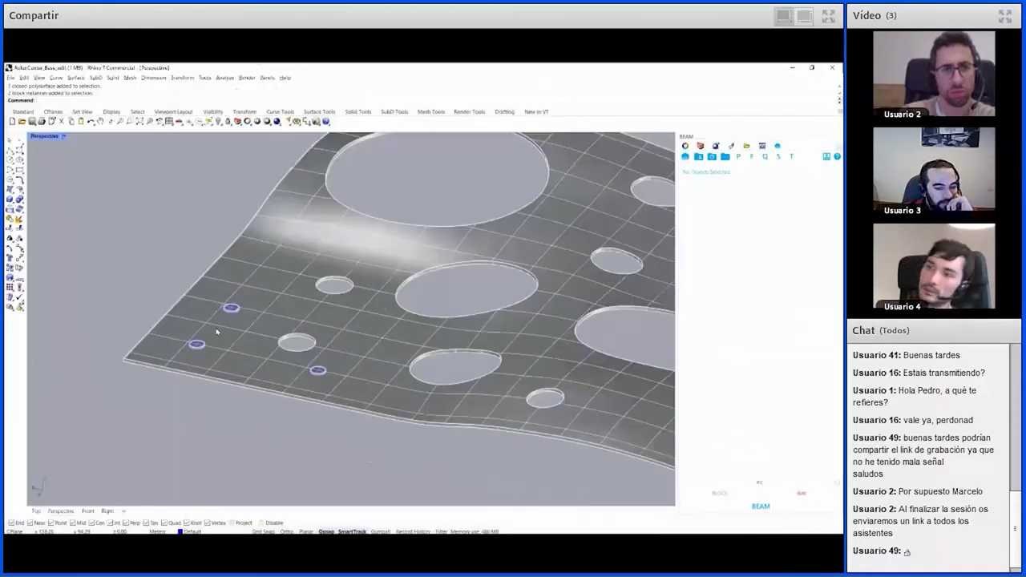
- Show the Layers panel and select the Points layer
scroll(410, 325, "down", 3)
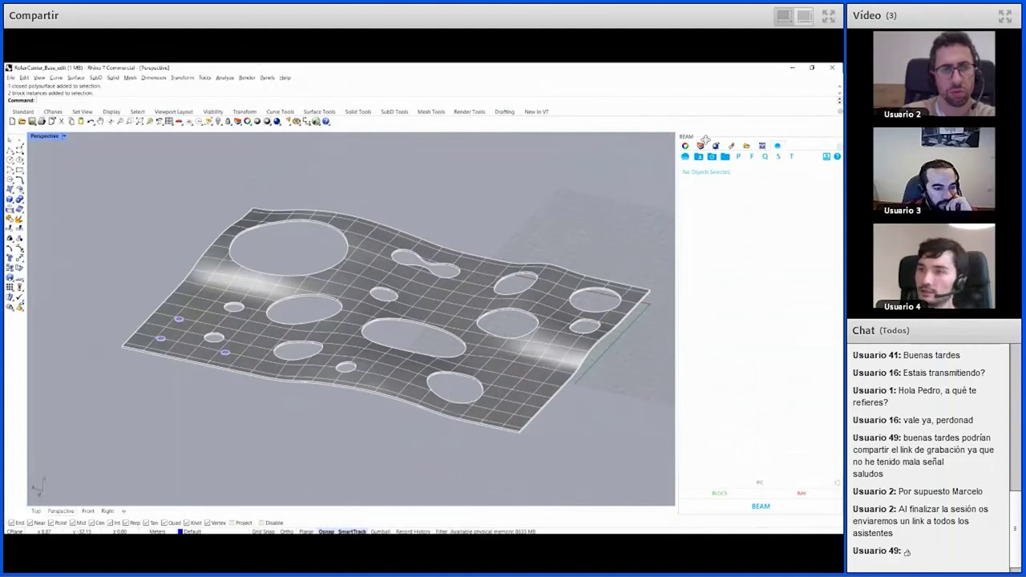
left_click(700, 145)
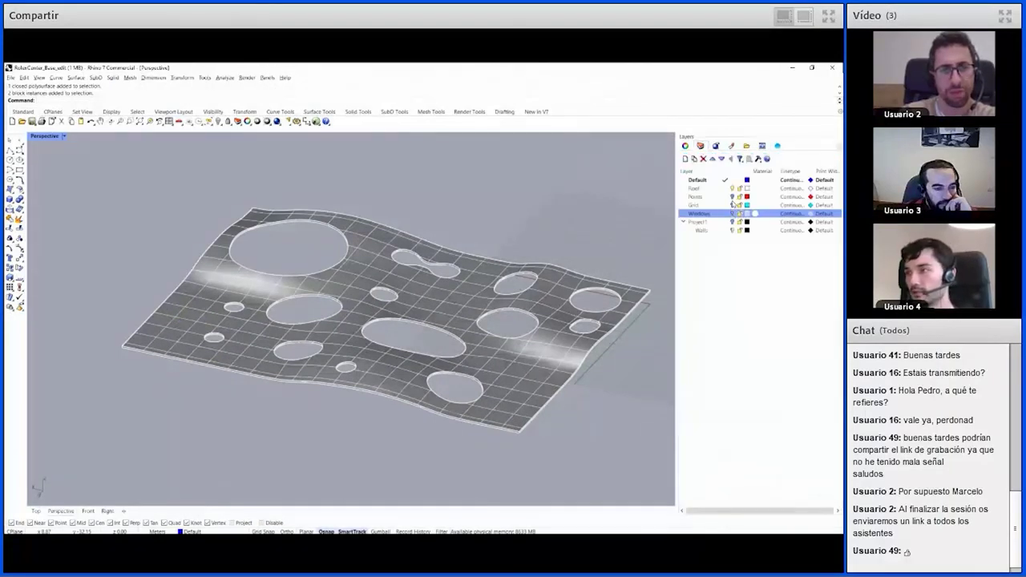
left_click(697, 197)
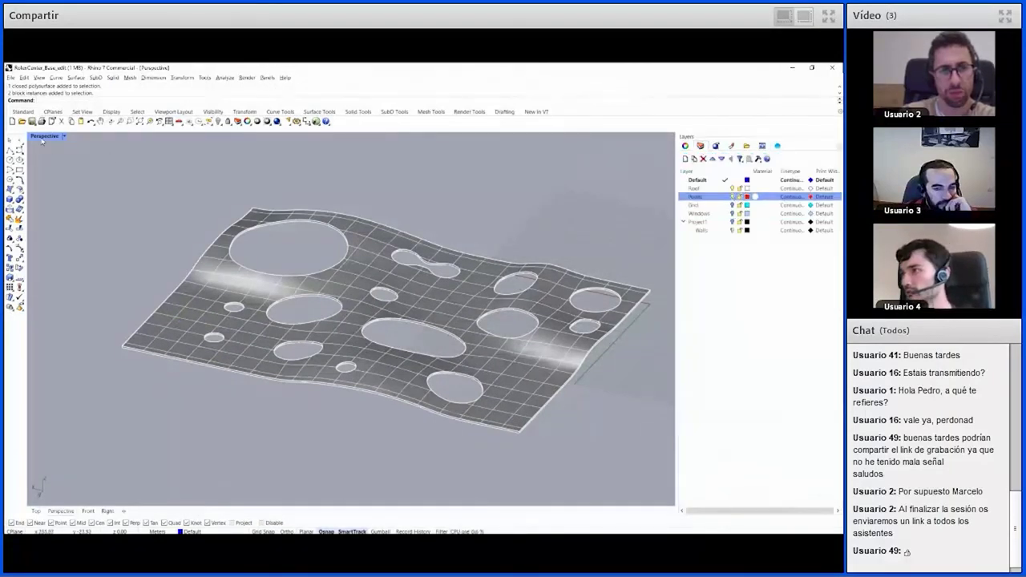
- Orbit the perforated surface, zoom extents, and restore the four-viewport layout
middle_click(493, 401)
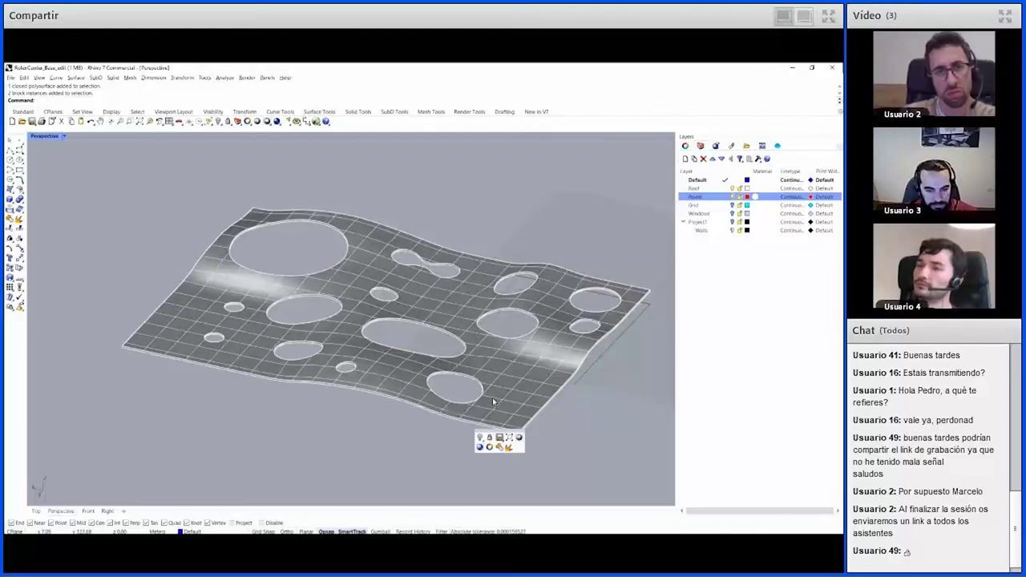
right_click_drag(550, 433, 543, 404, "shift")
middle_click(544, 404)
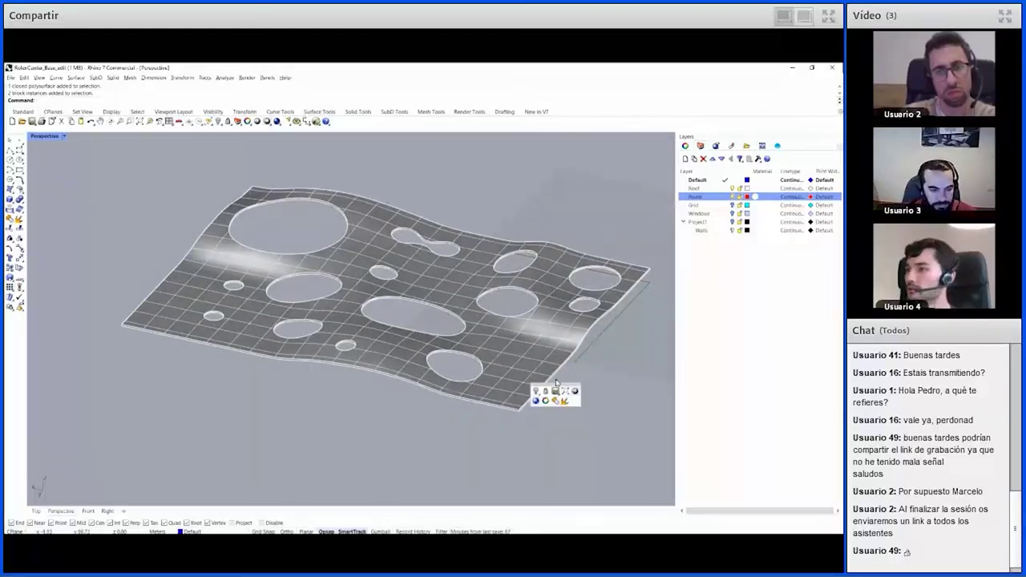
mouse_move(591, 374)
right_mouse_down()
mouse_move(574, 330)
mouse_move(499, 367)
right_mouse_up()
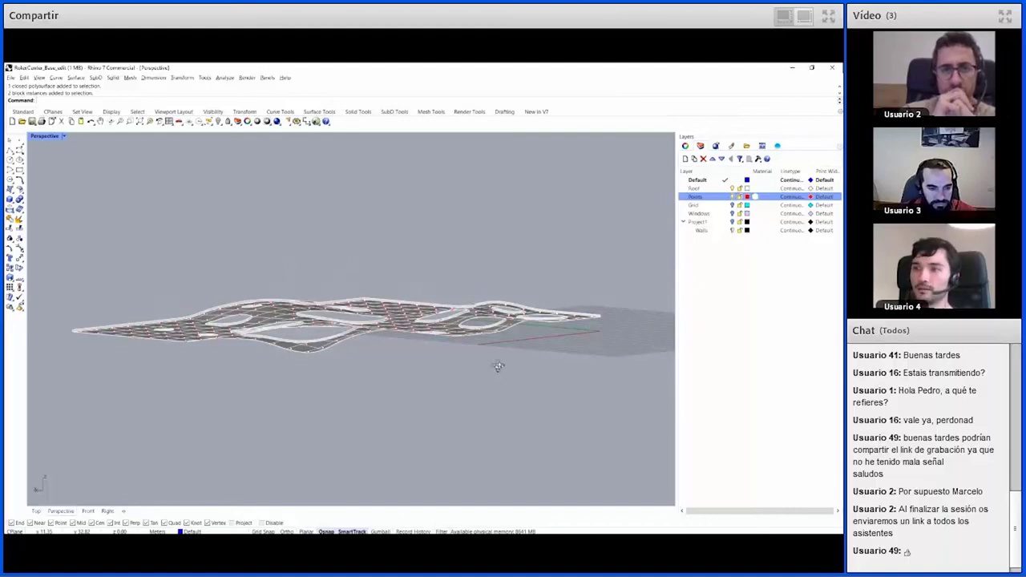
mouse_move(498, 366)
right_mouse_down()
mouse_move(591, 353)
mouse_move(522, 403)
mouse_move(529, 412)
right_mouse_up()
key("ctrl+shift+e")
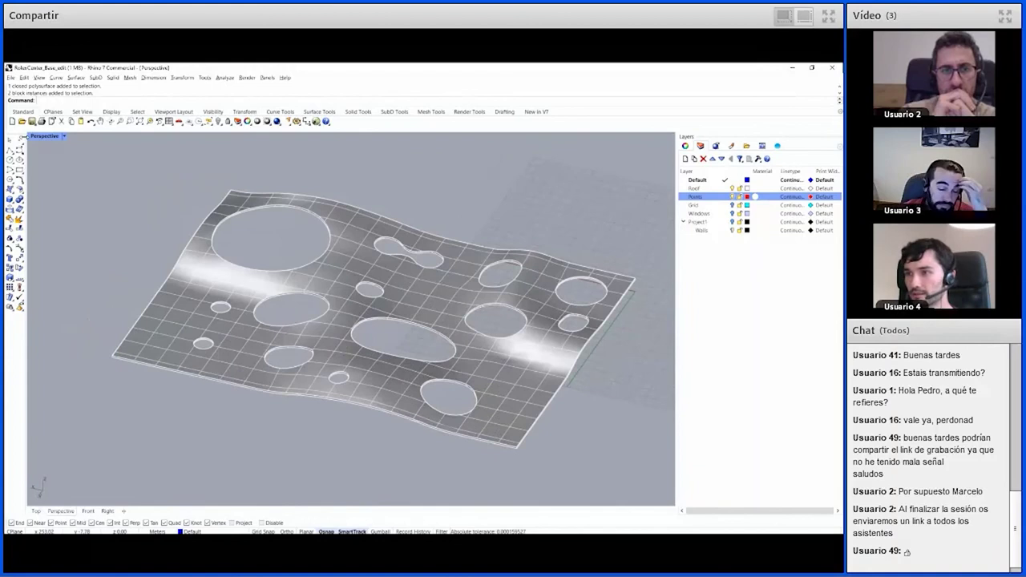
double_click(58, 137)
scroll(167, 413, "down", 2)
scroll(184, 416, "down", 3)
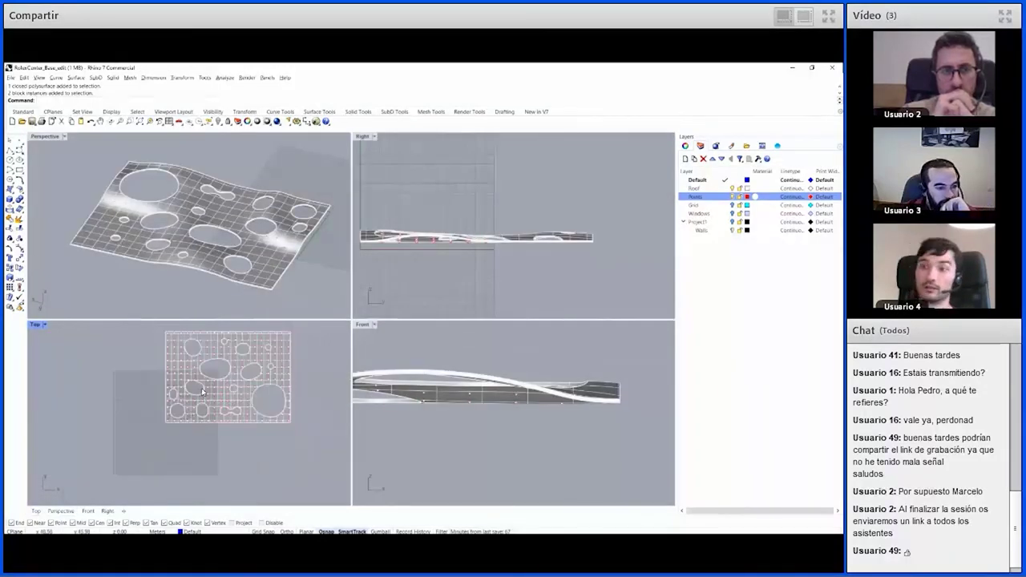
- Undo the accidental reshaping of the roof surface and deselect it
scroll(202, 391, "up", 2)
scroll(253, 409, "up", 2)
scroll(196, 385, "up", 2)
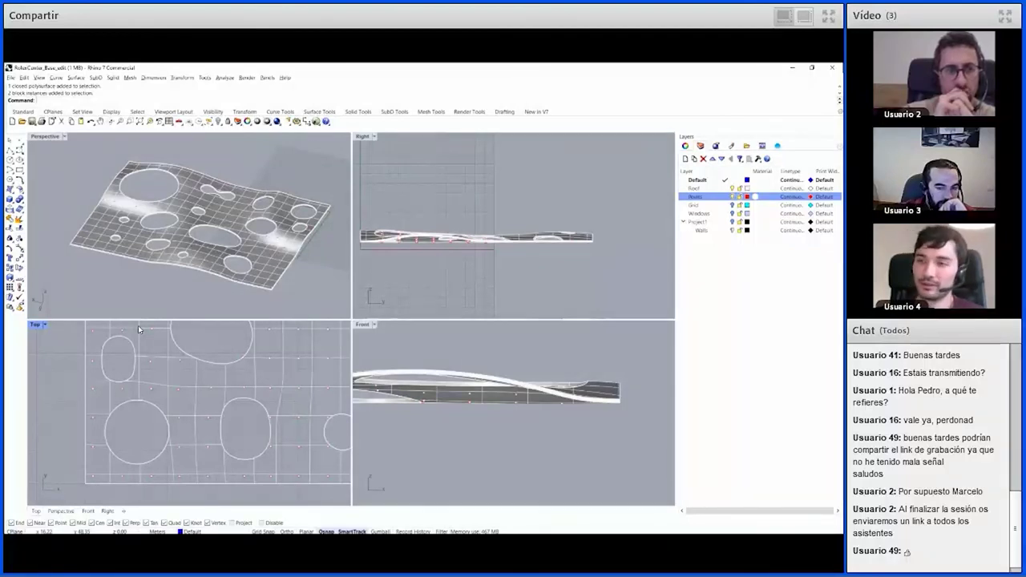
key("ctrl+z")
key("ctrl+z")
key("ctrl+z")
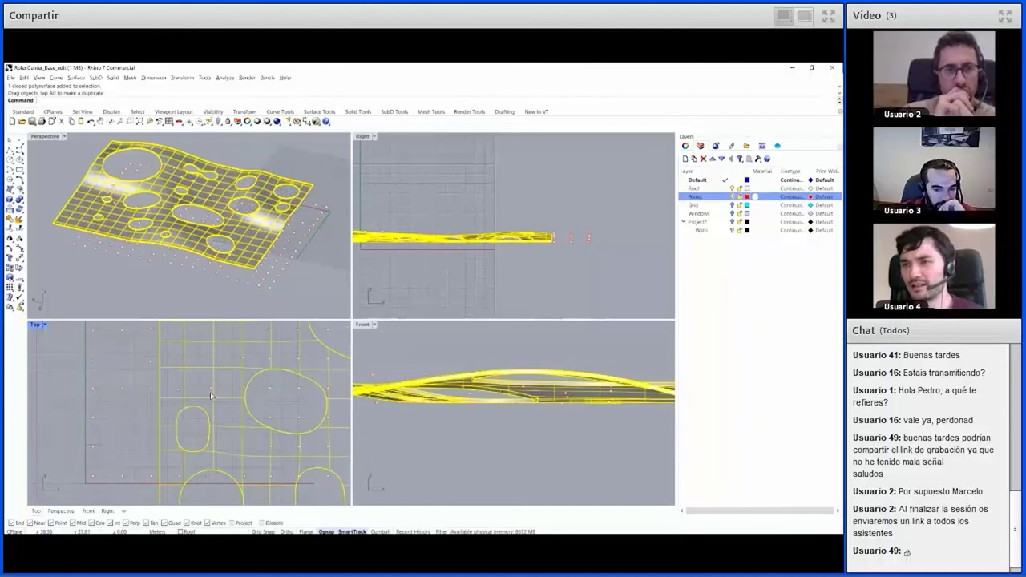
key("ctrl+z")
key("Escape")
- Select ten points in the Top view and export them through BEAM as the Luminaria set
left_click_drag(133, 327, 244, 435)
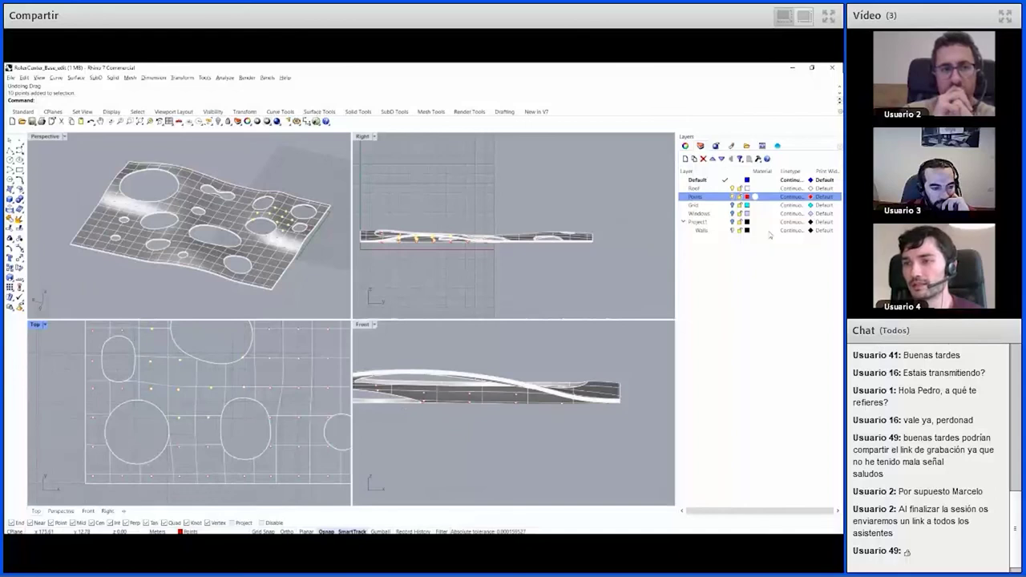
left_click(778, 148)
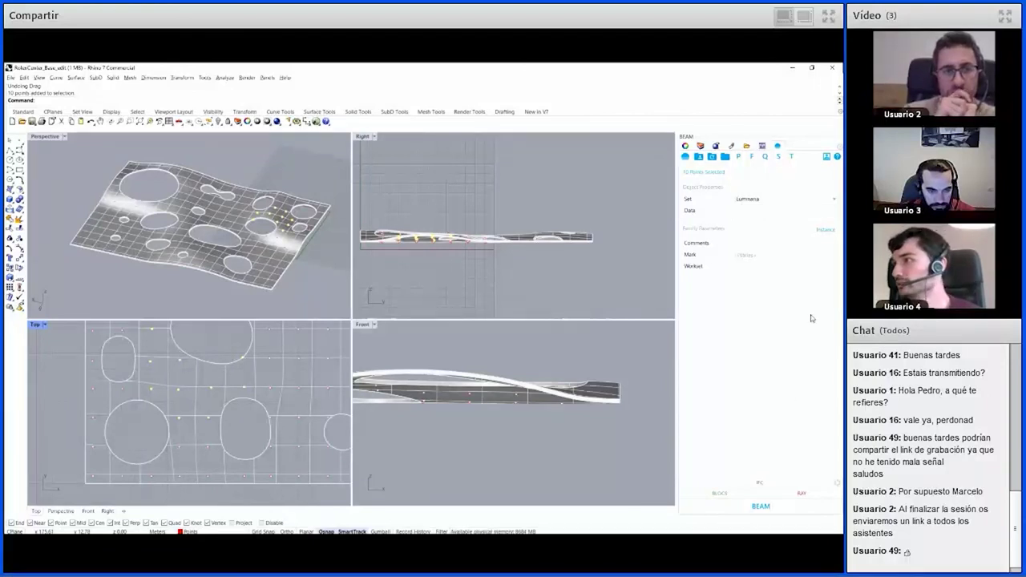
left_click(760, 507)
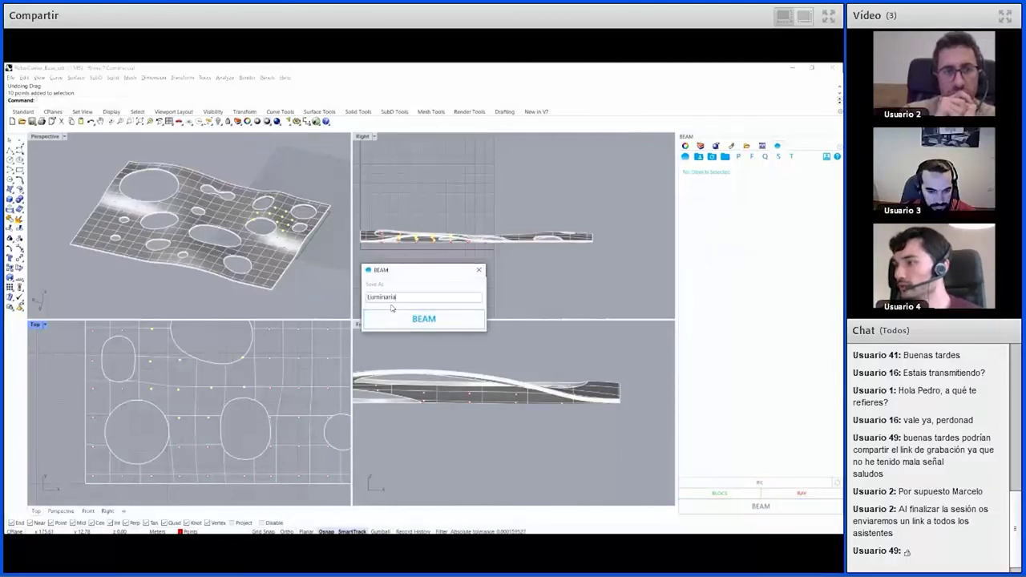
left_click(423, 319)
left_click(449, 332)
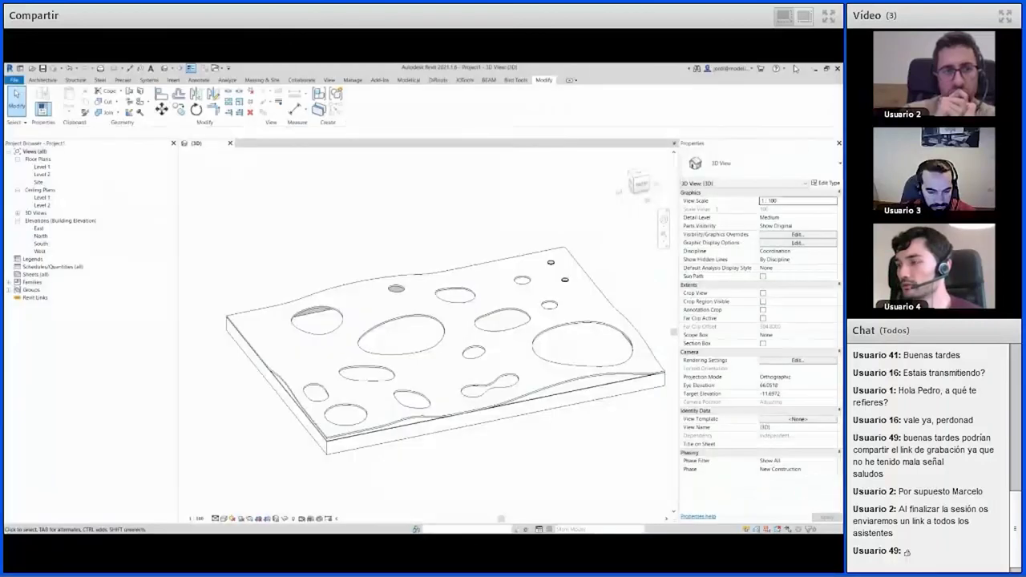
left_click(793, 67)
- Use BEAM's URSA tool to place M_Ceiling Light_Flat Round fixtures at the ten Luminarias points
left_click(489, 80)
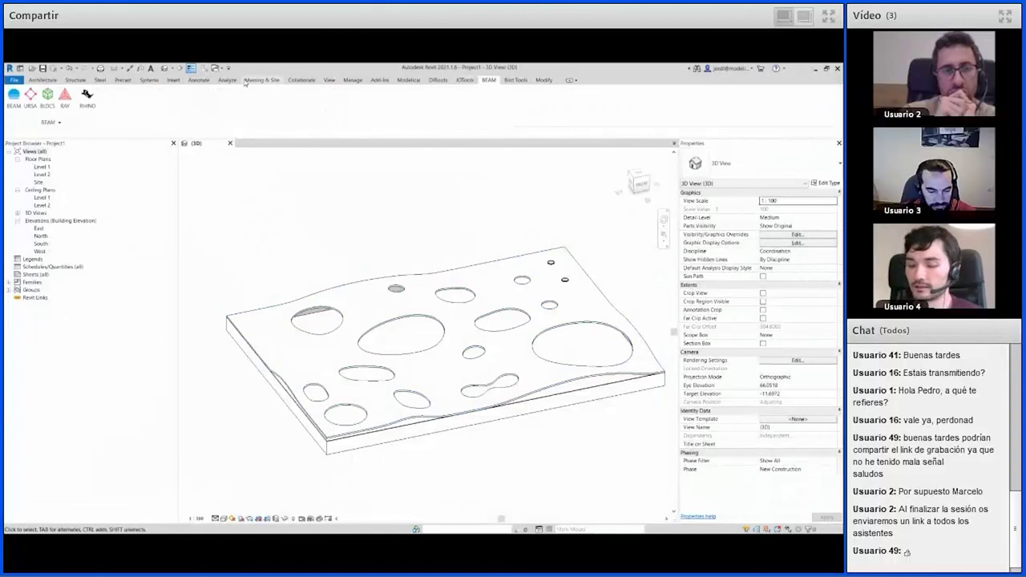
left_click(32, 104)
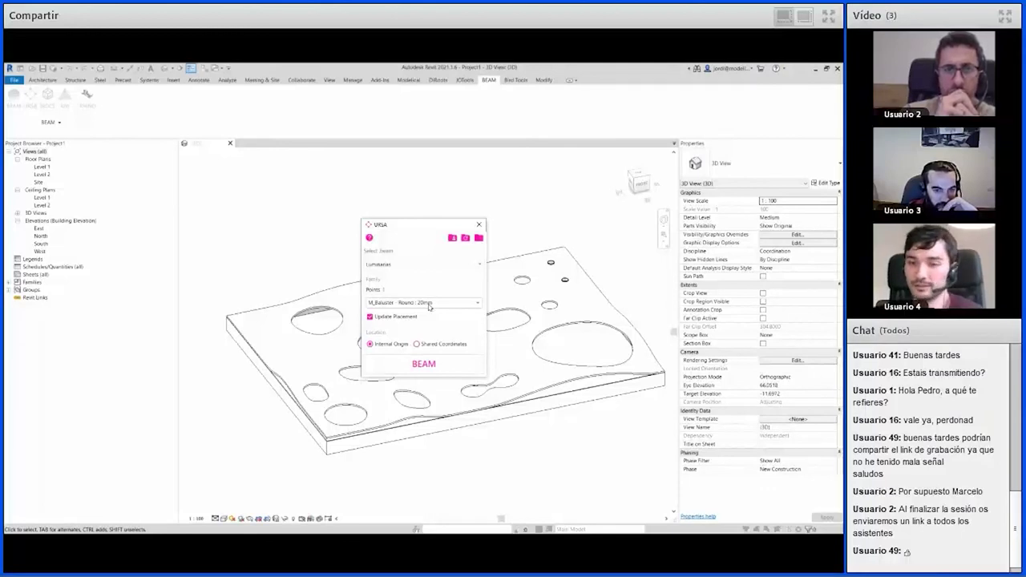
left_click(429, 304)
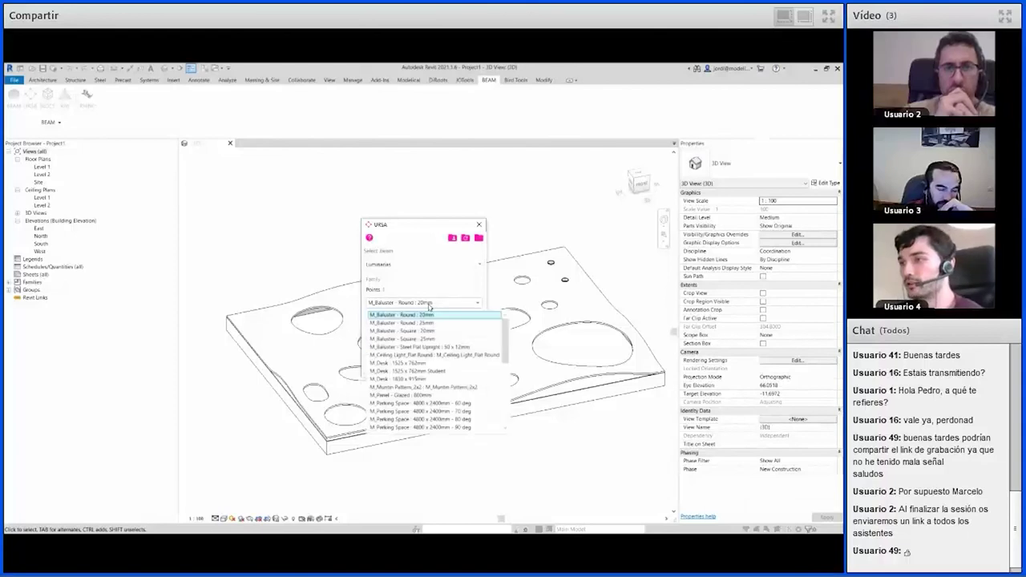
left_click(446, 354)
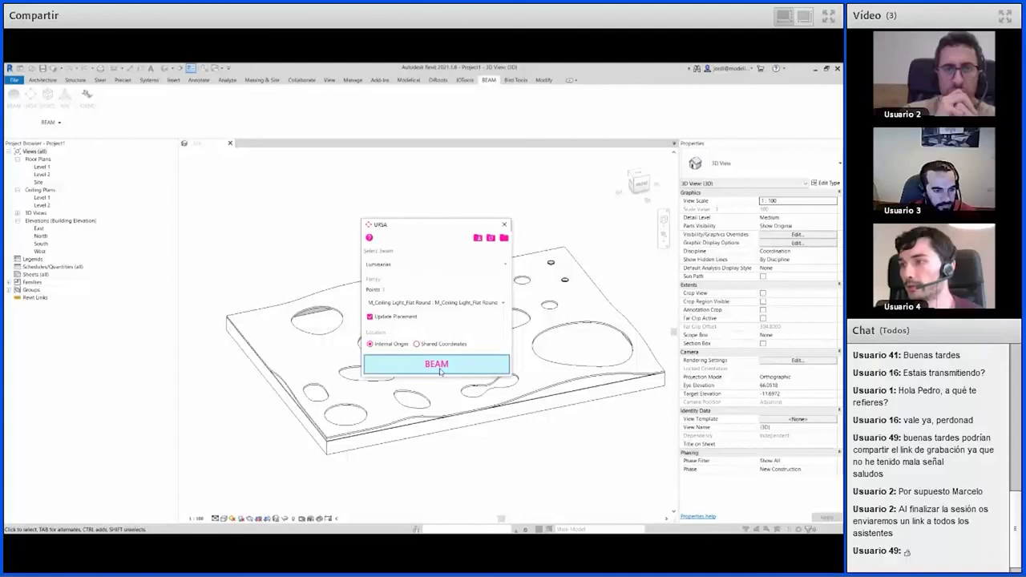
left_click(439, 367)
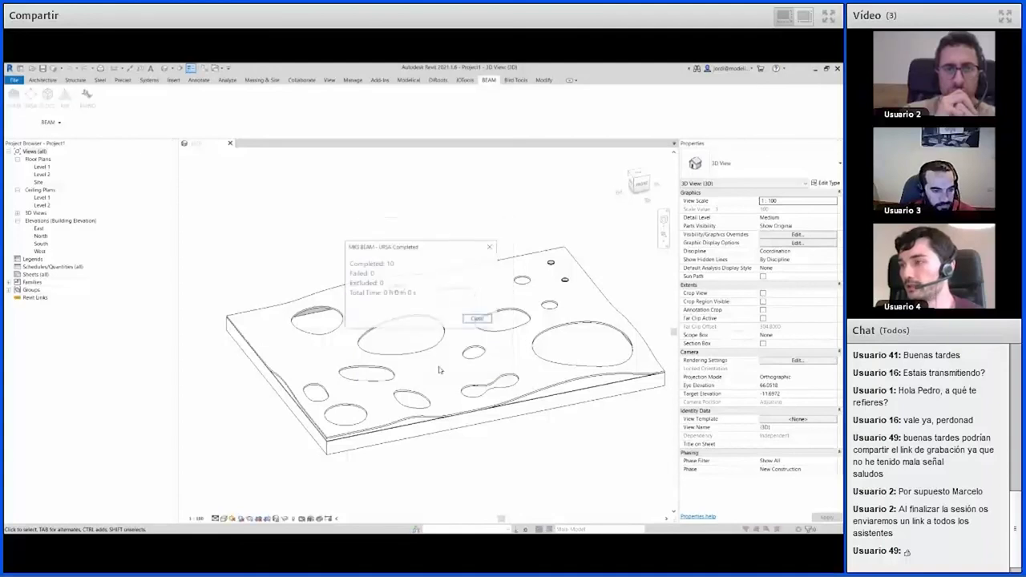
left_click(477, 319)
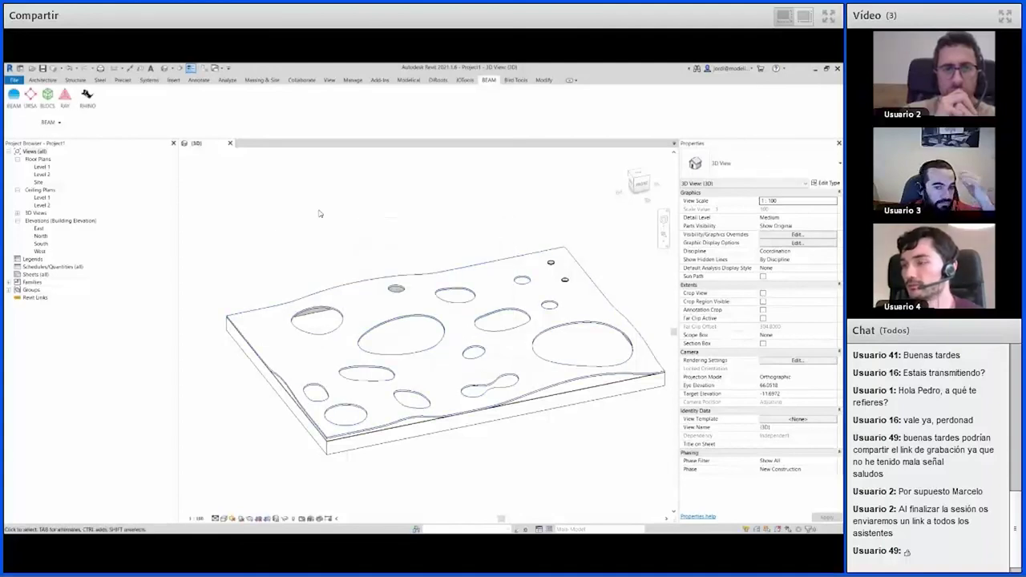
- Temporarily hide the perimeter walls and orbit around the perforated roof
left_click(403, 427)
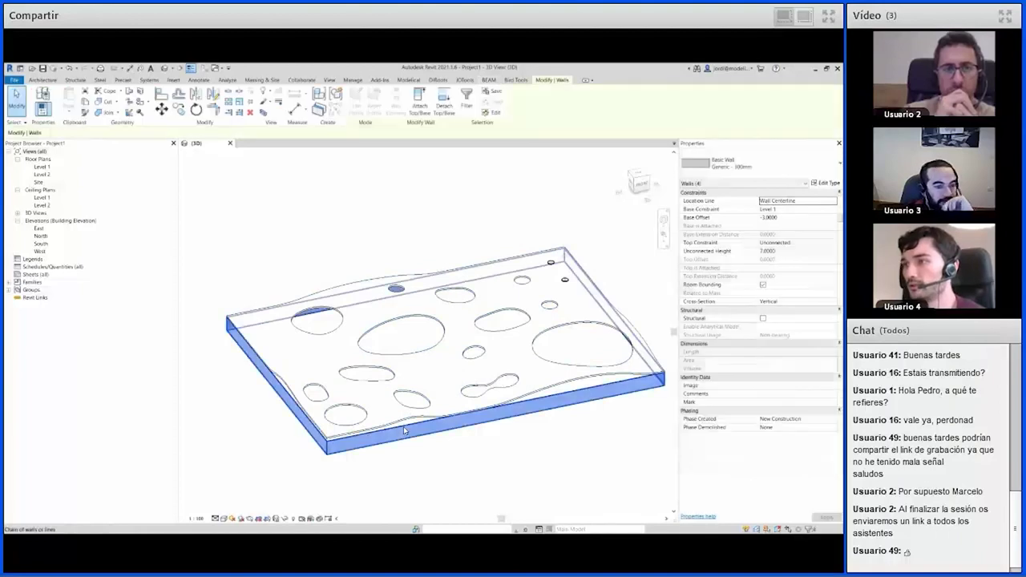
key("h")
key("i")
left_click(406, 430)
scroll(324, 397, "up", 2)
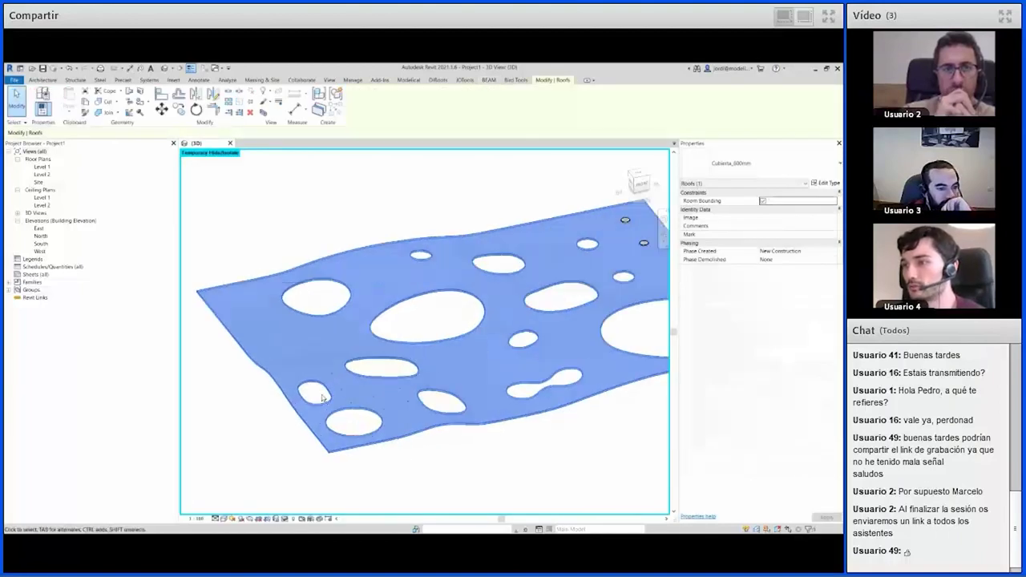
middle_click_drag(403, 458, 358, 249, "shift")
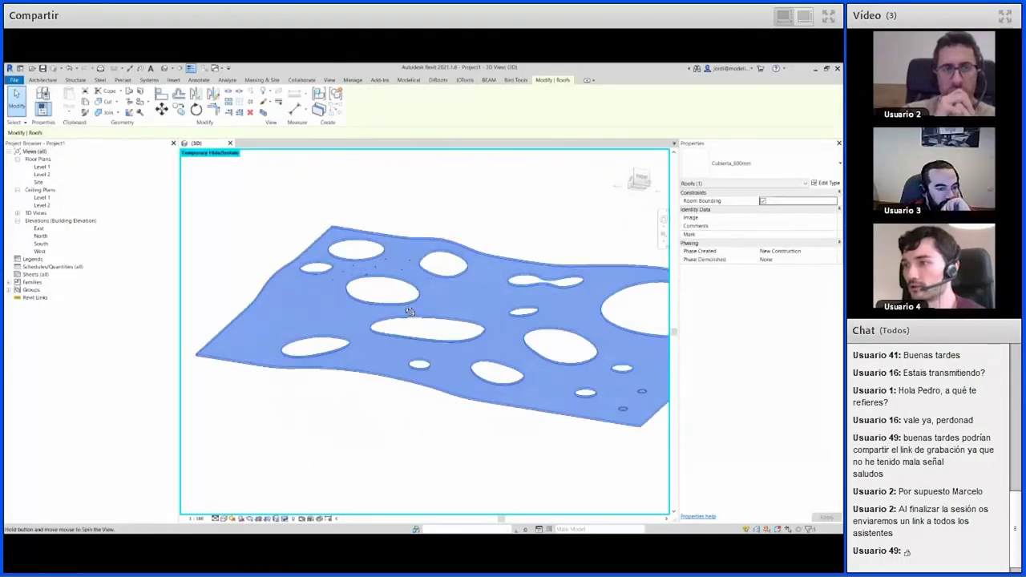
key("Escape")
- Zoom in and select a round ceiling light beneath the roof to check its properties
scroll(359, 248, "up", 1)
scroll(417, 265, "up", 1)
scroll(482, 280, "up", 1)
scroll(549, 292, "up", 1)
scroll(550, 293, "up", 1)
scroll(539, 247, "up", 1)
scroll(537, 250, "up", 1)
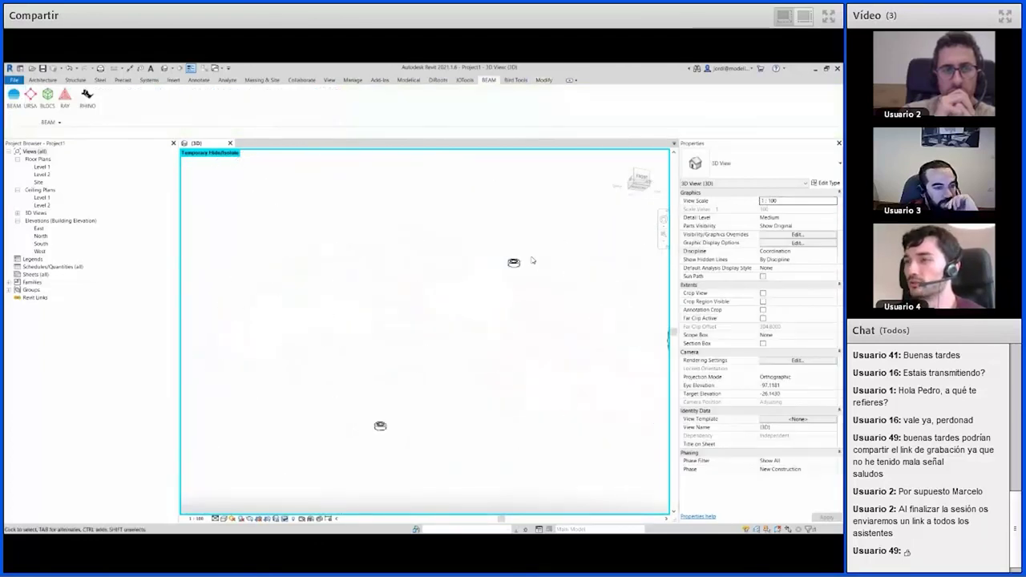
left_click(514, 263)
scroll(481, 294, "up", 1)
scroll(522, 295, "up", 1)
mouse_move(522, 295)
middle_mouse_down("shift")
mouse_move(425, 344)
mouse_move(436, 352)
mouse_move(462, 331)
mouse_move(510, 339)
middle_mouse_up("shift")
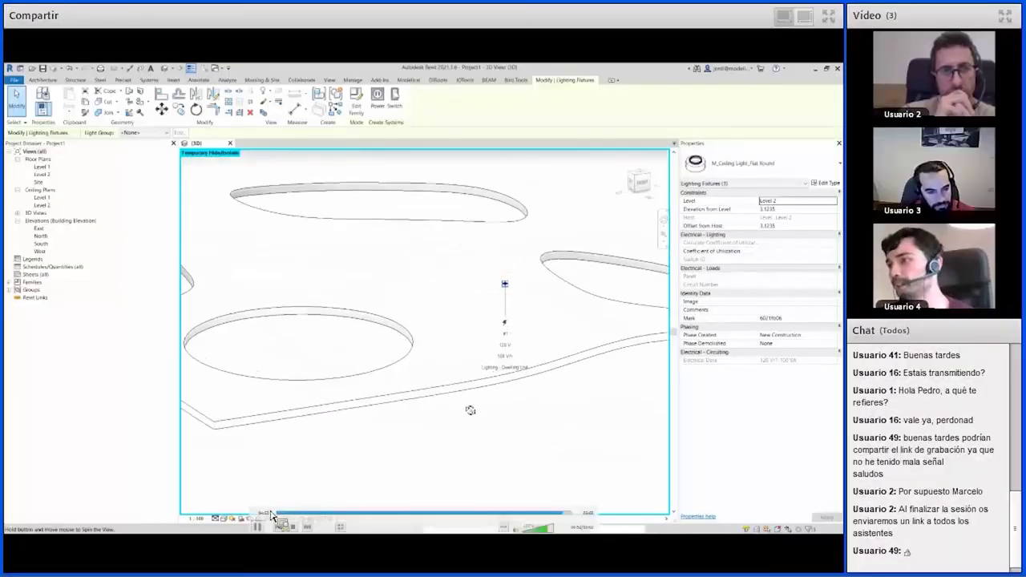
left_click(294, 528)
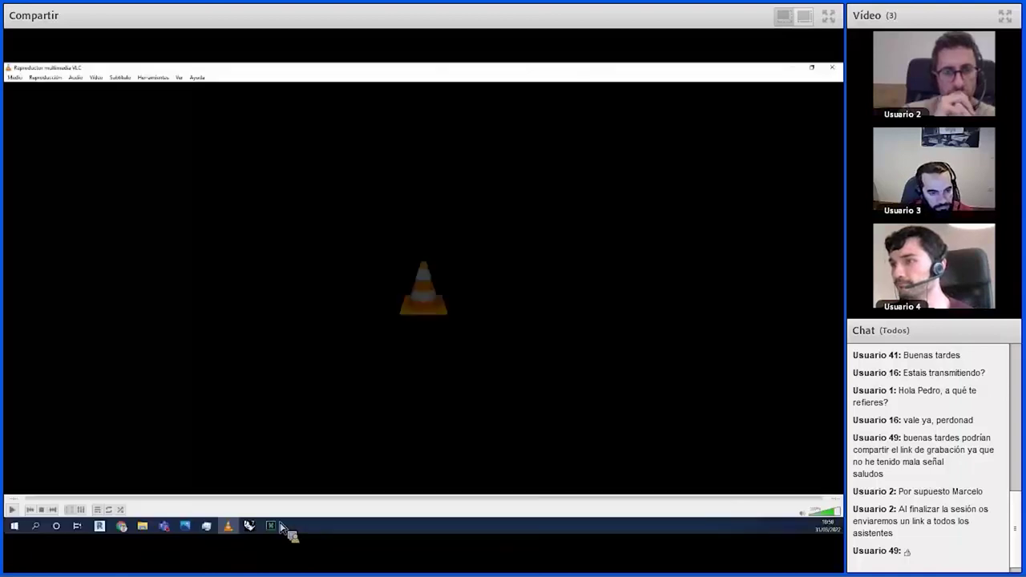
- Return to the blue Modelical presentation slide in Chrome
mouse_move(122, 526)
left_click(245, 455)
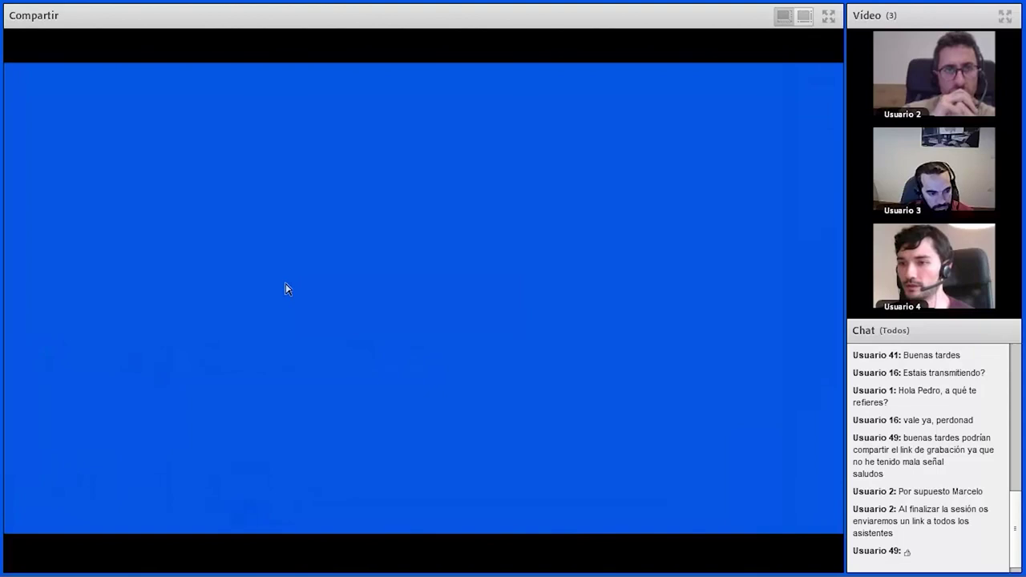